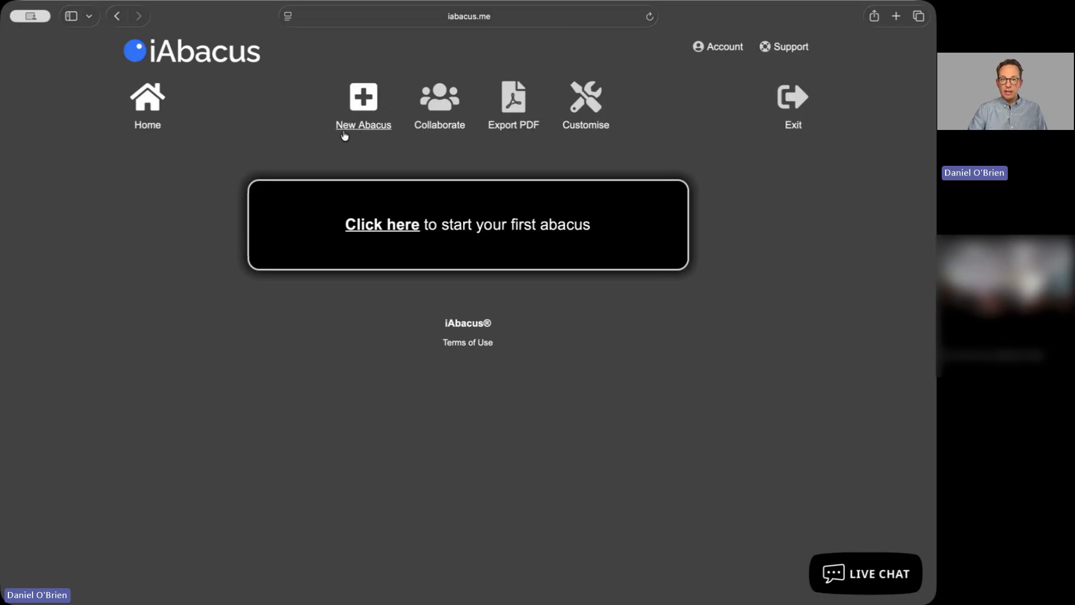
Start a new abacus using the *NEW* Ofsted Toolkit for Subject Leaders template
{"action": "left_click", "coordinate": [367, 112]}
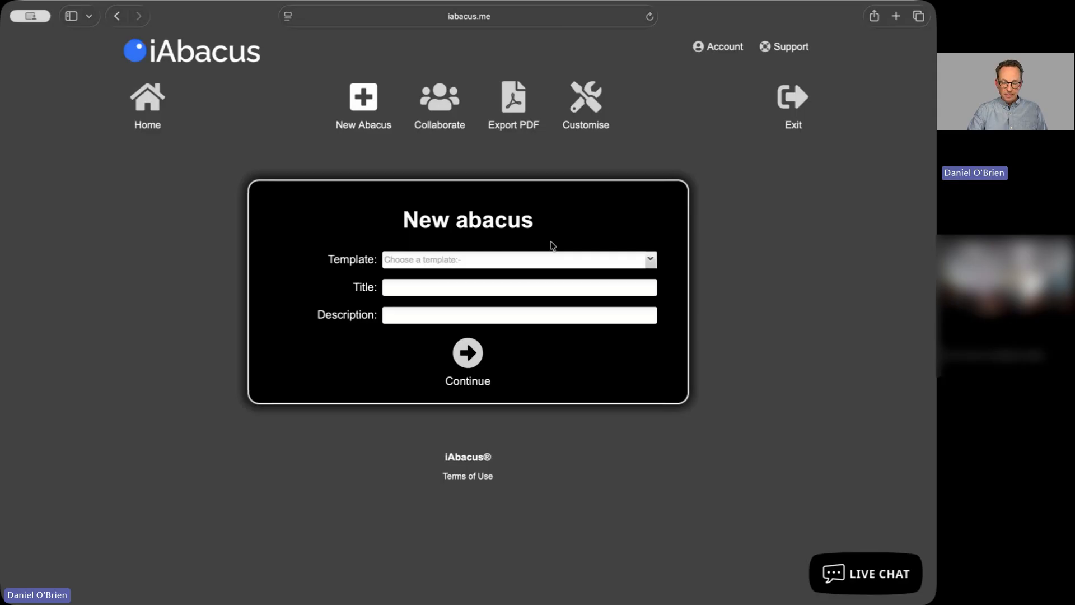
{"action": "left_click", "coordinate": [650, 261]}
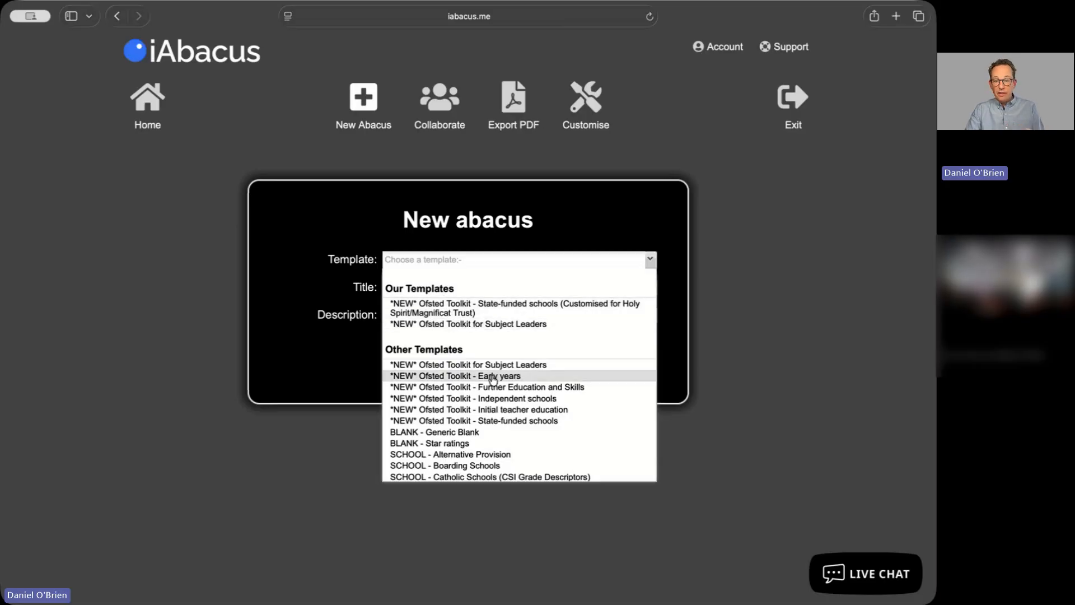
{"action": "scroll", "coordinate": [492, 381], "scroll_direction": "down", "scroll_amount": 5}
{"action": "scroll", "coordinate": [493, 379], "scroll_direction": "down", "scroll_amount": 6}
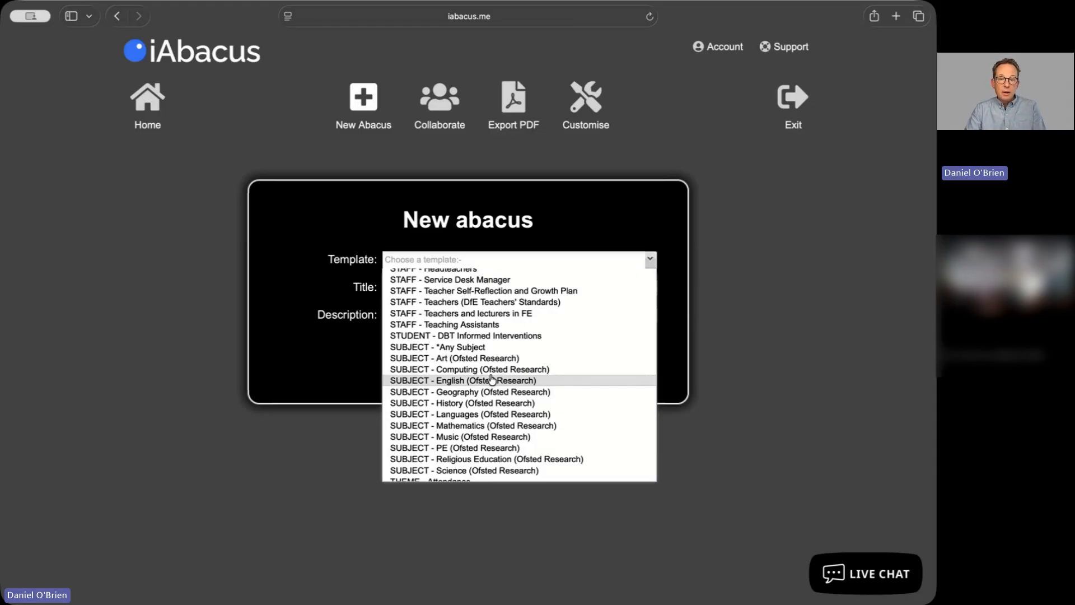
{"action": "scroll", "coordinate": [492, 380], "scroll_direction": "up", "scroll_amount": 12}
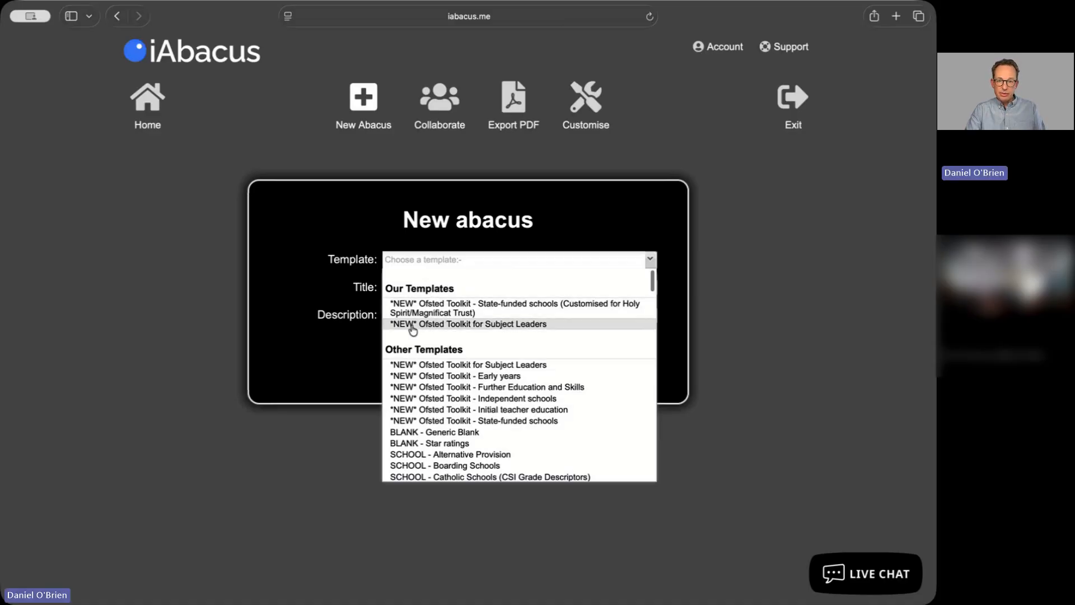
{"action": "left_click", "coordinate": [522, 325]}
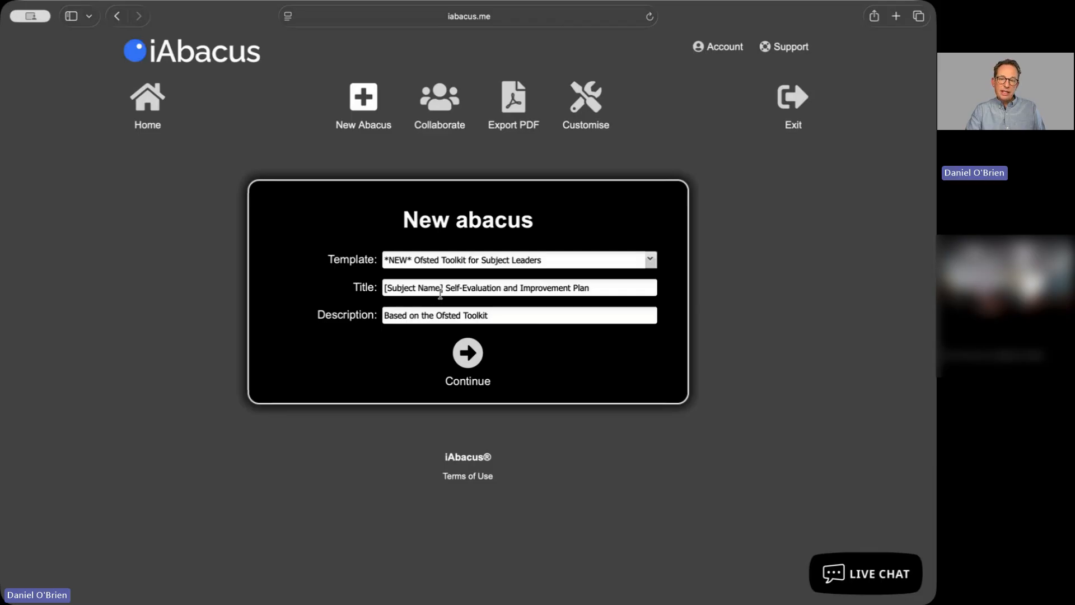
Replace the [Subject Name] placeholder in the title with Science and continue to create the abacus
{"action": "left_click_drag", "start_coordinate": [445, 288], "coordinate": [383, 288]}
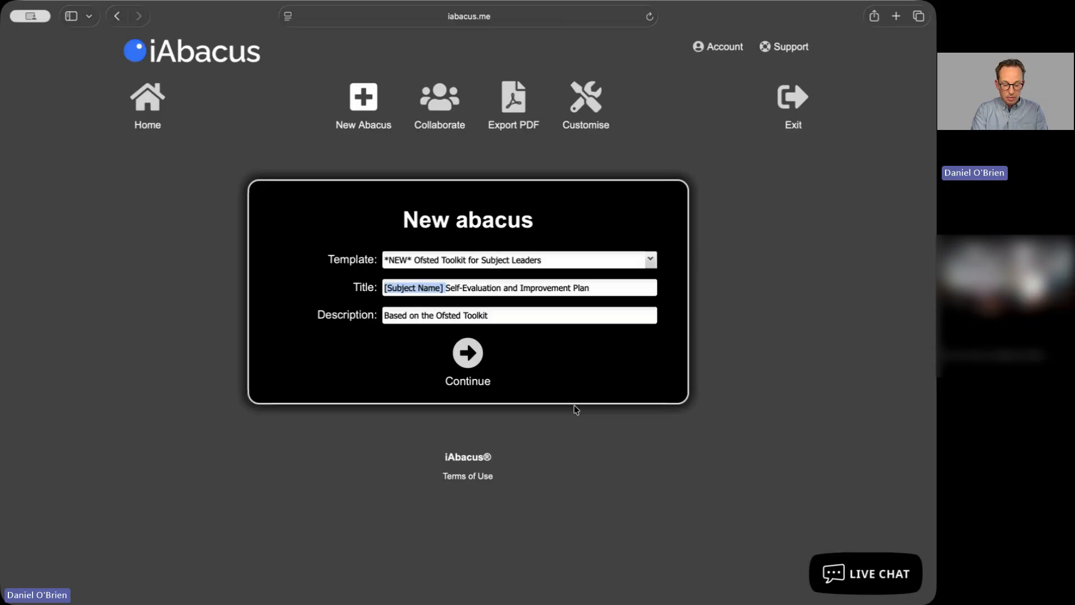
{"action": "type", "text": "Science"}
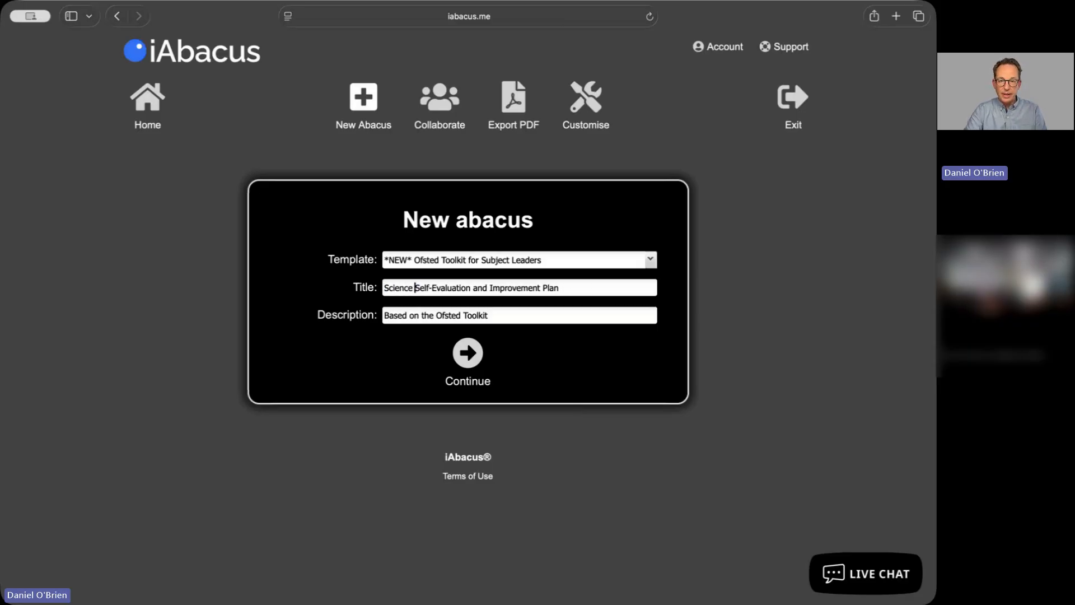
{"action": "left_click", "coordinate": [467, 353]}
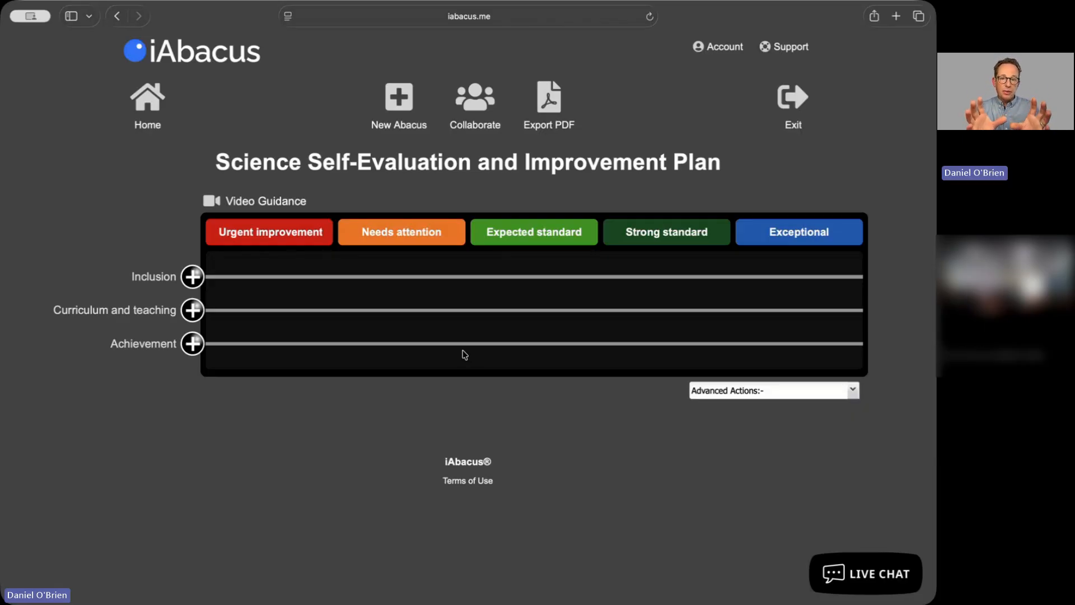
Open the video guidance and close it again
{"action": "left_click", "coordinate": [289, 202]}
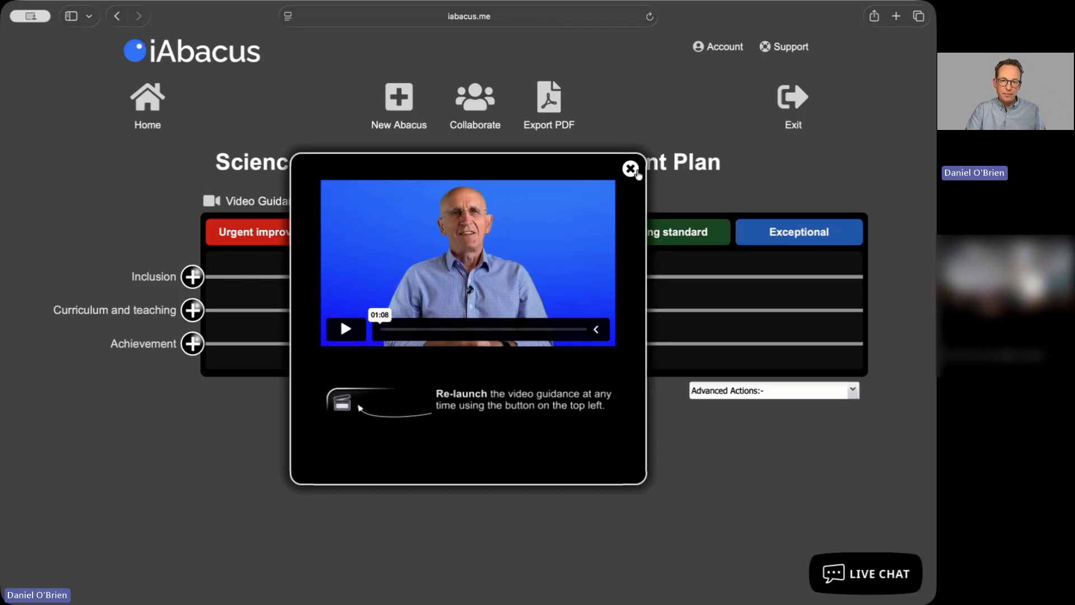
{"action": "left_click", "coordinate": [630, 169]}
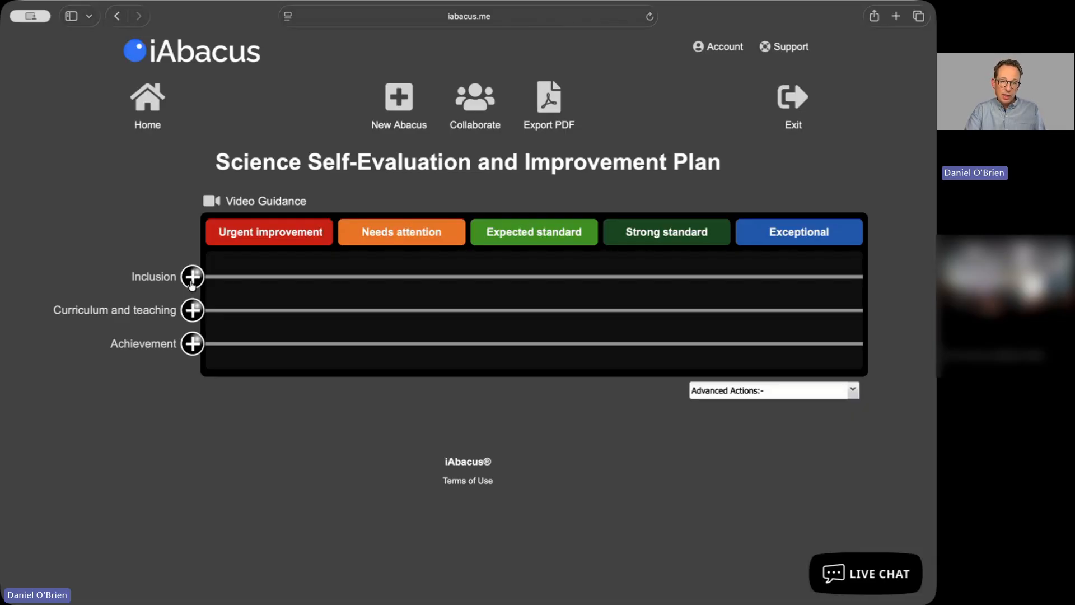
Place the Inclusion bead in the Strong standard band and open its Criteria page
{"action": "mouse_move", "coordinate": [193, 279]}
{"action": "left_mouse_down"}
{"action": "mouse_move", "coordinate": [753, 296]}
{"action": "mouse_move", "coordinate": [435, 282]}
{"action": "mouse_move", "coordinate": [580, 282]}
{"action": "mouse_move", "coordinate": [517, 282]}
{"action": "mouse_move", "coordinate": [711, 290]}
{"action": "mouse_move", "coordinate": [274, 293]}
{"action": "mouse_move", "coordinate": [516, 280]}
{"action": "mouse_move", "coordinate": [767, 302]}
{"action": "mouse_move", "coordinate": [547, 287]}
{"action": "left_mouse_up"}
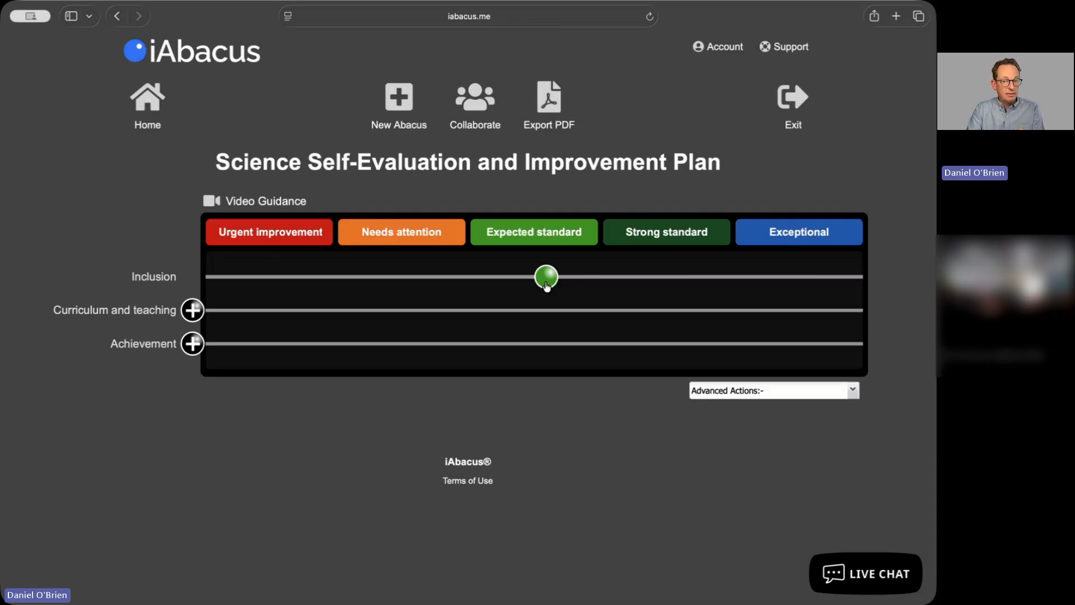
{"action": "mouse_move", "coordinate": [547, 286]}
{"action": "left_mouse_down"}
{"action": "mouse_move", "coordinate": [626, 292]}
{"action": "mouse_move", "coordinate": [599, 295]}
{"action": "left_mouse_up"}
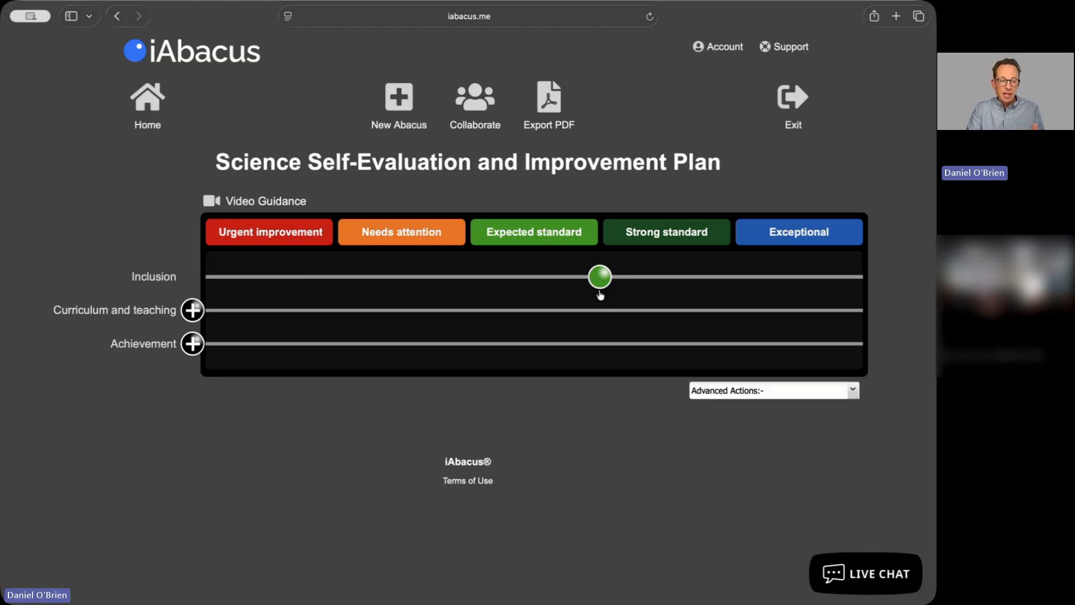
{"action": "mouse_move", "coordinate": [600, 295]}
{"action": "left_mouse_down"}
{"action": "mouse_move", "coordinate": [622, 281]}
{"action": "mouse_move", "coordinate": [716, 281]}
{"action": "left_mouse_up"}
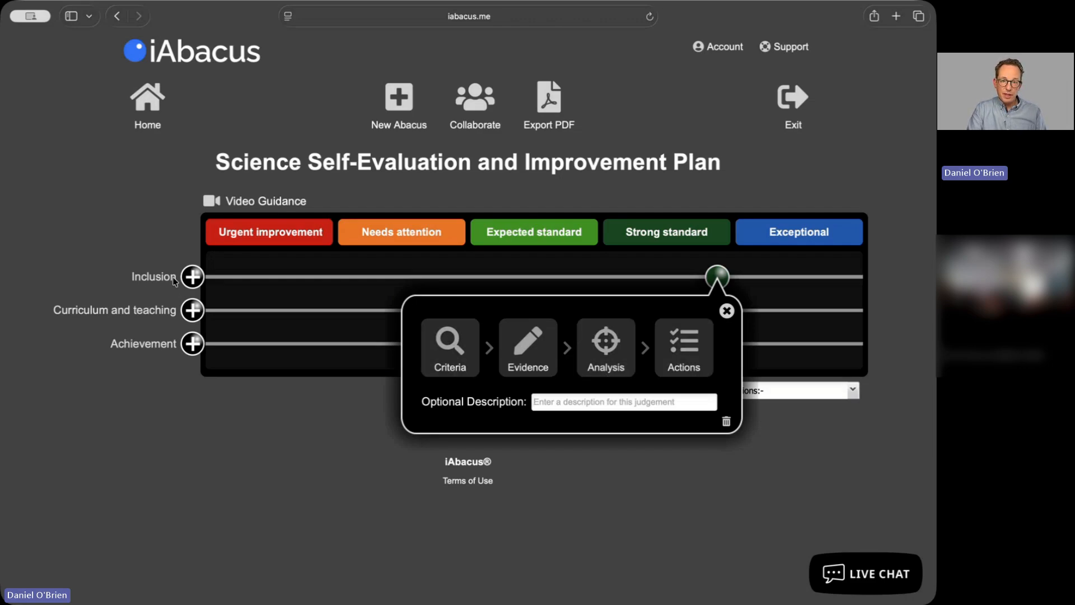
{"action": "left_click", "coordinate": [454, 351]}
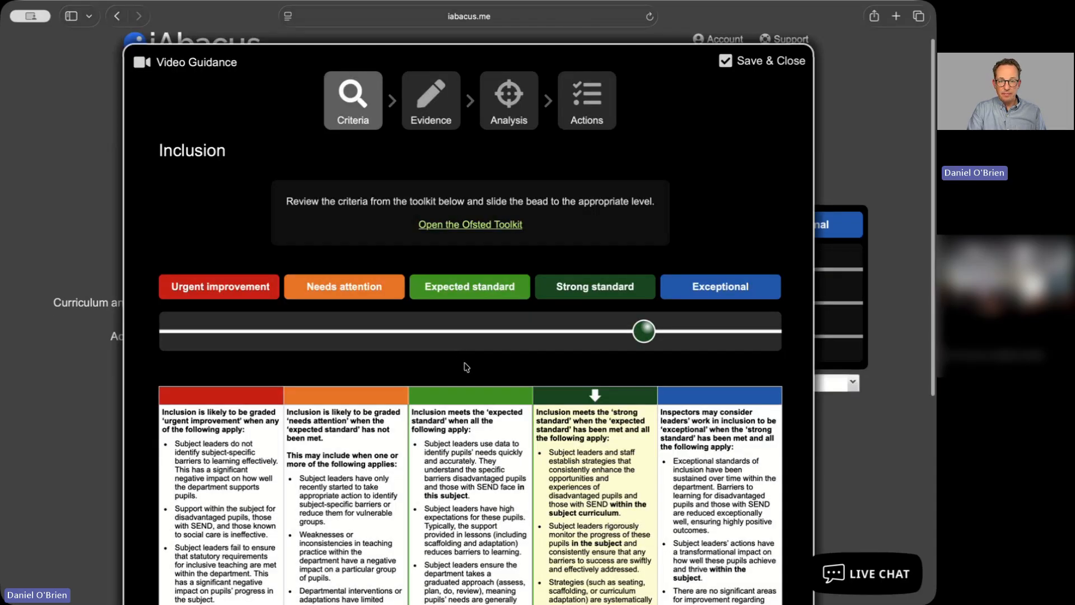
Slide the Inclusion bead down to Needs attention
{"action": "scroll", "coordinate": [465, 367], "scroll_direction": "down", "scroll_amount": 4}
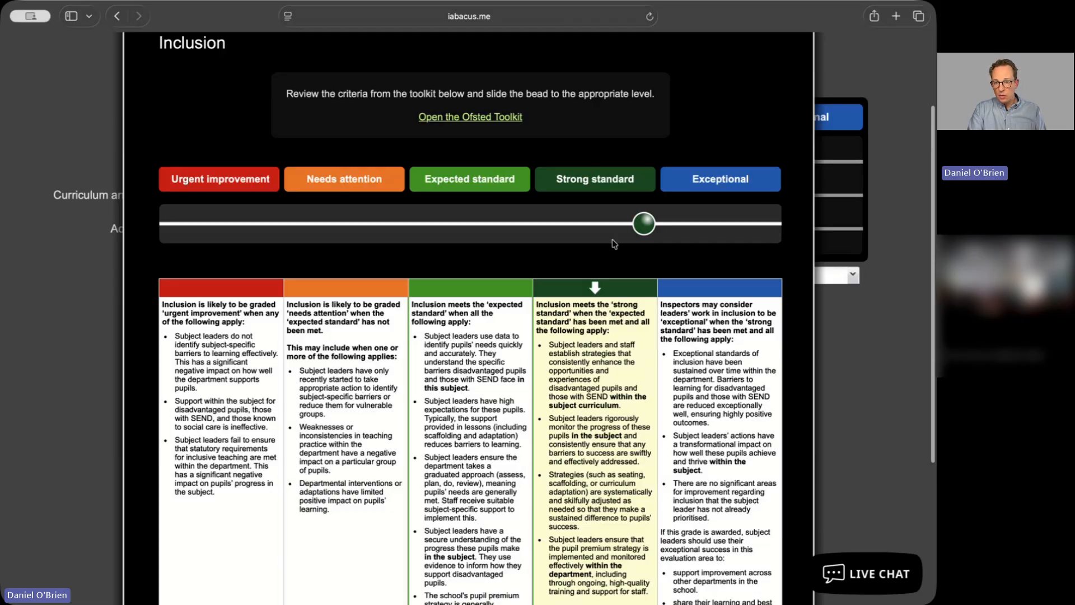
{"action": "left_click_drag", "start_coordinate": [640, 230], "coordinate": [383, 263]}
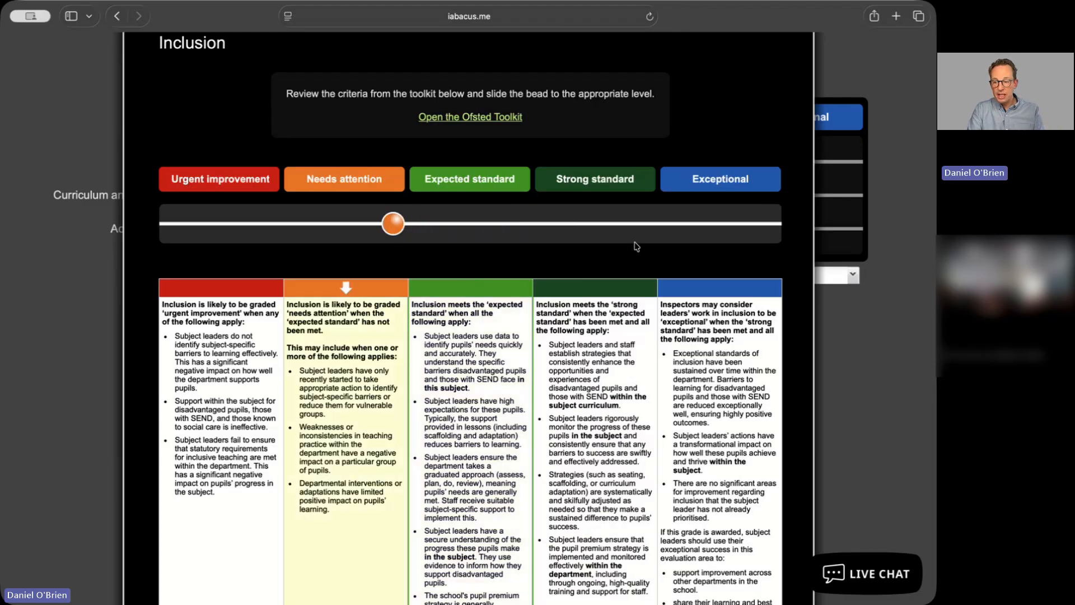
Read through the Inclusion grading criteria table for each level
{"action": "scroll", "coordinate": [518, 244], "scroll_direction": "down", "scroll_amount": 5}
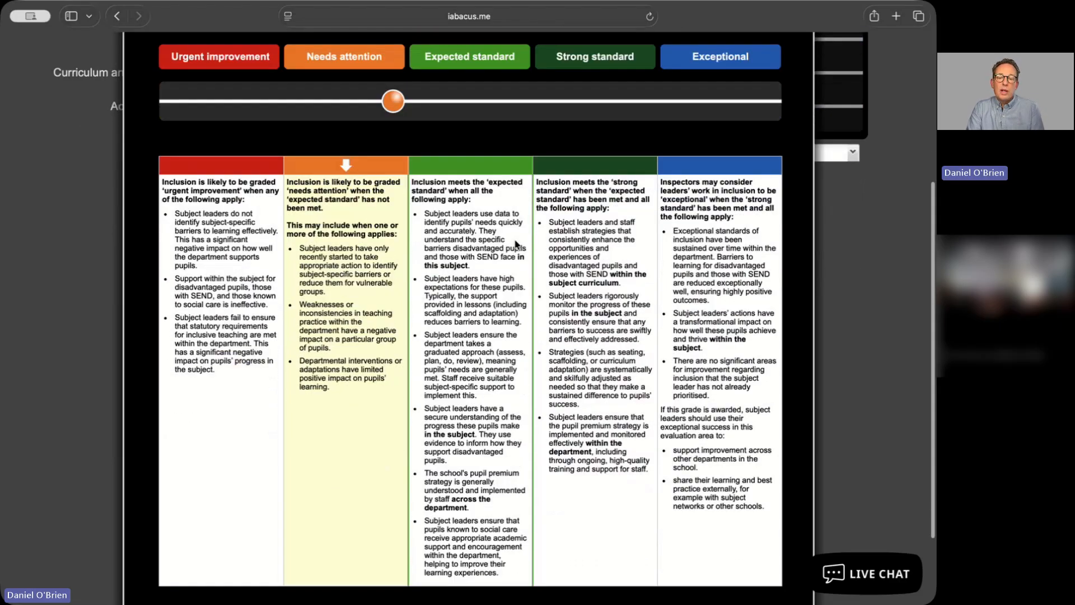
{"action": "scroll", "coordinate": [517, 245], "scroll_direction": "down", "scroll_amount": 1}
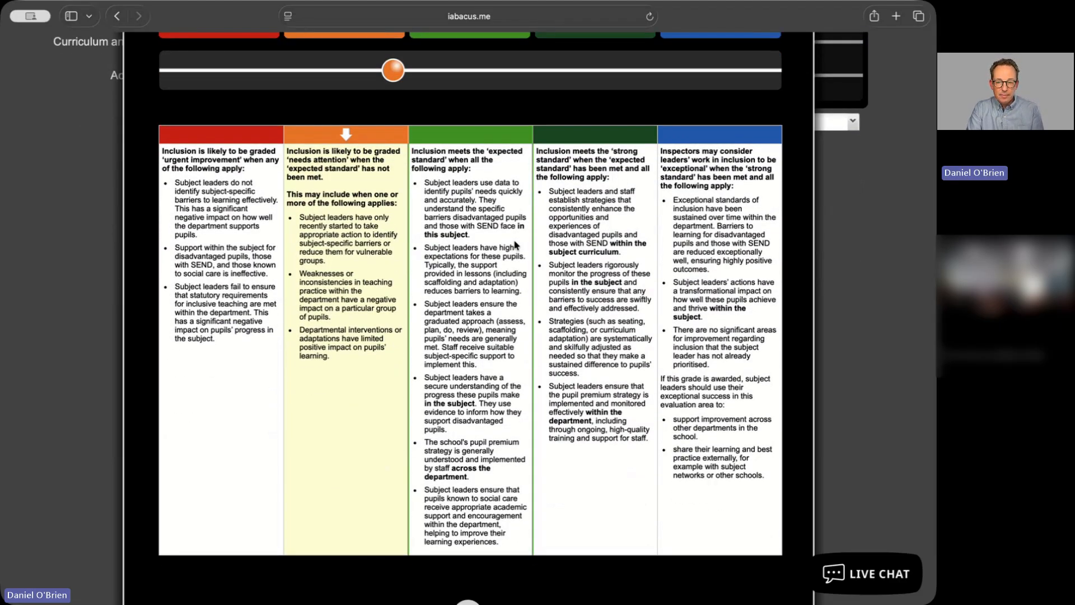
{"action": "scroll", "coordinate": [515, 245], "scroll_direction": "up", "scroll_amount": 2}
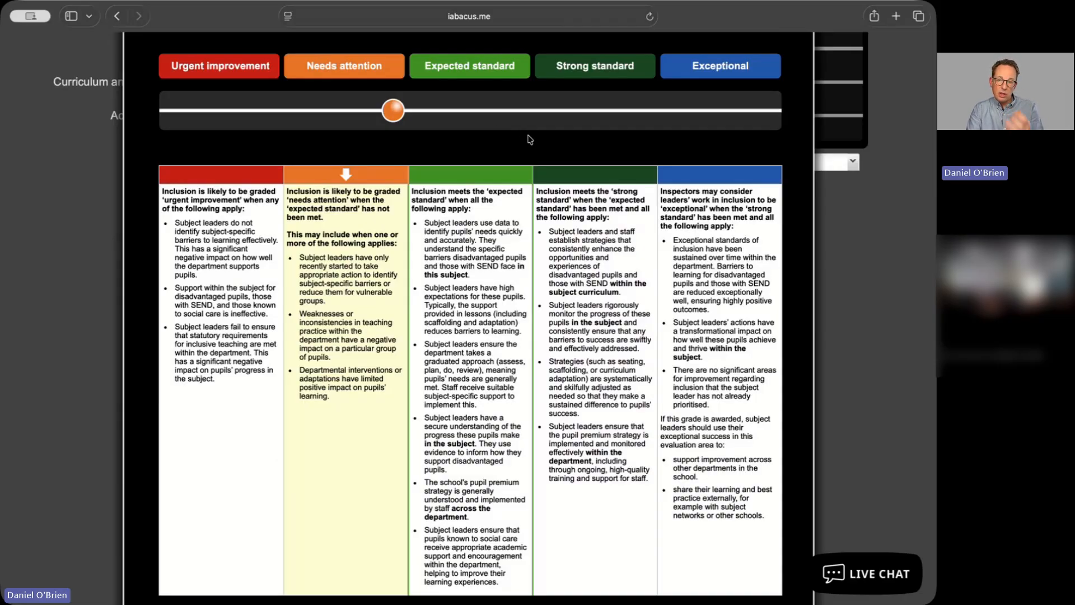
{"action": "left_click_drag", "start_coordinate": [527, 136], "coordinate": [567, 124]}
{"action": "left_click", "coordinate": [584, 133]}
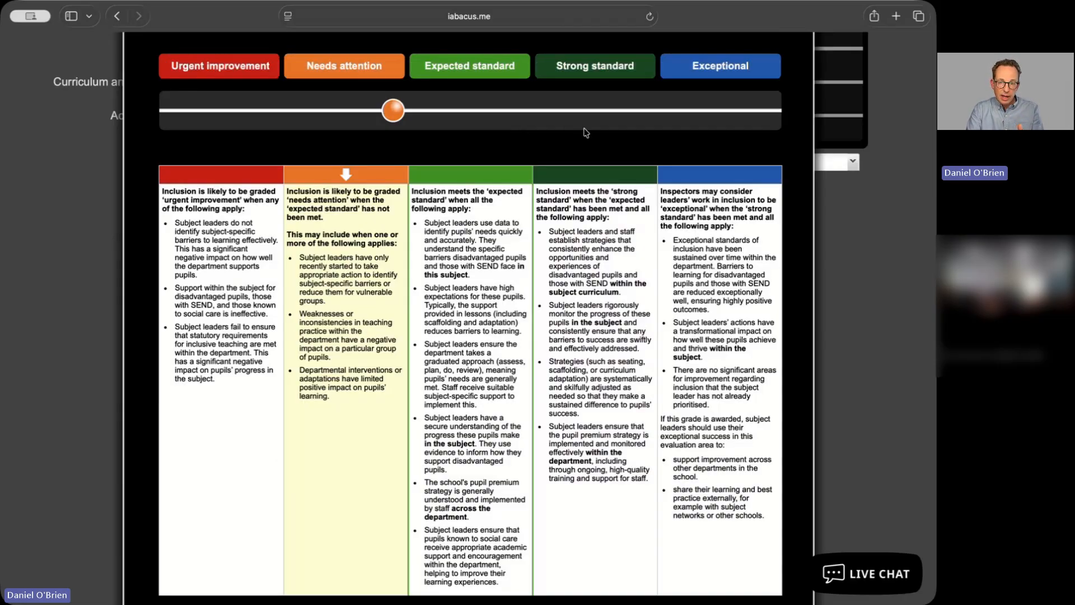
{"action": "scroll", "coordinate": [560, 165], "scroll_direction": "up", "scroll_amount": 4}
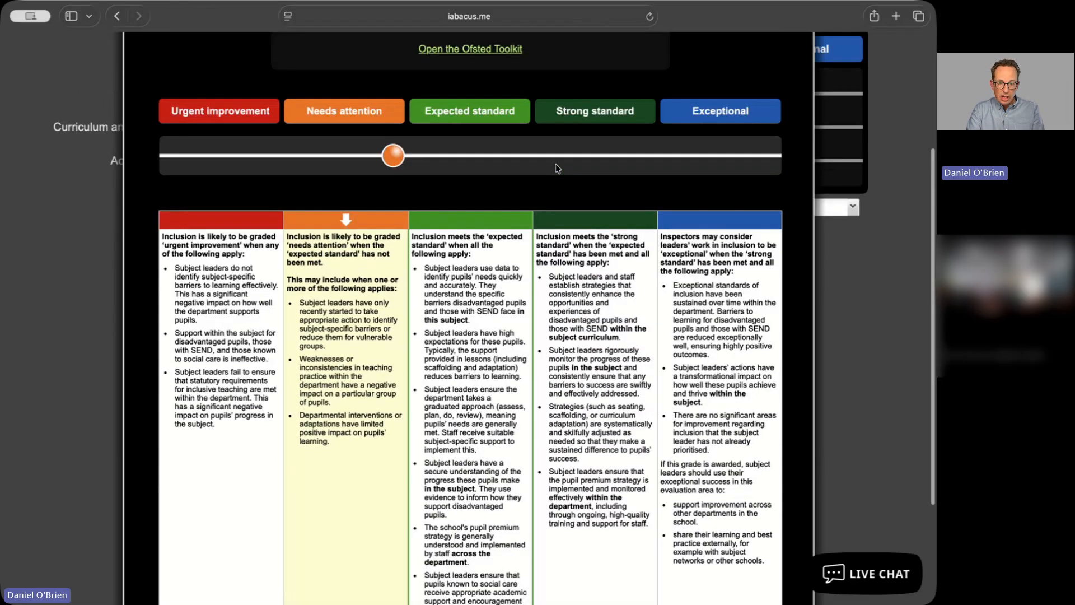
{"action": "scroll", "coordinate": [417, 160], "scroll_direction": "up", "scroll_amount": 3}
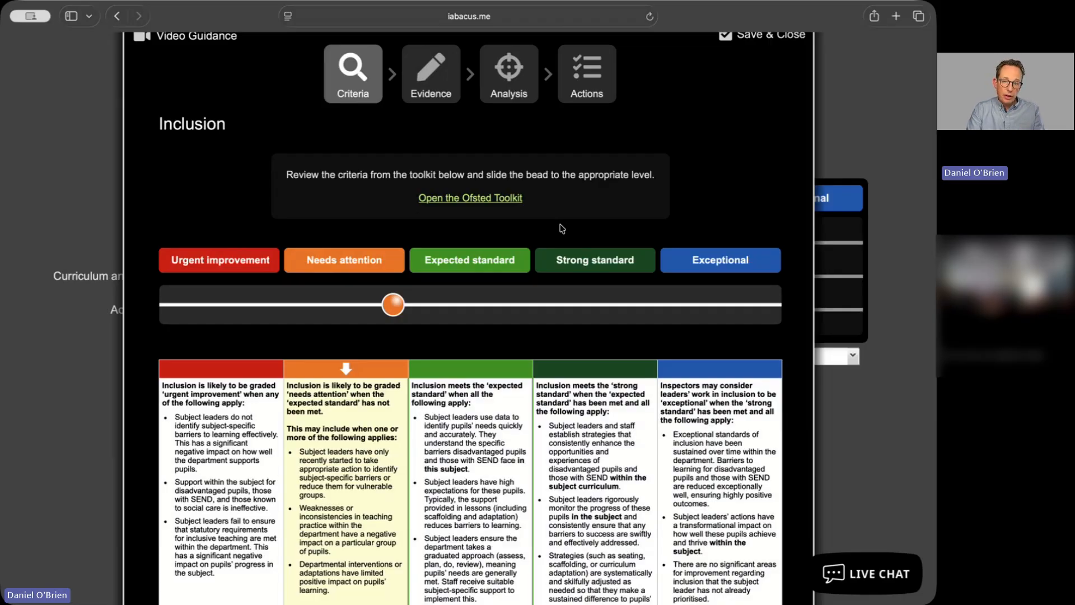
Open the Ofsted Toolkit document, browse it, and close it
{"action": "left_click", "coordinate": [495, 200]}
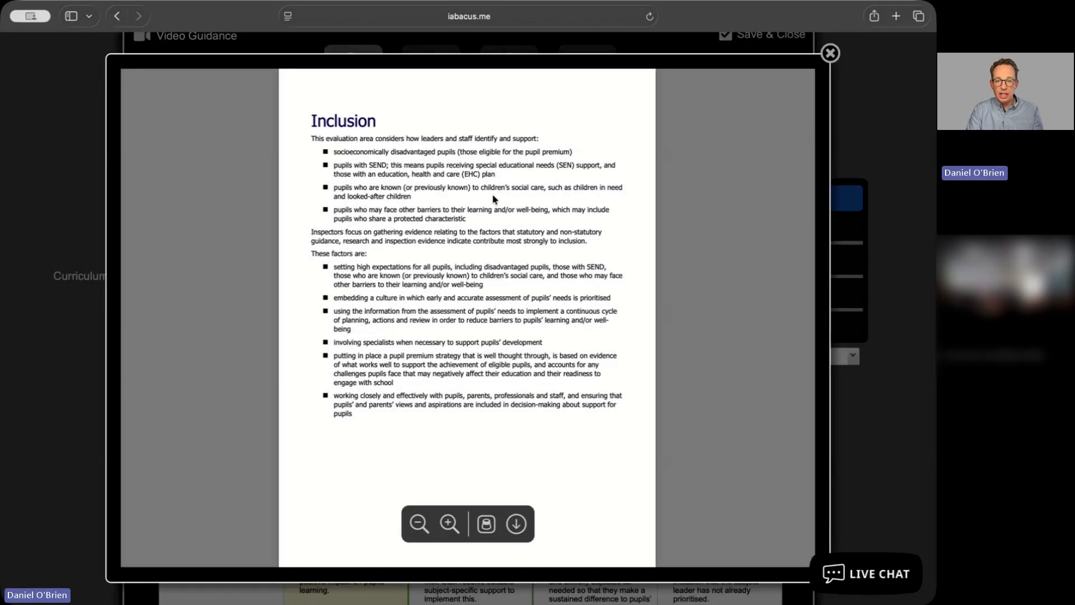
{"action": "scroll", "coordinate": [492, 194], "scroll_direction": "up", "scroll_amount": 20}
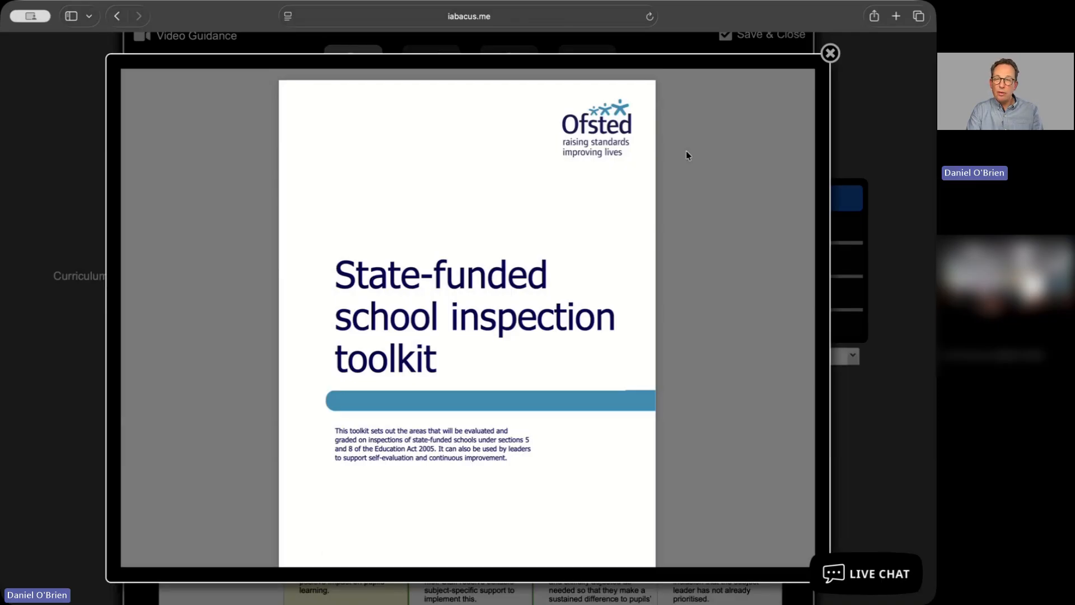
{"action": "left_click", "coordinate": [831, 55]}
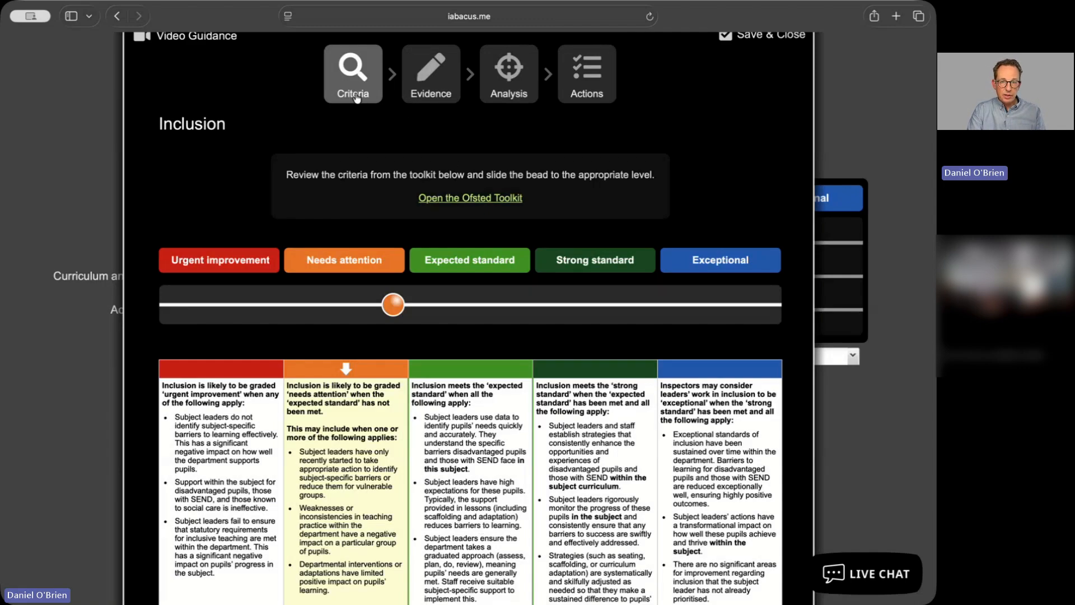
Return to the criteria and slide the Inclusion bead to Expected standard
{"action": "left_click", "coordinate": [442, 96]}
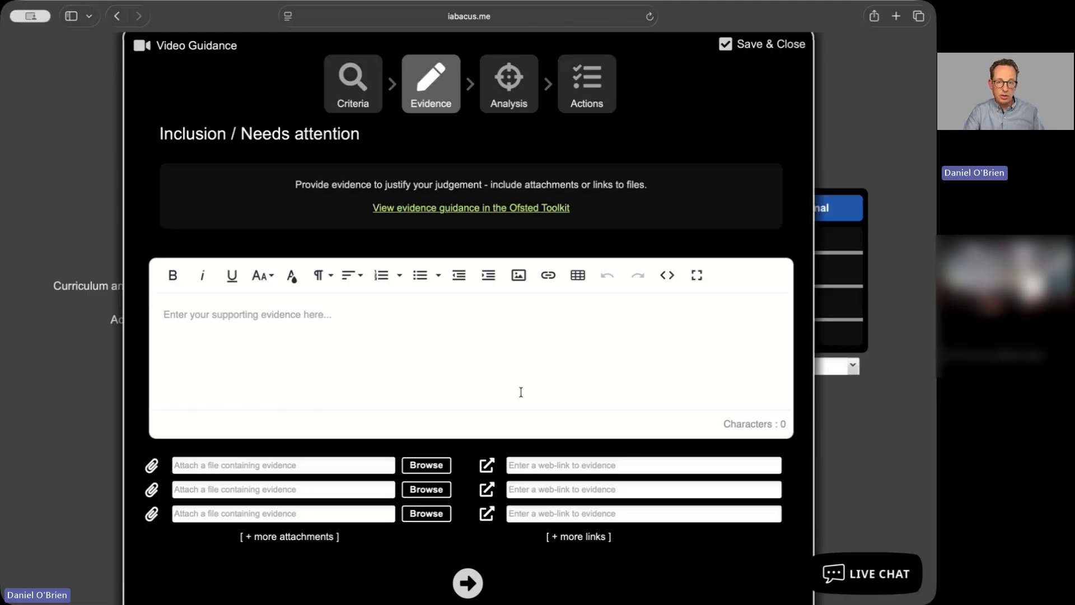
{"action": "left_click", "coordinate": [369, 106]}
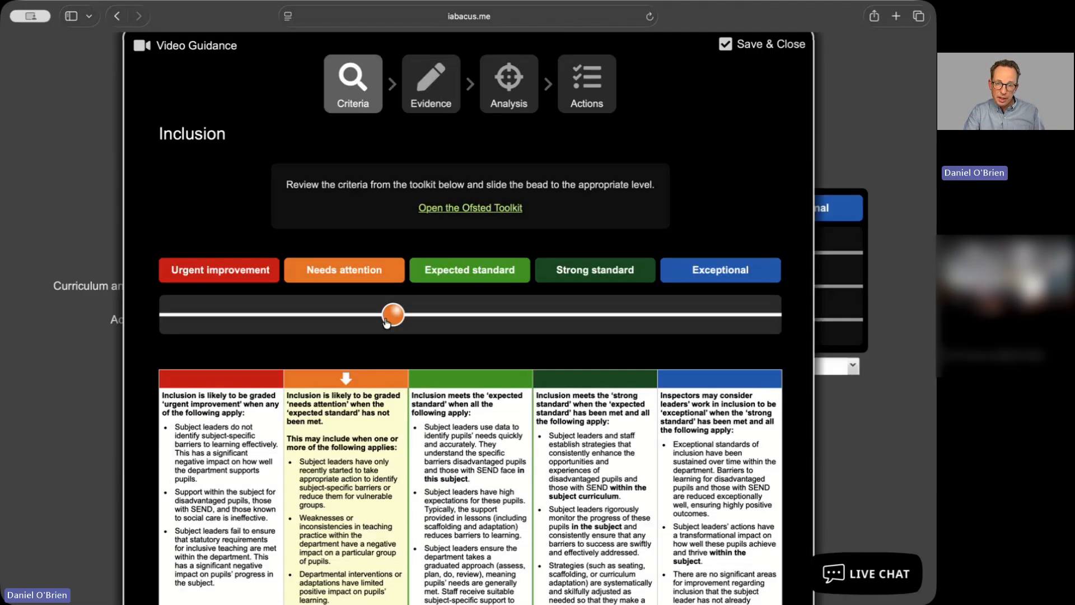
{"action": "left_click_drag", "start_coordinate": [387, 322], "coordinate": [443, 326]}
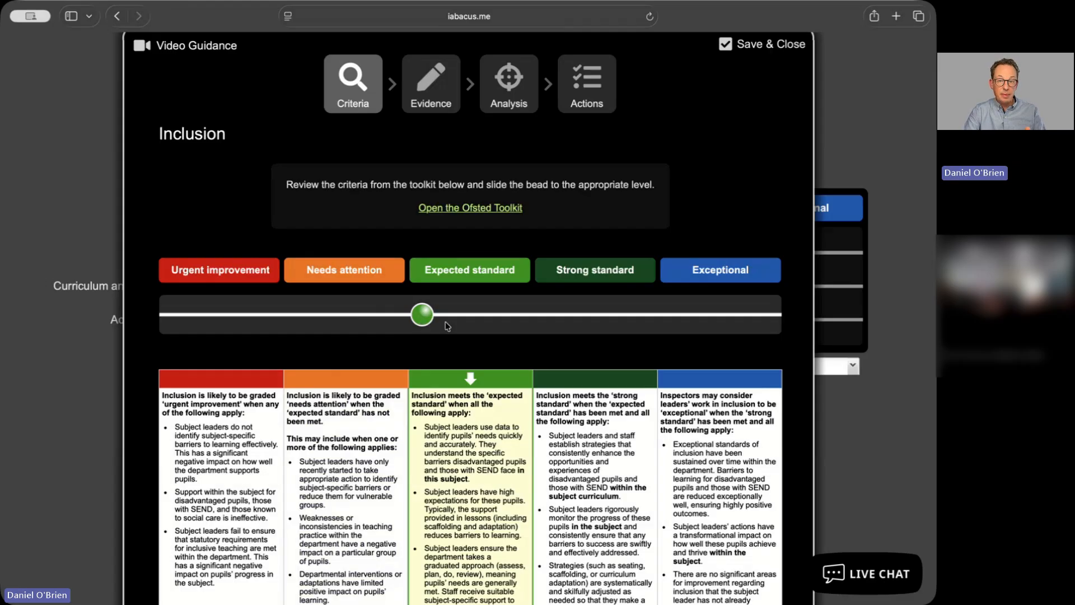
Review the Expected standard criteria and open the Evidence step's text editor
{"action": "scroll", "coordinate": [496, 310], "scroll_direction": "down", "scroll_amount": 3}
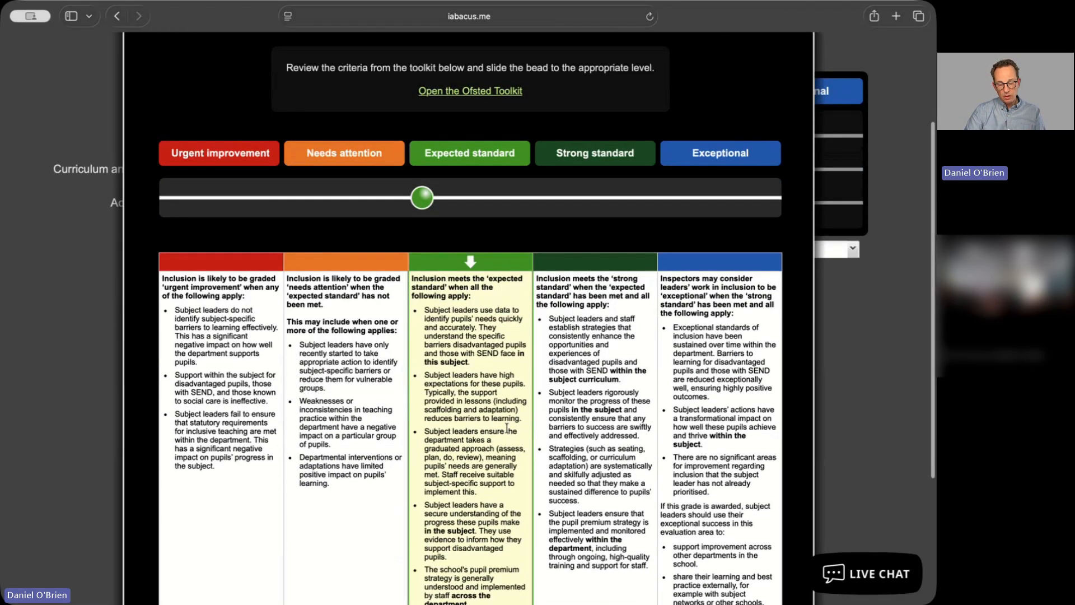
{"action": "scroll", "coordinate": [477, 394], "scroll_direction": "down", "scroll_amount": 3}
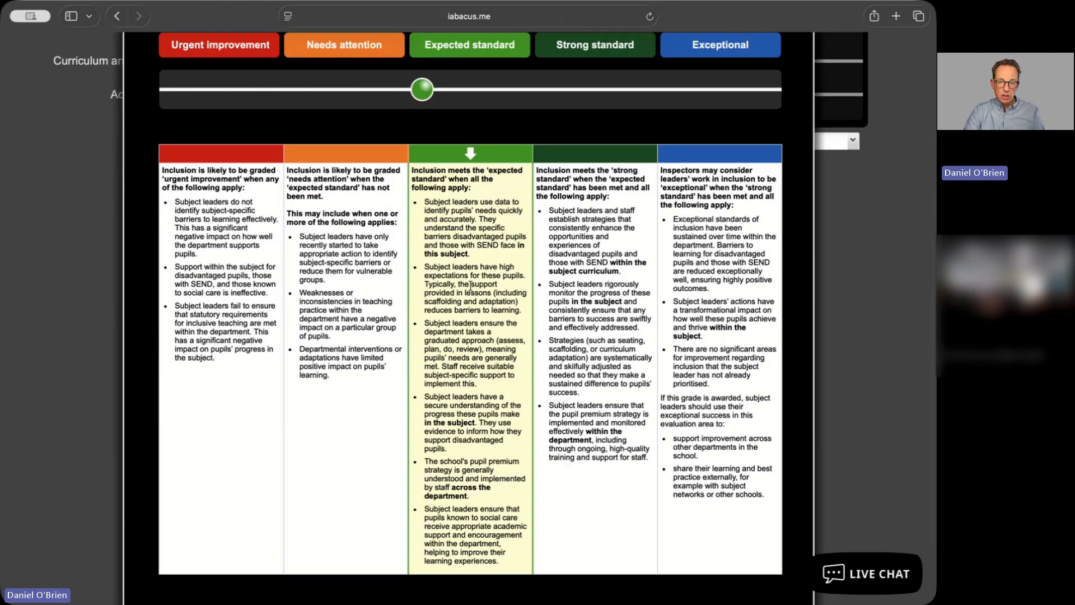
{"action": "scroll", "coordinate": [484, 397], "scroll_direction": "up", "scroll_amount": 5}
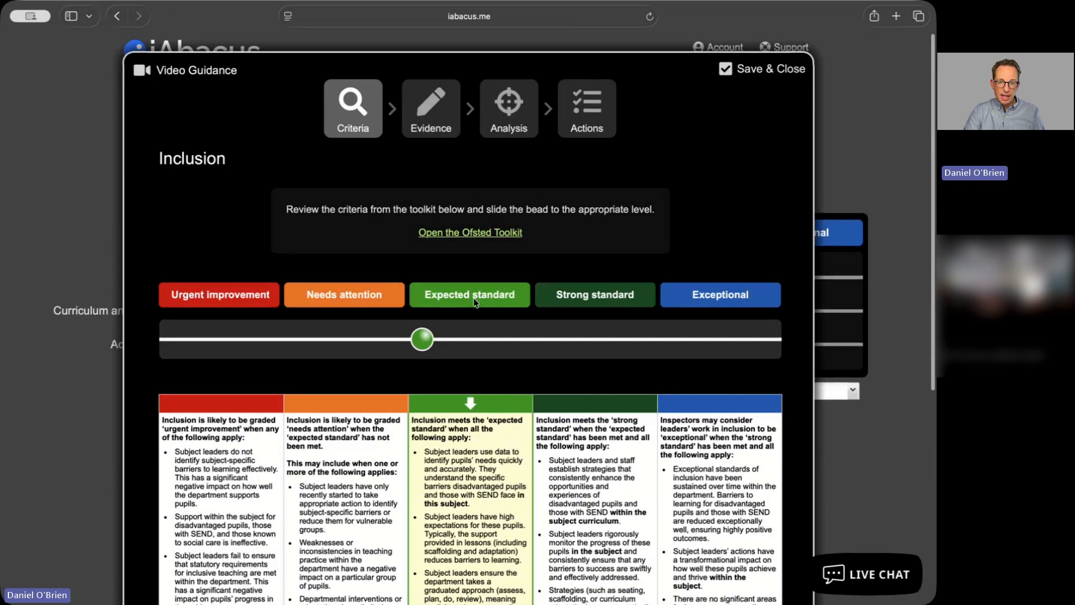
{"action": "left_click", "coordinate": [435, 126]}
{"action": "left_click", "coordinate": [387, 348]}
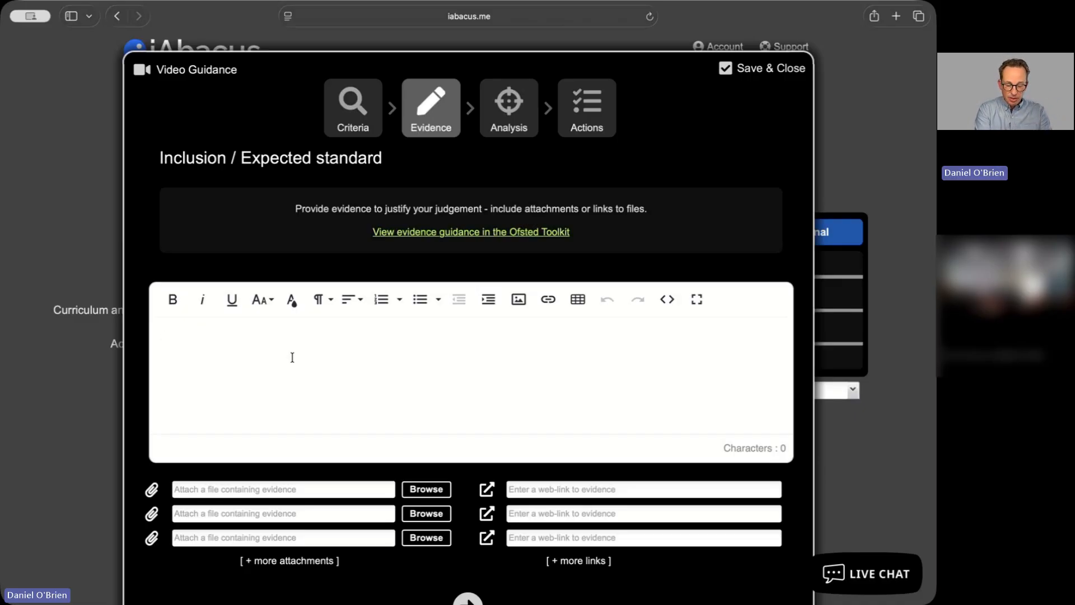
Enter four evidence lines citing data.xls, report.pdf and survey.xls, ending with 'Detailed comparison of this year's results showed only a small variation.'
{"action": "type", "text": "My team recently adjusted our process and data now shows significant improvements (data.xls)."}
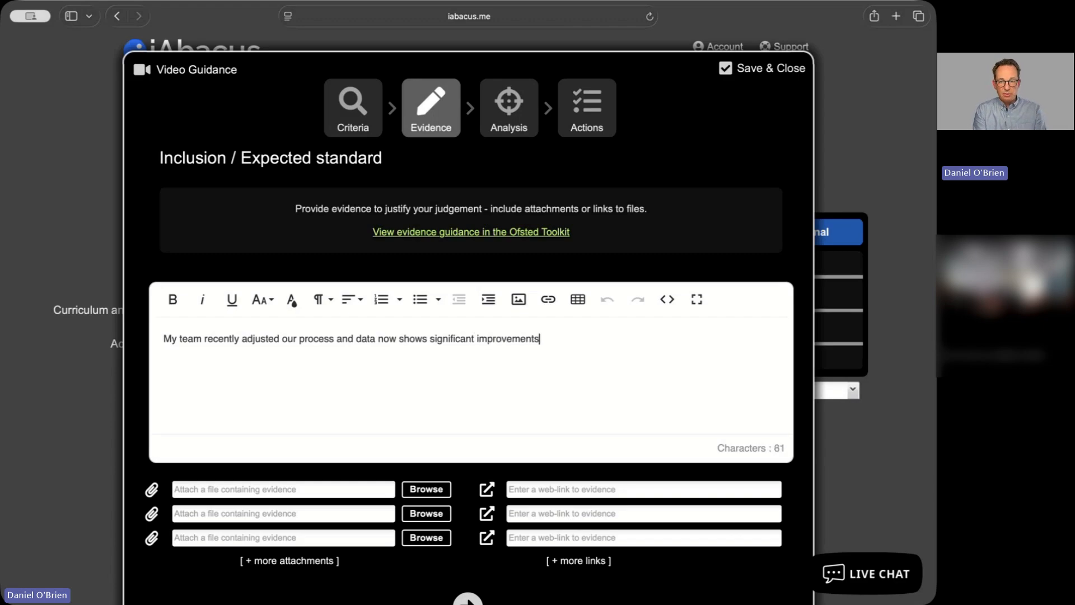
{"action": "key", "text": "Return"}
{"action": "type", "text": "This year, increased funding has led to better results. (report.pdf)."}
{"action": "key", "text": "Return"}
{"action": "type", "text": "Latest feedback has been extremely positiv"}
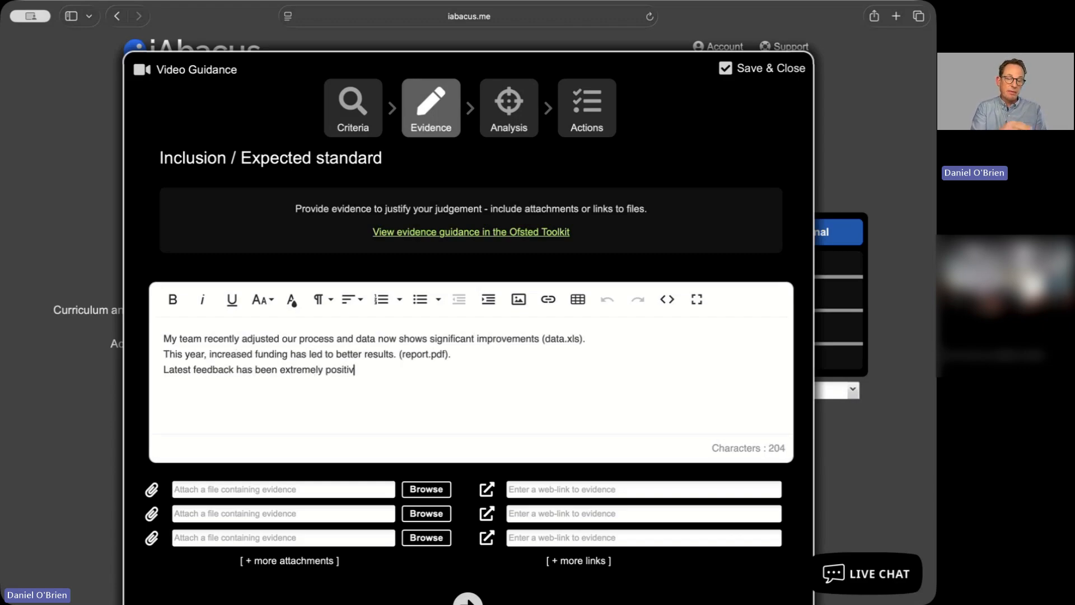
{"action": "type", "text": "e in this area (survey.xls)."}
{"action": "key", "text": "Return"}
{"action": "type", "text": "Detailed comparison of this year's results showed only a small variation."}
Bold the third evidence line and underline 'significant improvements' in the first line
{"action": "left_click_drag", "start_coordinate": [163, 370], "coordinate": [467, 370]}
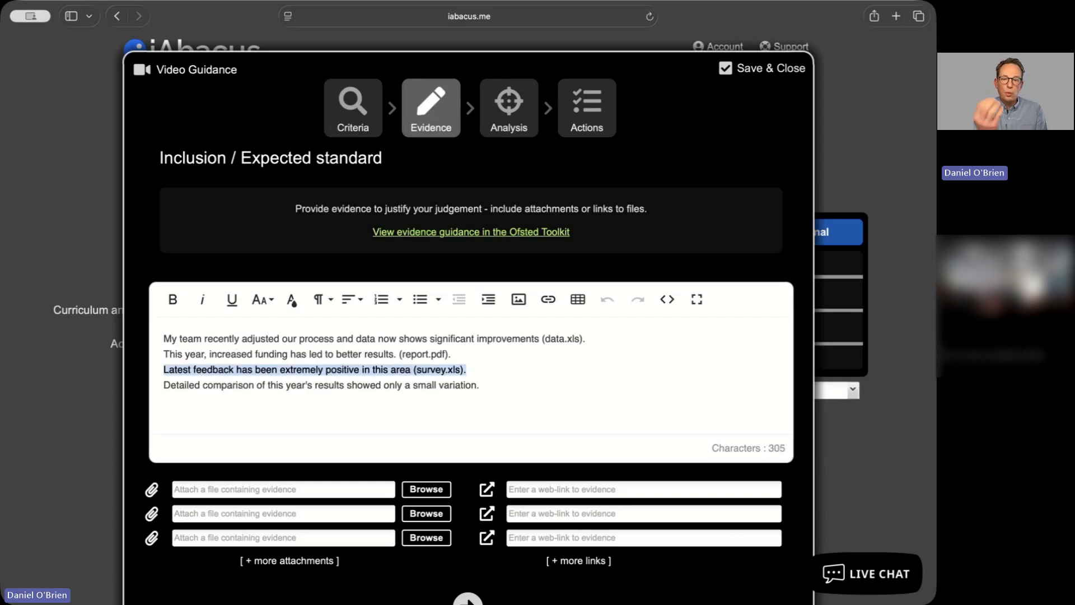
{"action": "key", "text": "super+b"}
{"action": "left_click_drag", "start_coordinate": [430, 339], "coordinate": [539, 339]}
{"action": "key", "text": "super+b"}
{"action": "key", "text": "super+u"}
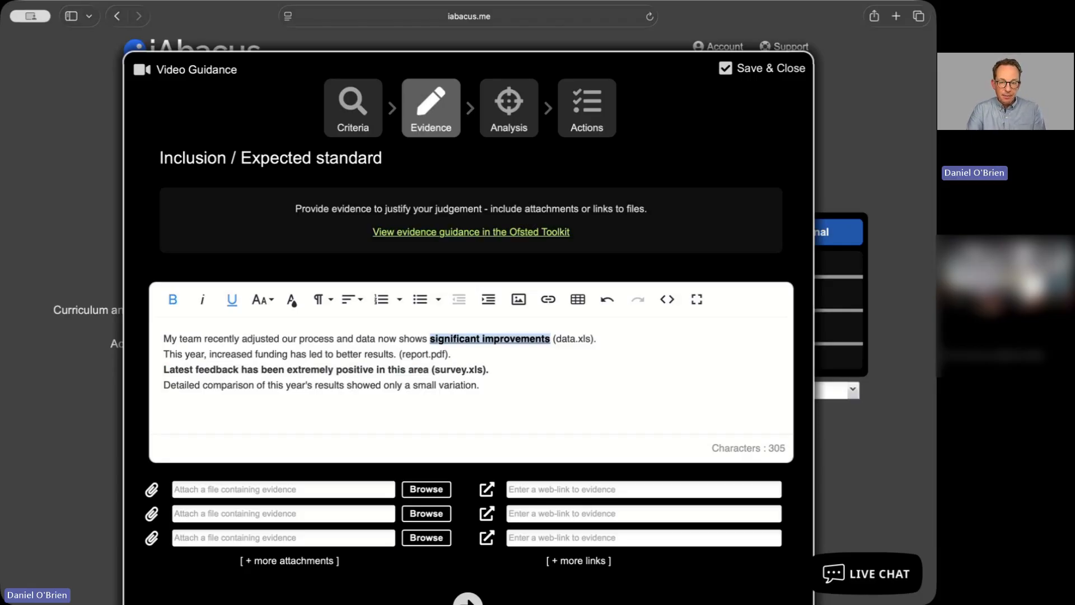
{"action": "left_click", "coordinate": [530, 402]}
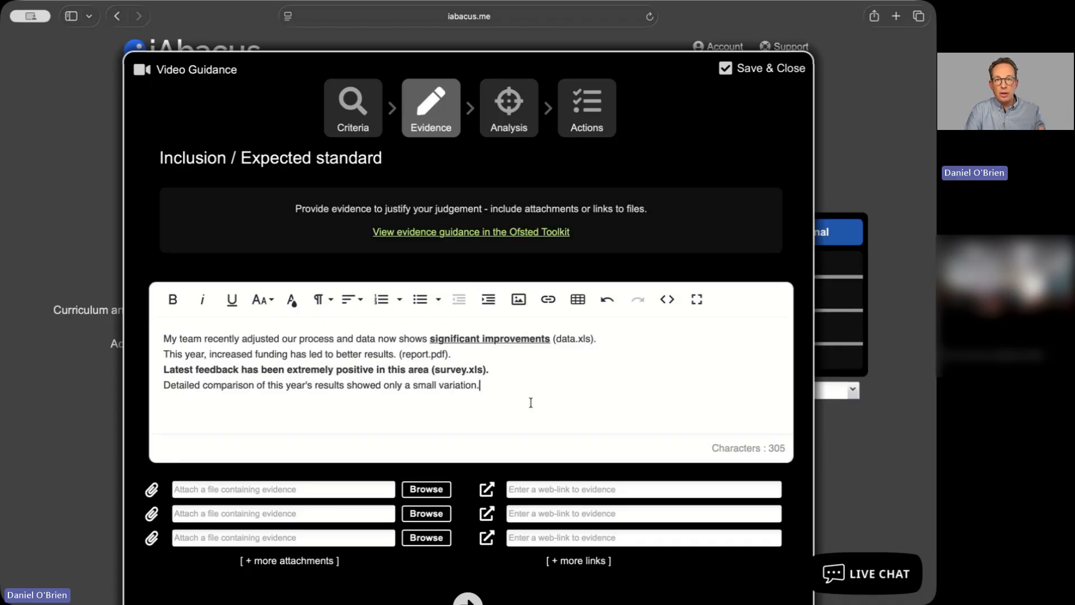
{"action": "left_click", "coordinate": [598, 488]}
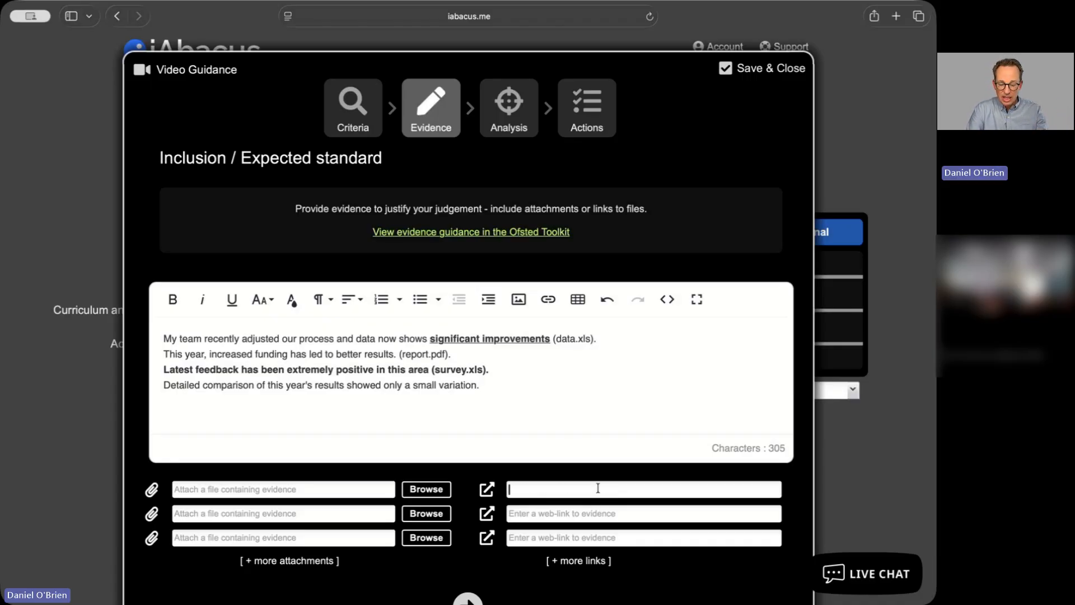
{"action": "type", "text": "http://www.googledrive.com/report.pdf"}
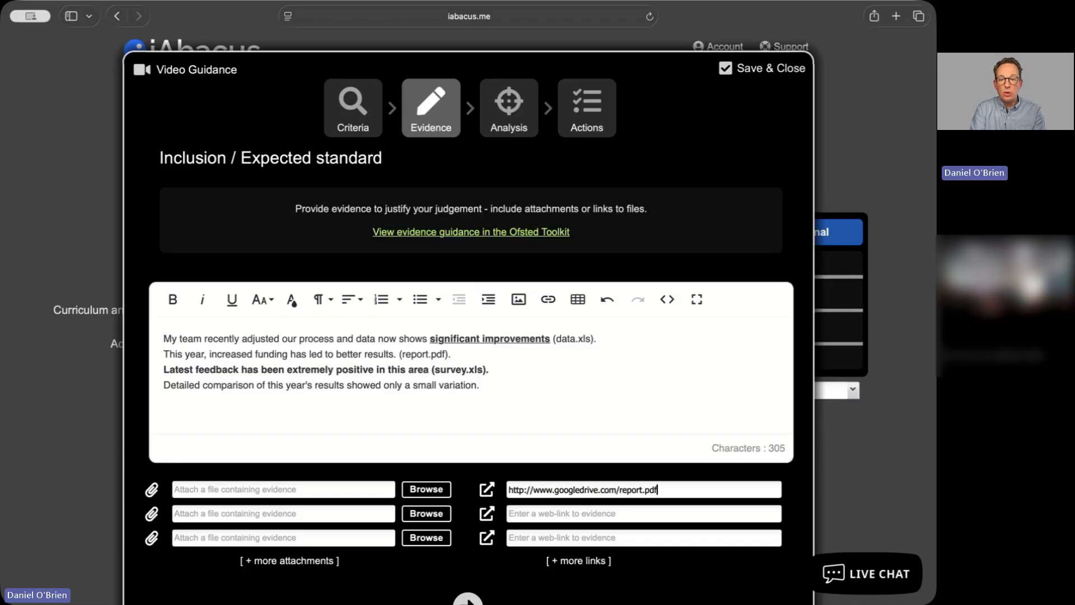
{"action": "key", "text": "Tab"}
{"action": "type", "text": "http://www.microsoftdrive.com/survey.xls"}
{"action": "key", "text": "Tab"}
{"action": "type", "text": "http:"}
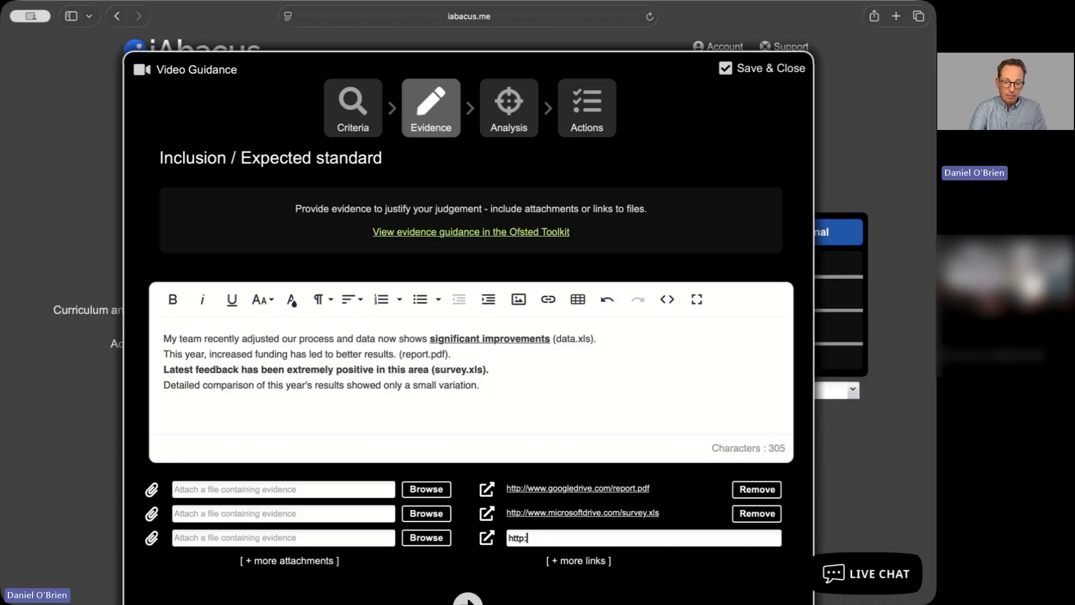
{"action": "type", "text": "//www.dropbox.com/notes.doc"}
{"action": "key", "text": "Tab"}
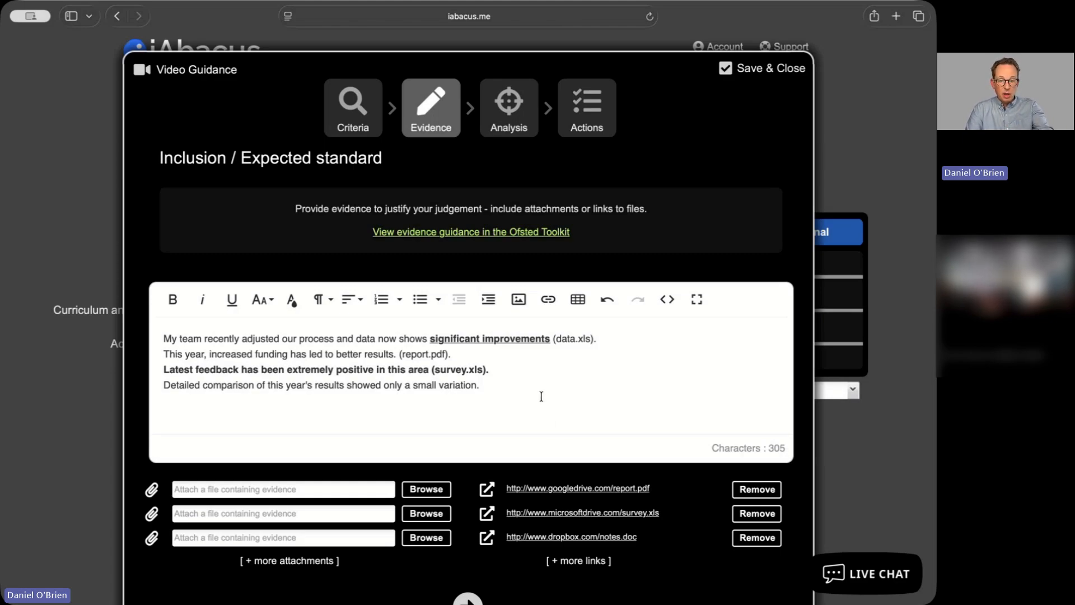
Format all four evidence lines as a bulleted list
{"action": "left_click_drag", "start_coordinate": [519, 389], "coordinate": [124, 339]}
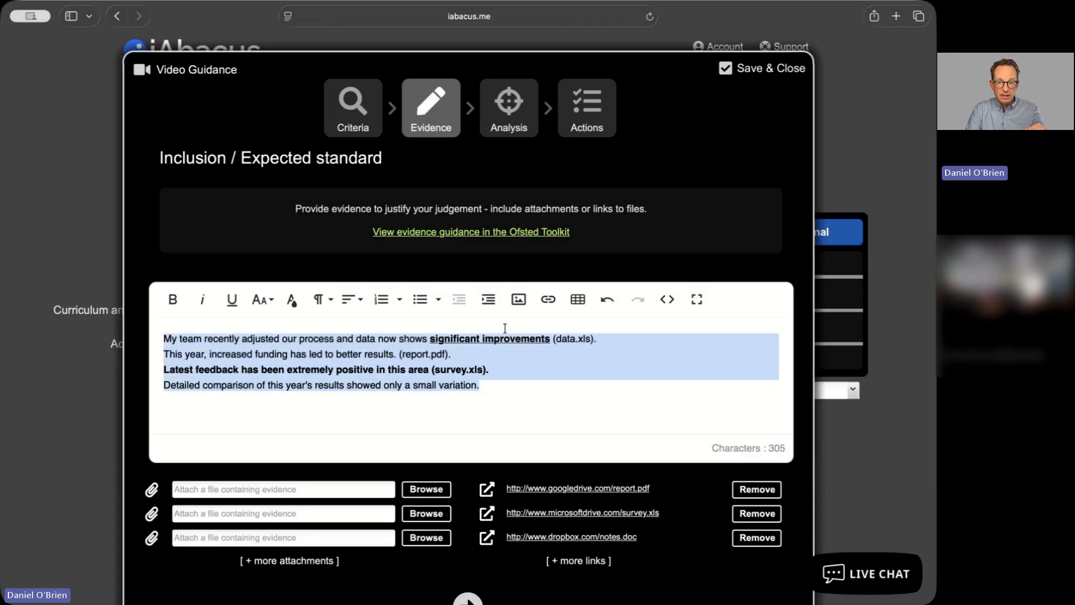
{"action": "left_click", "coordinate": [420, 299]}
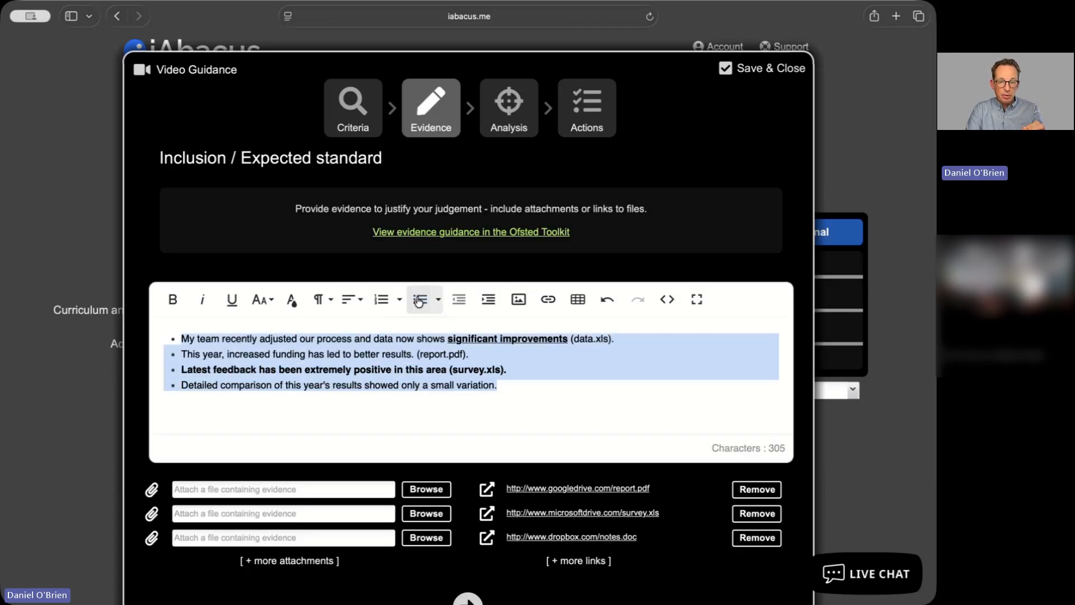
{"action": "left_click", "coordinate": [423, 353]}
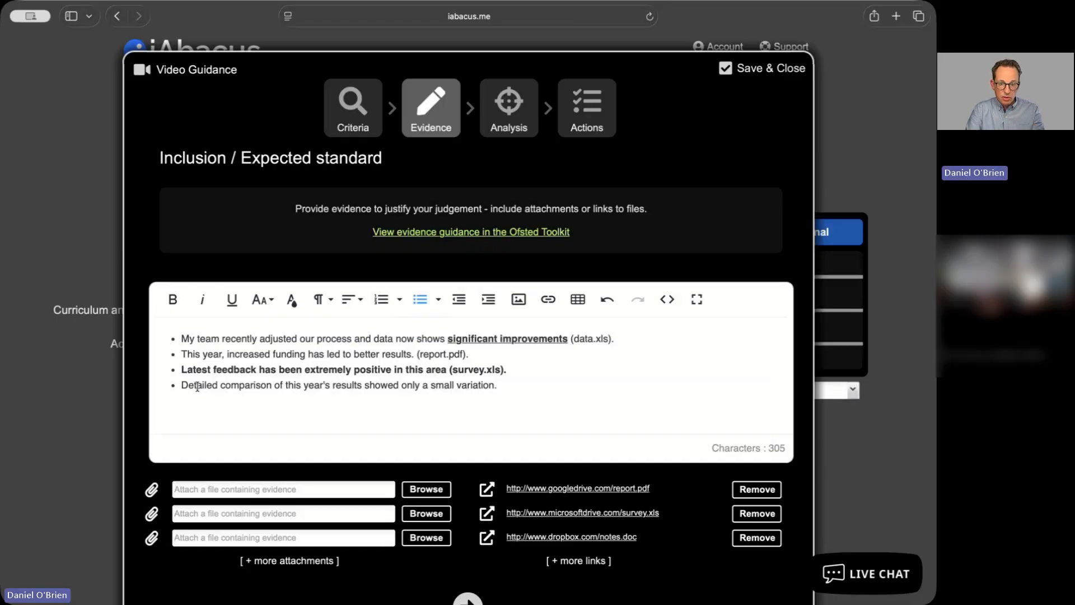
Insert 'see our 2025 winter' before 'survey.xls' inside the third bullet's brackets
{"action": "left_click_drag", "start_coordinate": [451, 369], "coordinate": [497, 369]}
{"action": "left_click", "coordinate": [466, 370]}
{"action": "type", "text": "see "}
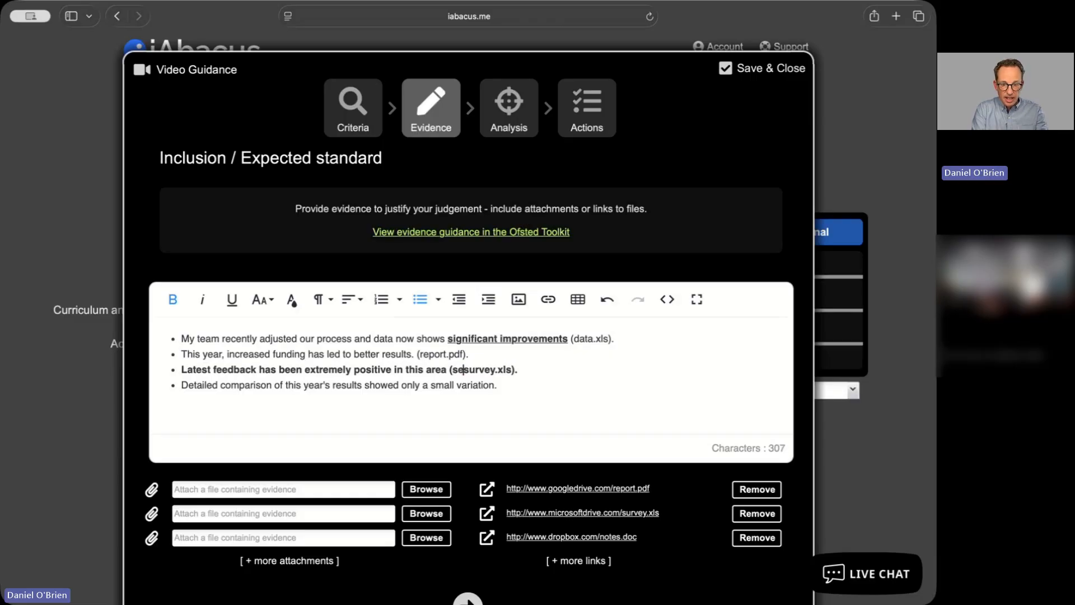
{"action": "type", "text": "our 2025"}
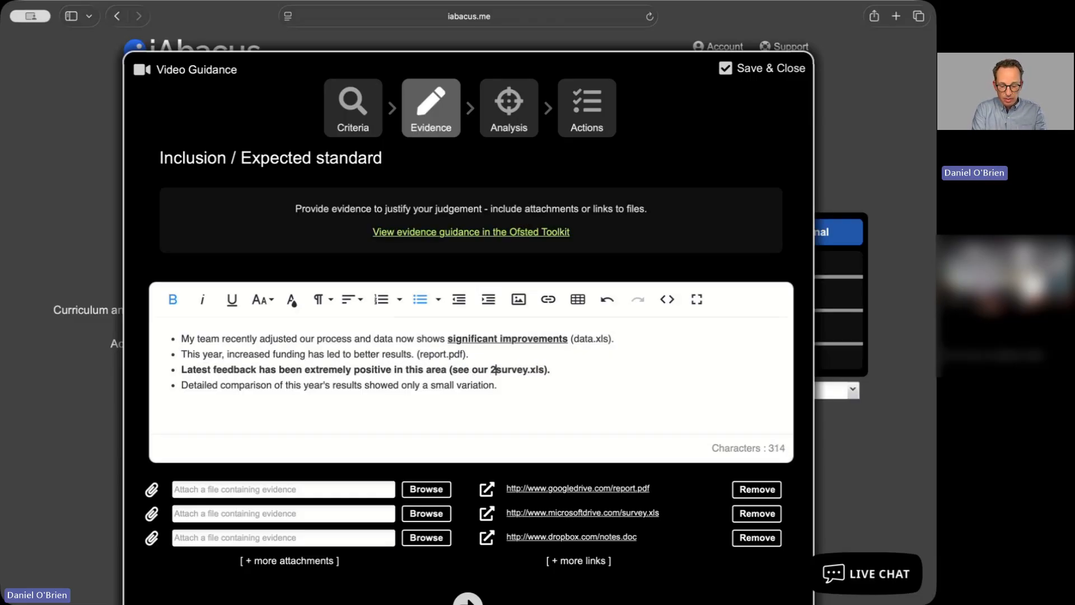
{"action": "type", "text": " winter"}
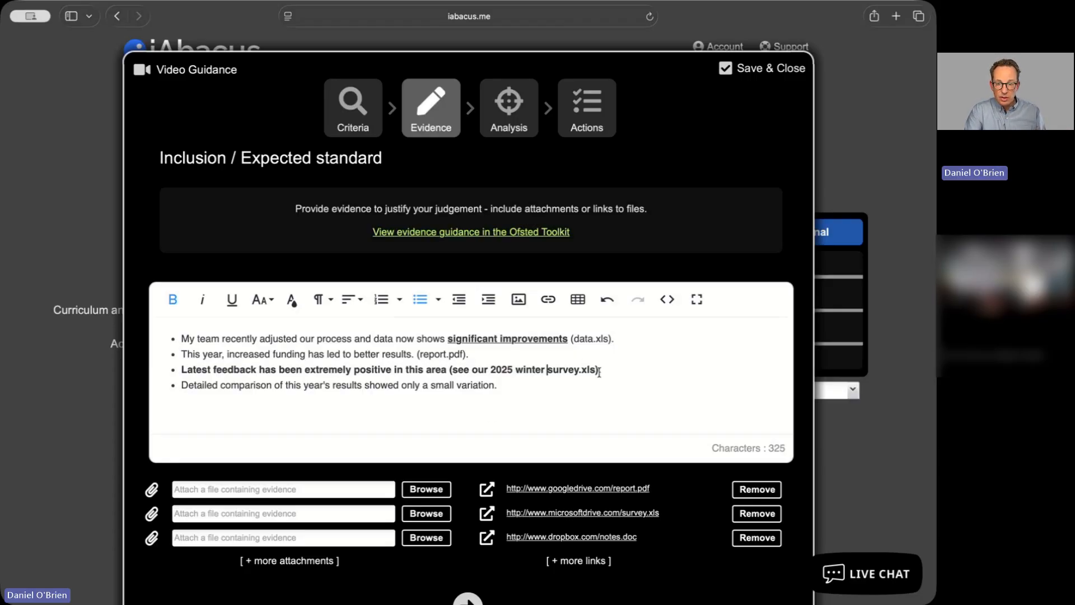
{"action": "left_click_drag", "start_coordinate": [598, 369], "coordinate": [549, 373]}
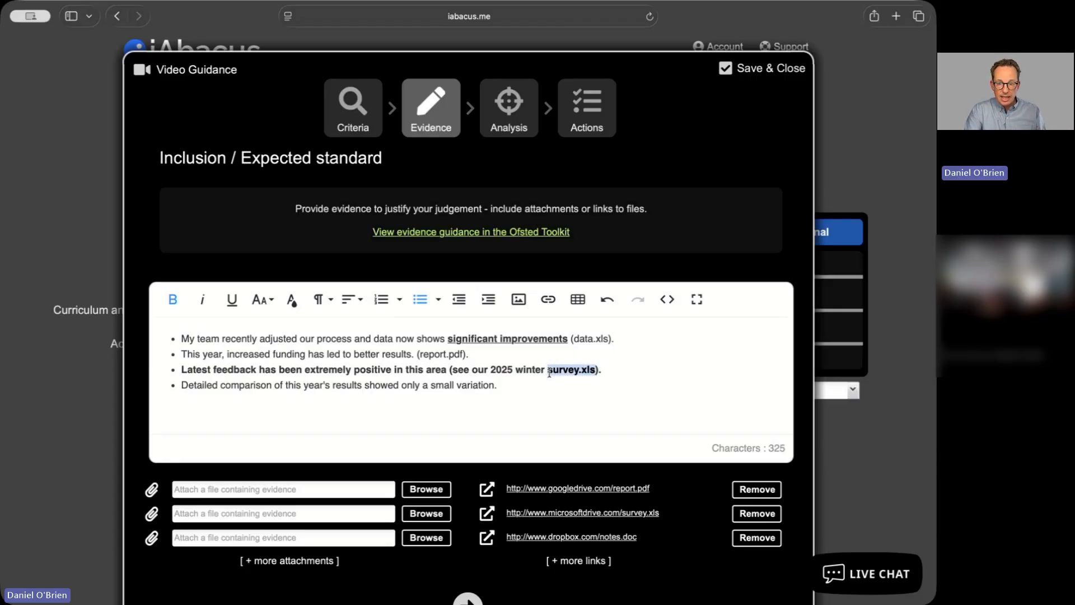
{"action": "left_click", "coordinate": [548, 299]}
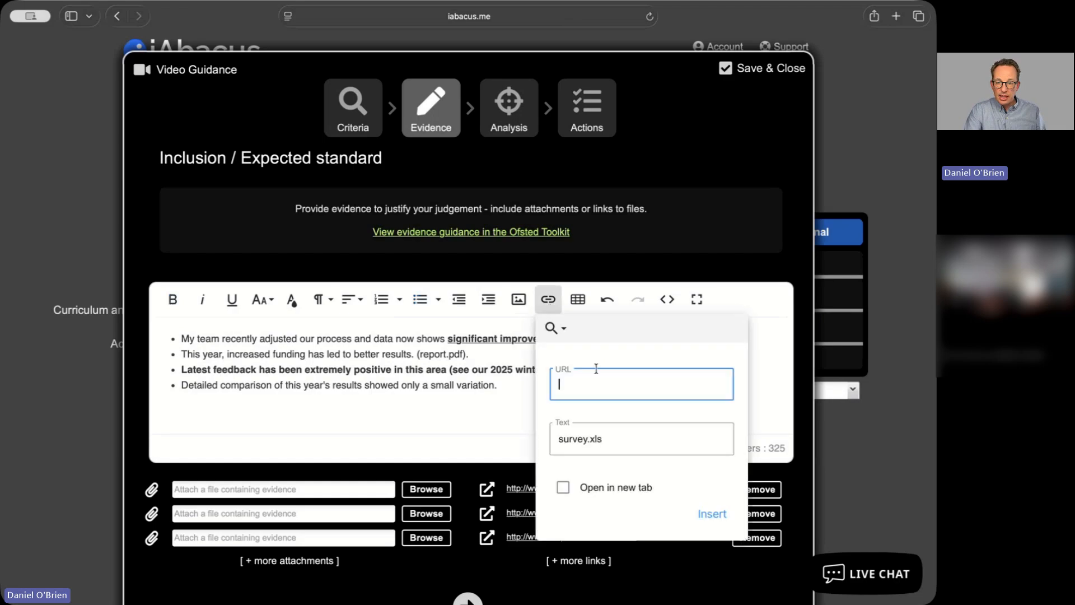
{"action": "type", "text": "www.ms"}
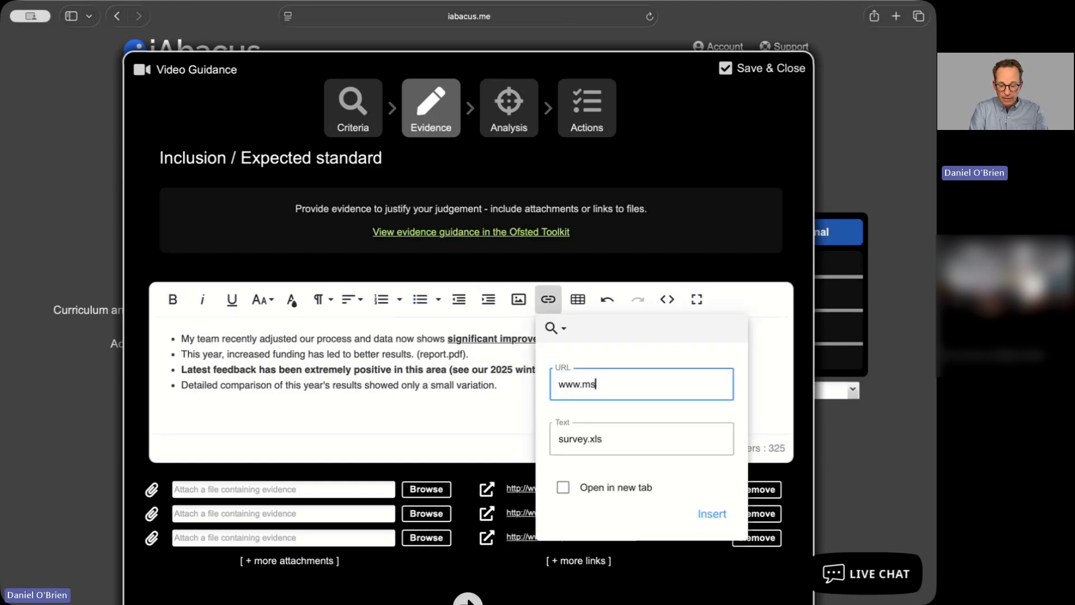
{"action": "type", "text": ".com"}
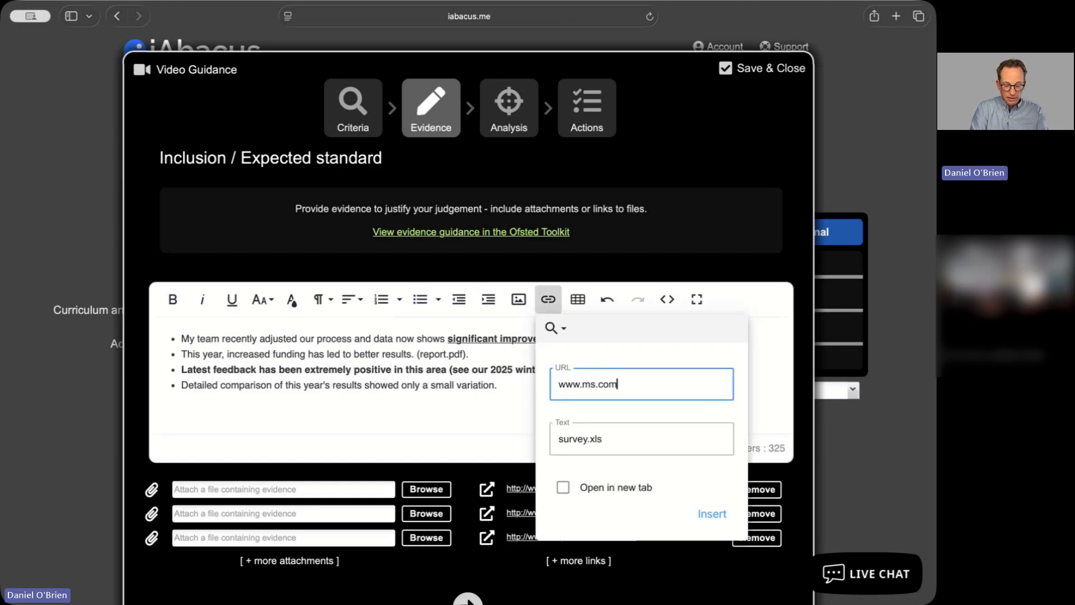
{"action": "type", "text": "/345656"}
{"action": "key", "text": "Return"}
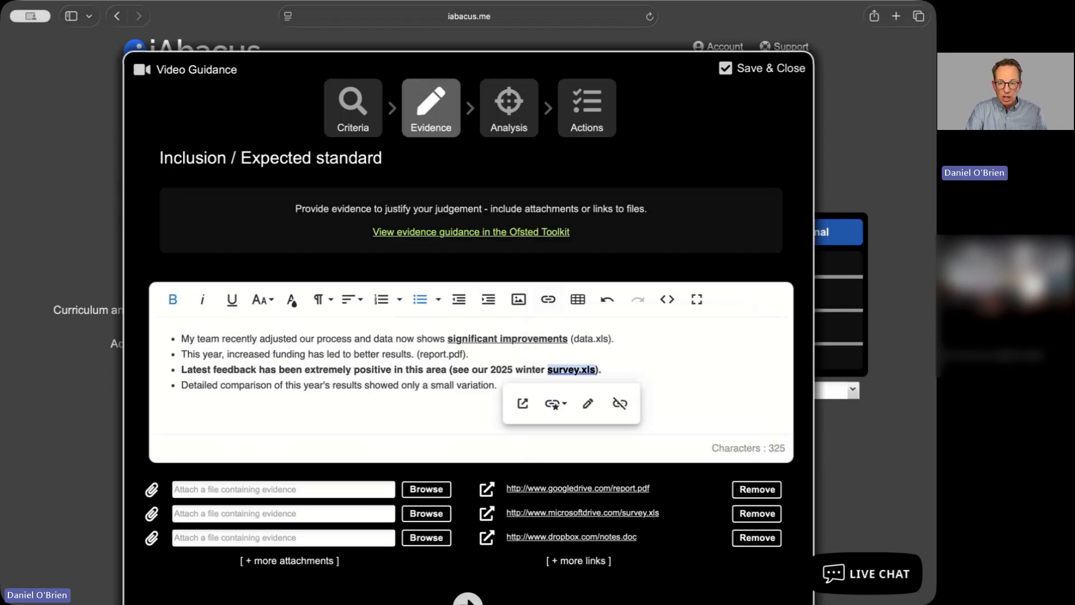
{"action": "left_click", "coordinate": [466, 409]}
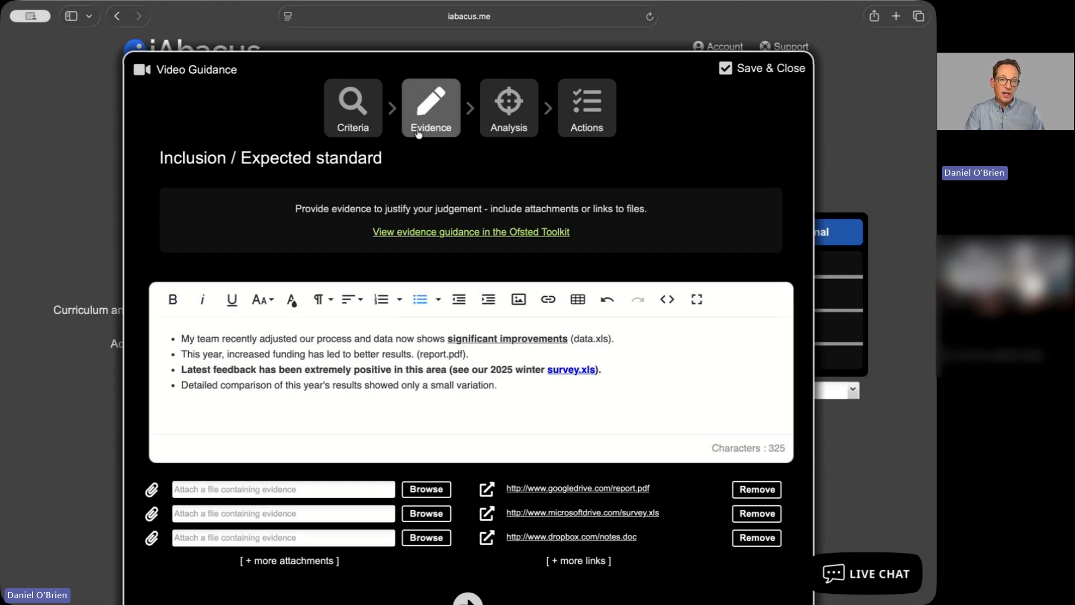
Open the Analysis step and examine the Helping and Hindering Factors layout
{"action": "left_click", "coordinate": [520, 136]}
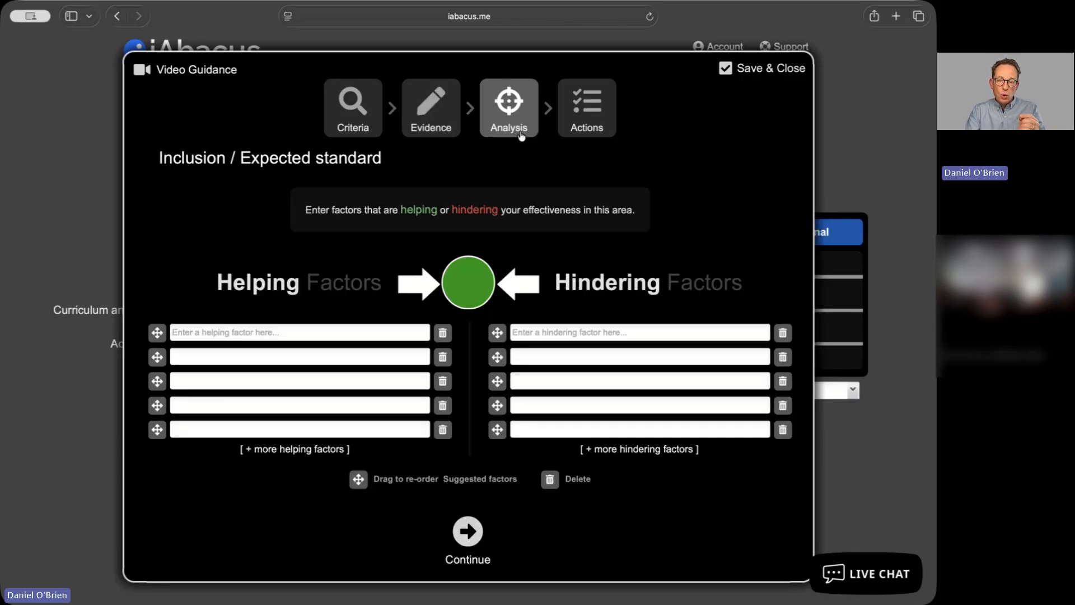
{"action": "left_click_drag", "start_coordinate": [218, 283], "coordinate": [377, 280]}
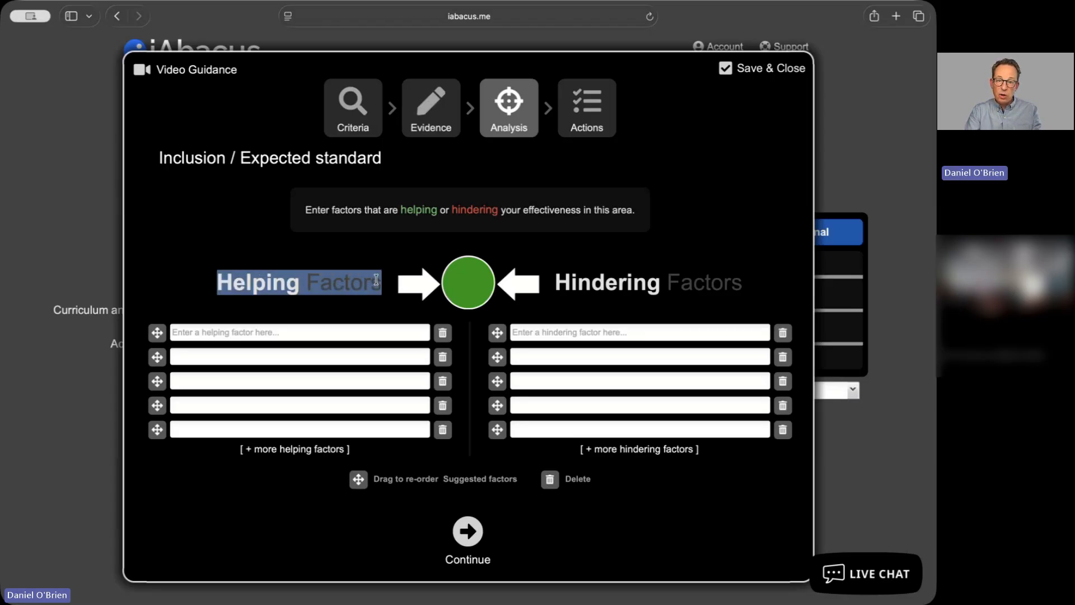
{"action": "left_click", "coordinate": [379, 305]}
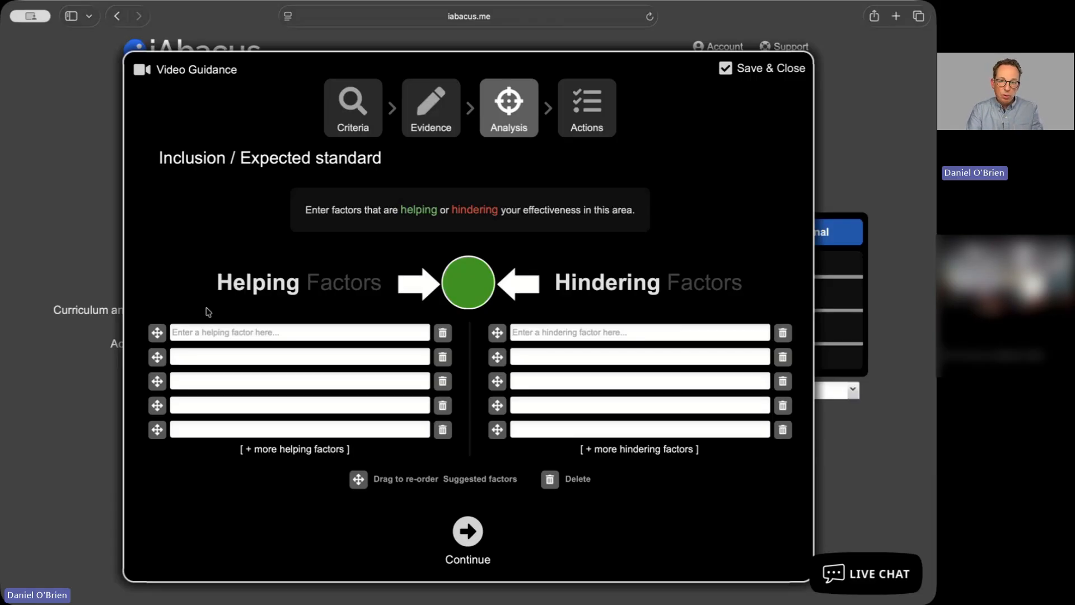
Return to the criteria, slide the Inclusion bead to Strong standard, and reopen the Analysis step
{"action": "left_click", "coordinate": [356, 133]}
{"action": "left_click_drag", "start_coordinate": [425, 345], "coordinate": [563, 349]}
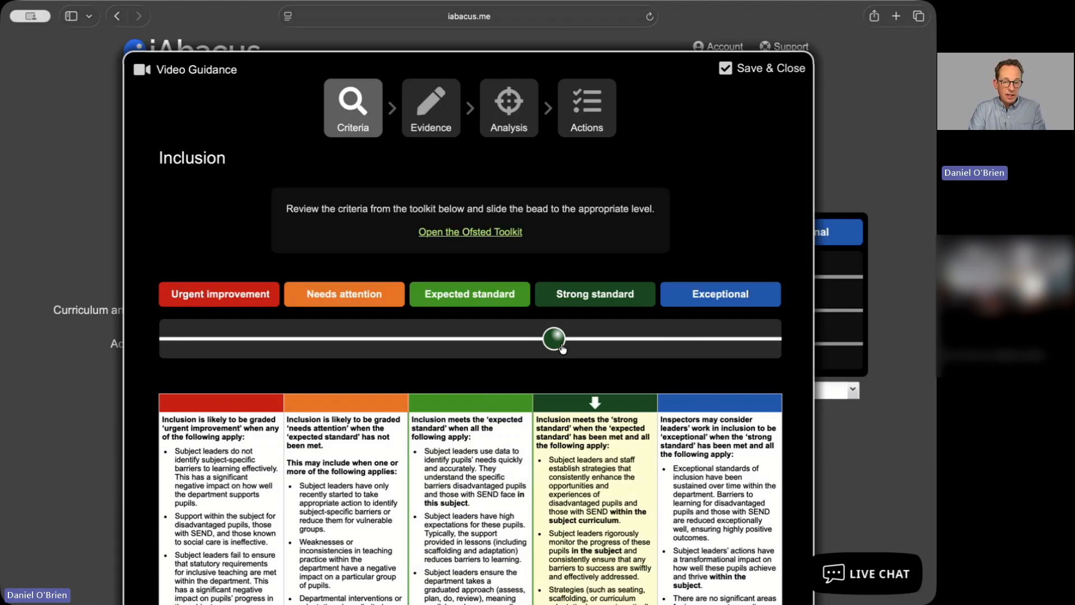
{"action": "mouse_move", "coordinate": [563, 348]}
{"action": "left_mouse_down"}
{"action": "mouse_move", "coordinate": [543, 346]}
{"action": "mouse_move", "coordinate": [558, 343]}
{"action": "left_mouse_up"}
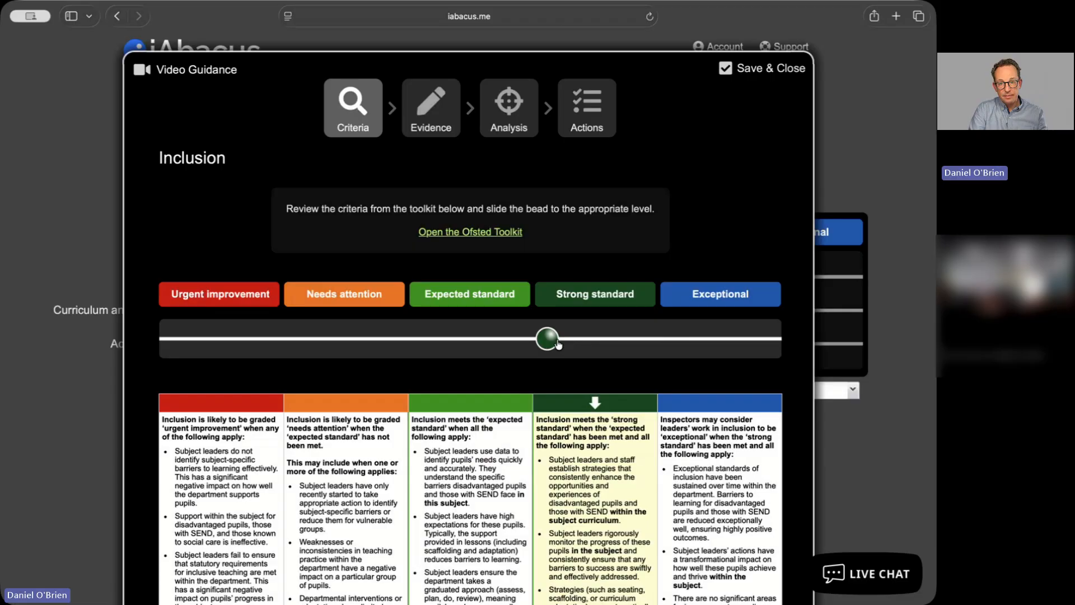
{"action": "left_click", "coordinate": [526, 137]}
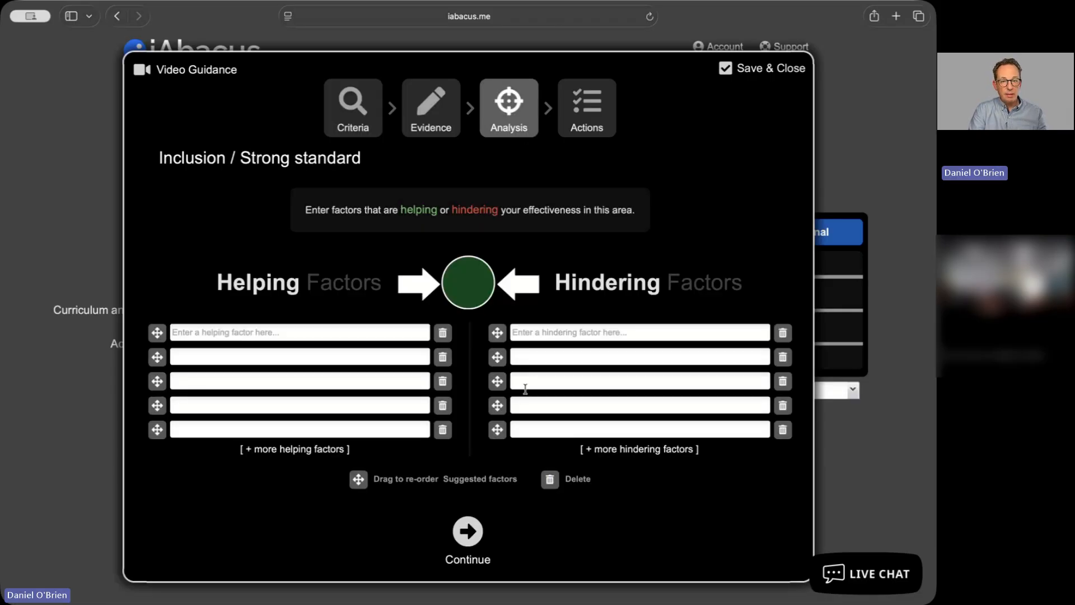
Enter helping factors: 'Experienced senior colleagues willing to share their knowledge', 'A substantial increase in funding over the last year', 'Much improved software systems that streamline processes'
{"action": "left_click", "coordinate": [235, 334]}
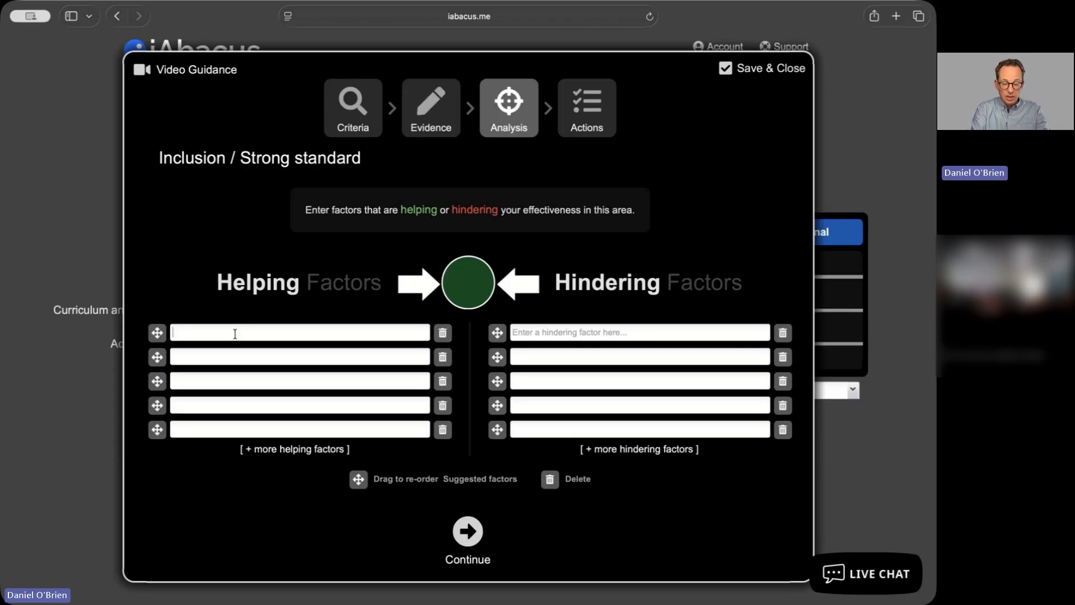
{"action": "type", "text": "Experienced senior colleagues willing "}
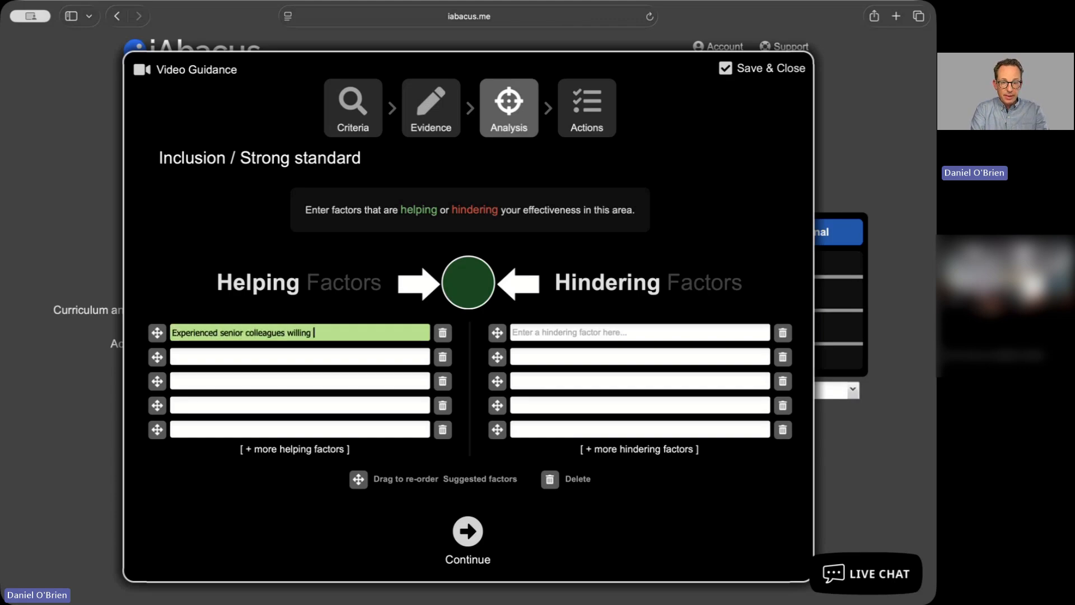
{"action": "type", "text": "to share their knowledge"}
{"action": "key", "text": "Tab"}
{"action": "type", "text": "A substantial increase in funding over"}
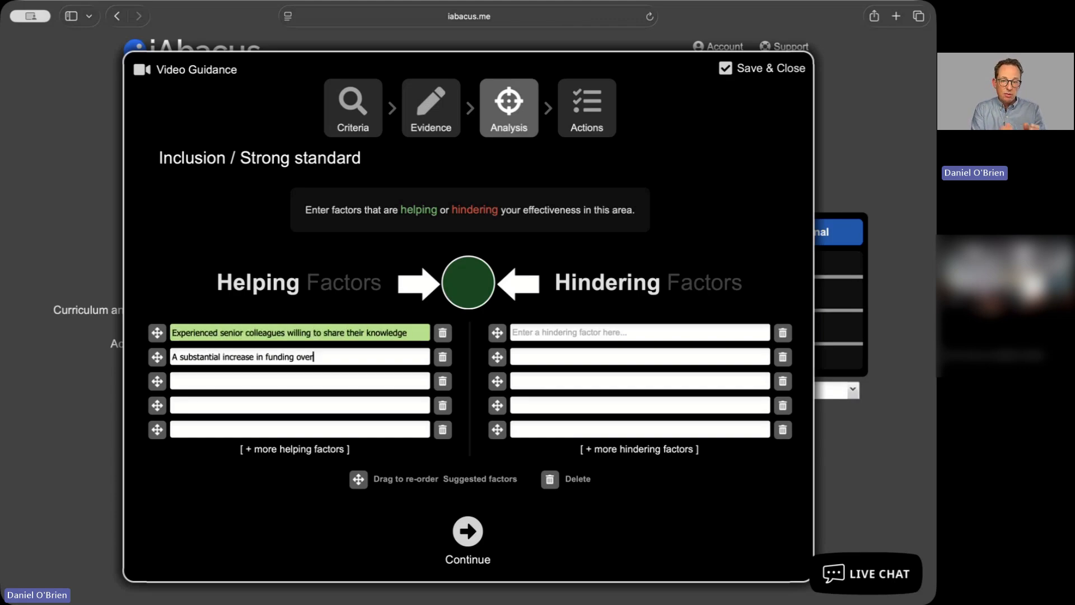
{"action": "type", "text": " the last year"}
{"action": "key", "text": "Tab"}
{"action": "type", "text": "Much improved software systems that streamline processes"}
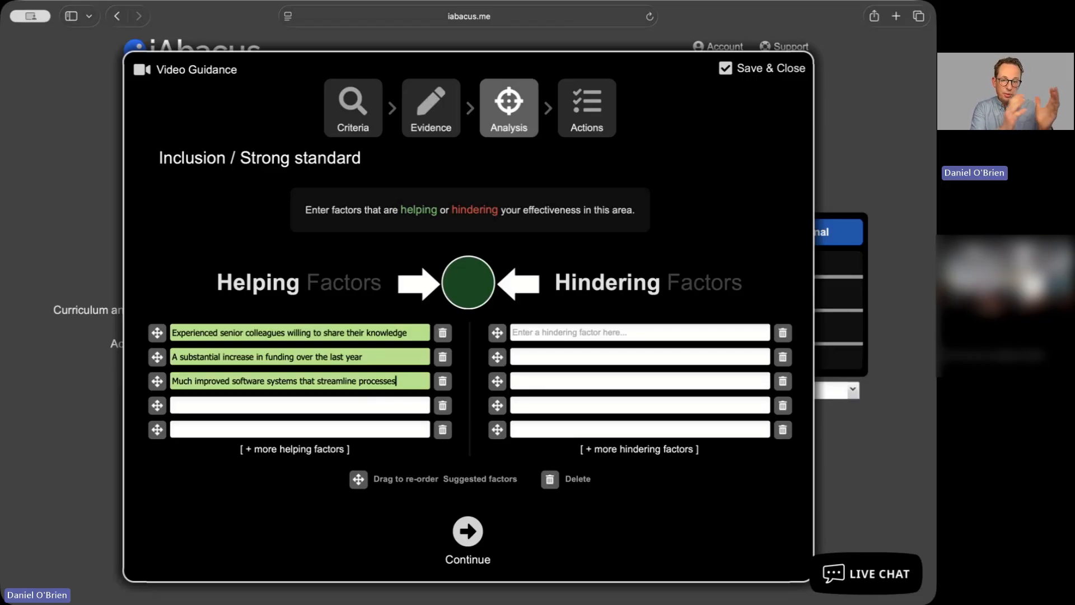
Add the helping factor 'Big help.....' and move it to the top of the helping list
{"action": "left_click", "coordinate": [214, 409]}
{"action": "type", "text": "Bi"}
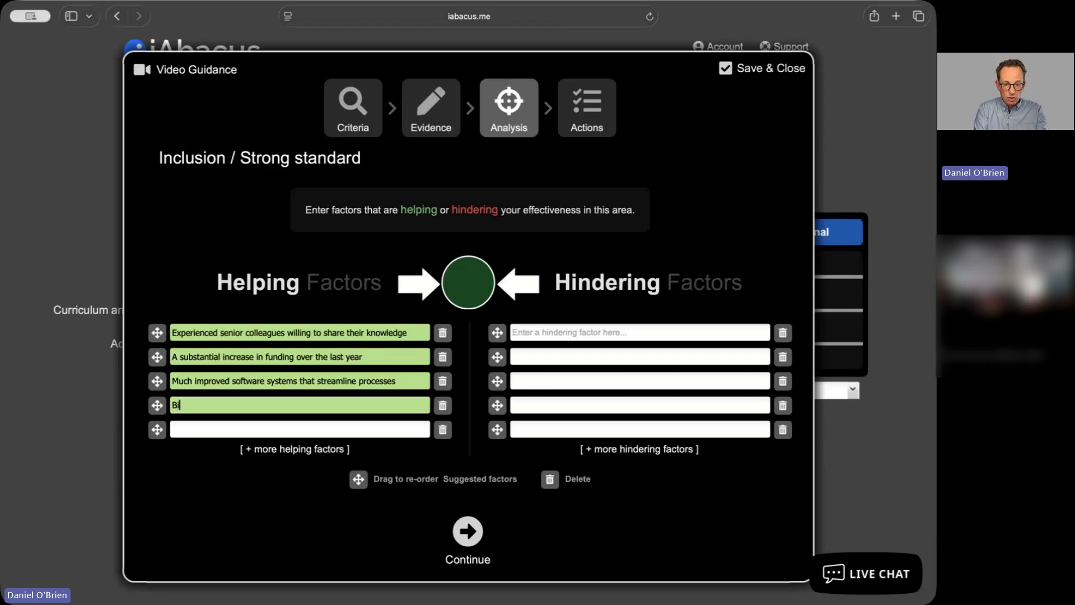
{"action": "type", "text": "g help....."}
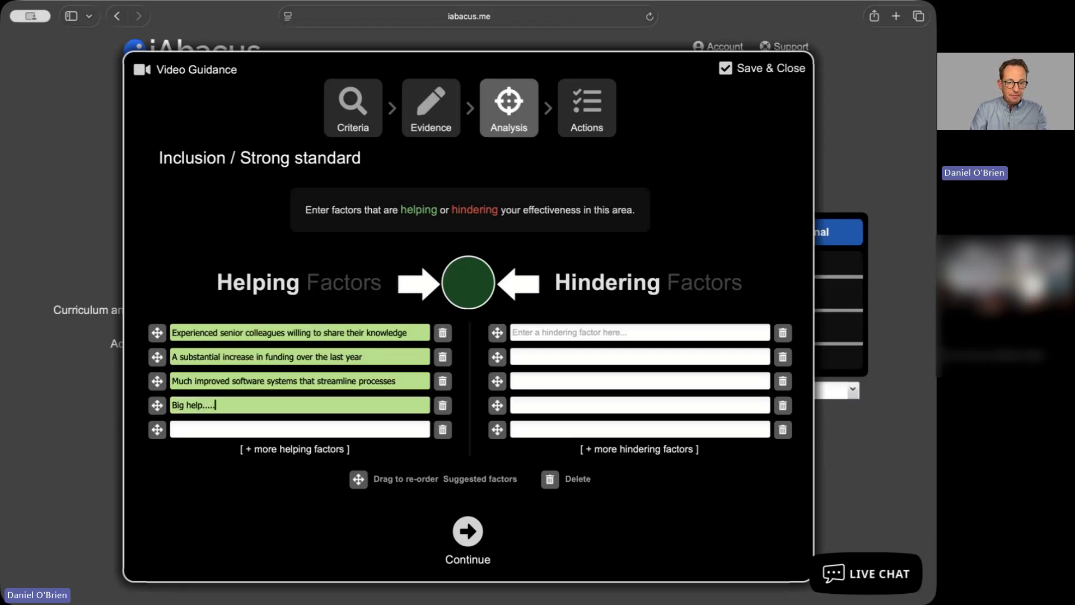
{"action": "left_click_drag", "start_coordinate": [157, 405], "coordinate": [170, 350]}
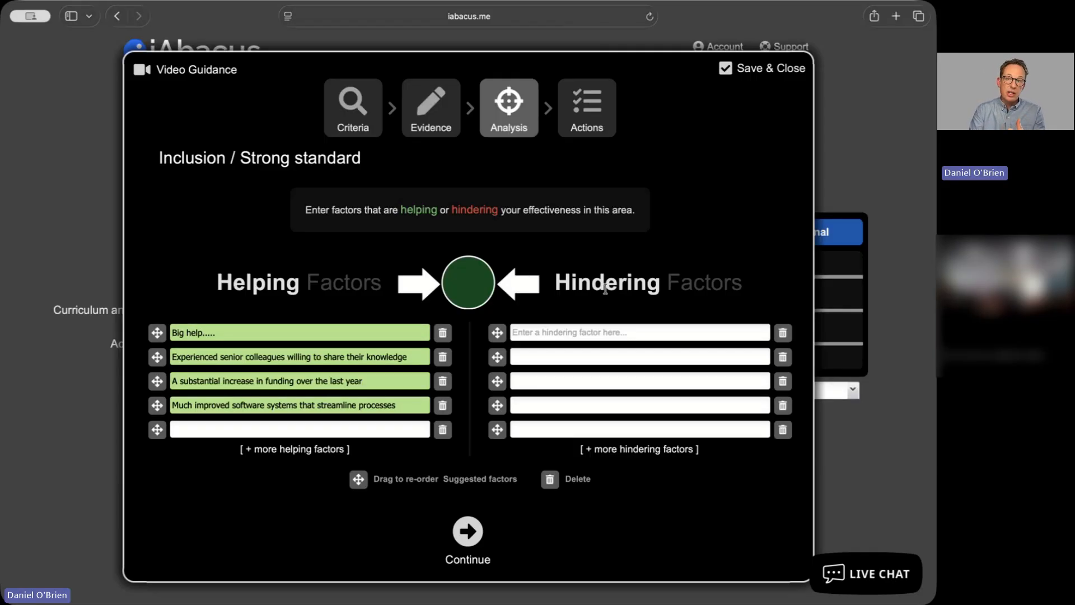
Enter hindering factors 'Limiting restrictions due to COVID' and 'Lack of feedback on new initiatives'
{"action": "left_click", "coordinate": [635, 333]}
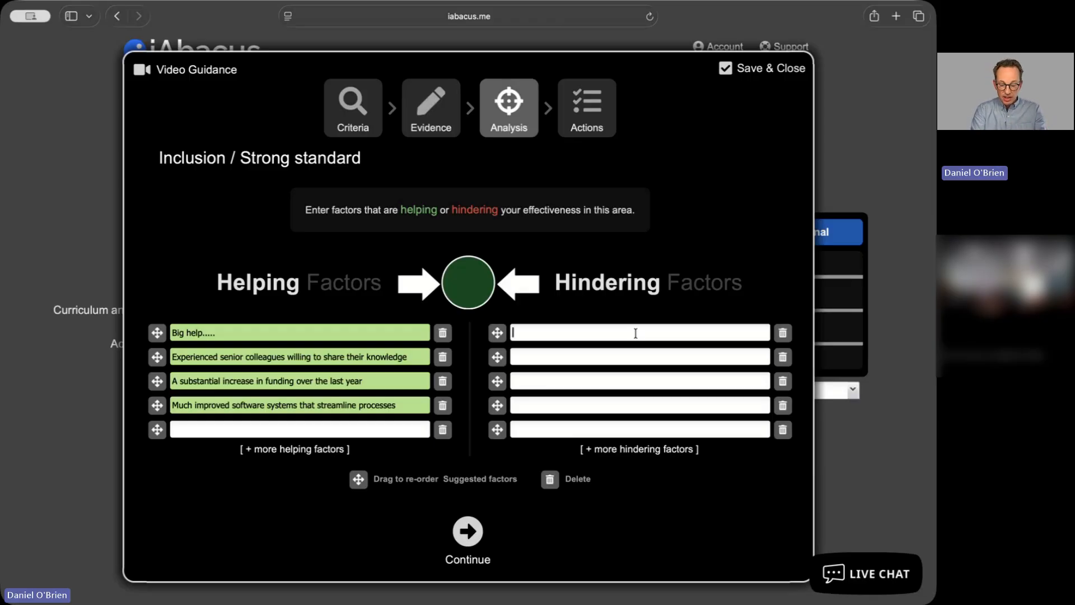
{"action": "type", "text": "Limiting restrictions due to COVID"}
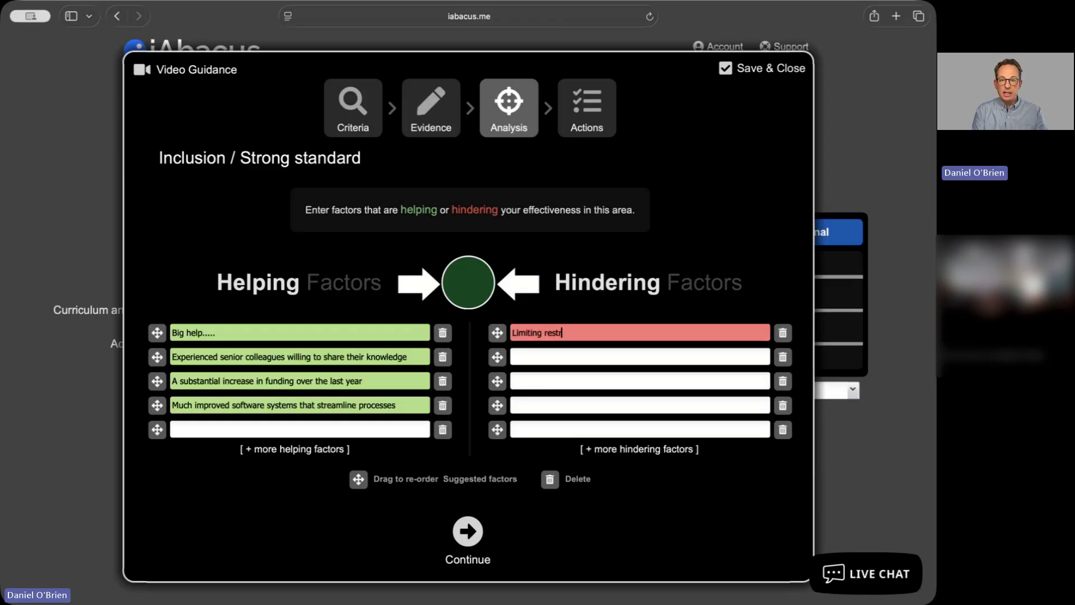
{"action": "key", "text": "Tab"}
{"action": "type", "text": "Lack of feedback on new initiatives"}
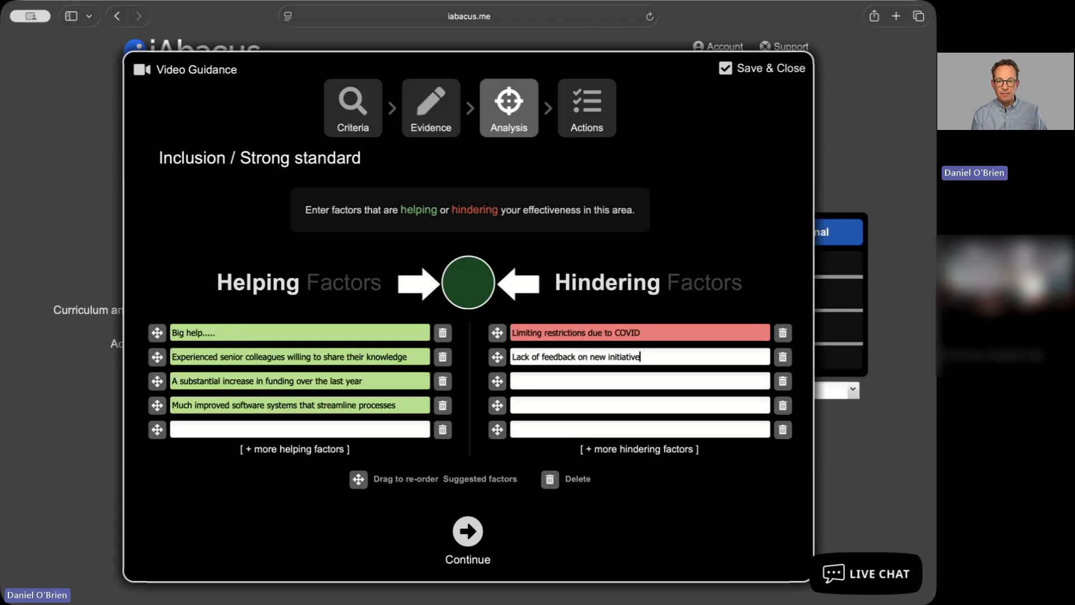
Enter hindering factors 'Overly complex and time consuming processes', 'Inconsistent use of the new software system' and 'Not enough time to review effectiveness in this area'
{"action": "key", "text": "Tab"}
{"action": "type", "text": "Overly complex and time consuming processes"}
{"action": "key", "text": "Tab"}
{"action": "type", "text": "Inconsistent use "}
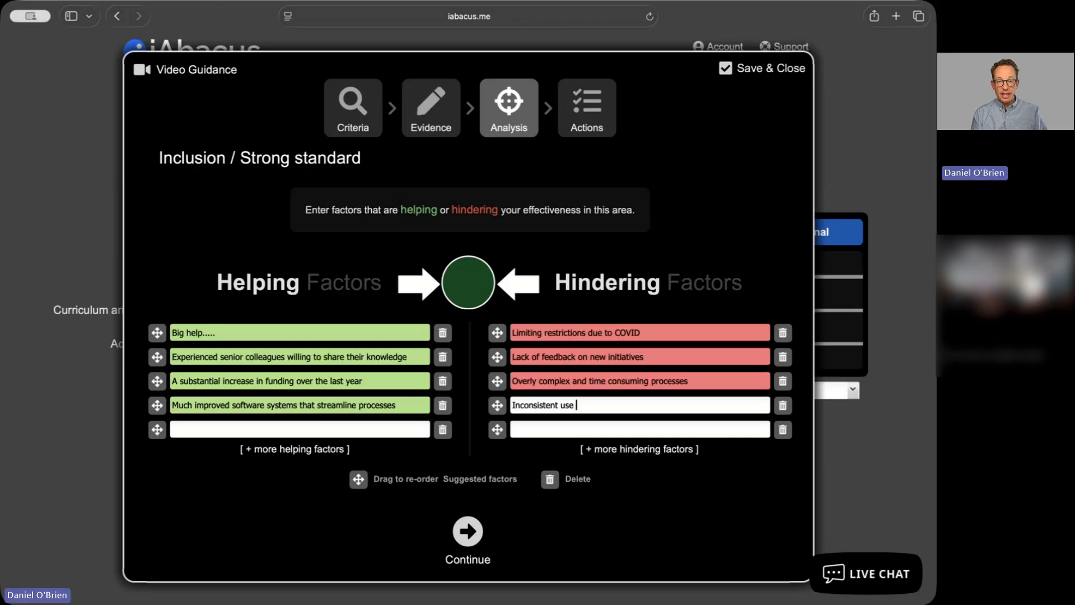
{"action": "type", "text": "of the new software system"}
{"action": "key", "text": "Tab"}
{"action": "type", "text": "Not enough time to review effectiveness in this area"}
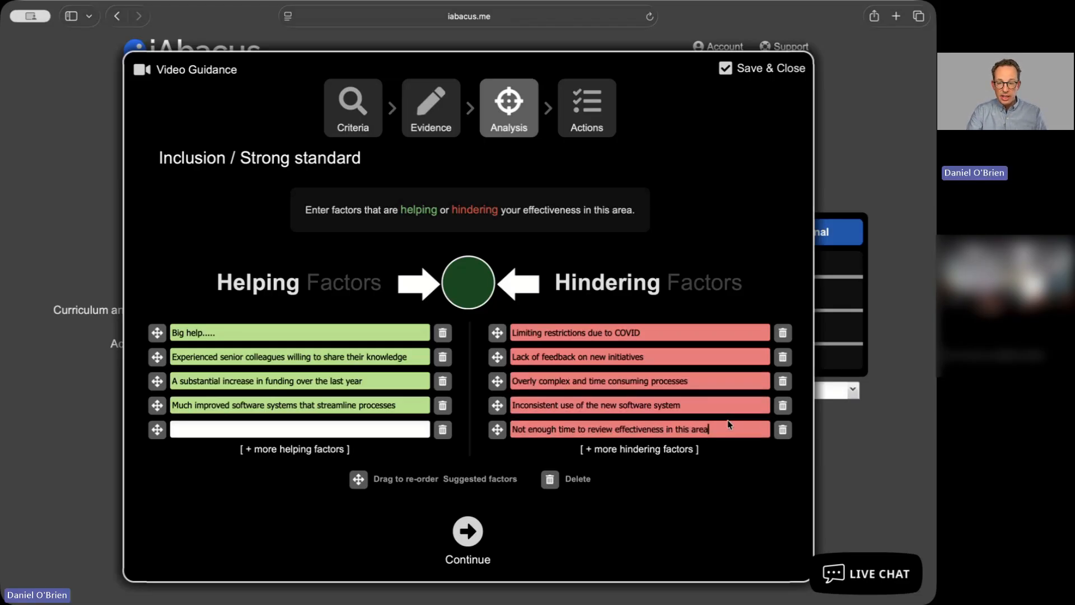
Add the hindering factor 'Urgent important....' in a new row and move it to the top of the hindering list
{"action": "left_click", "coordinate": [666, 450]}
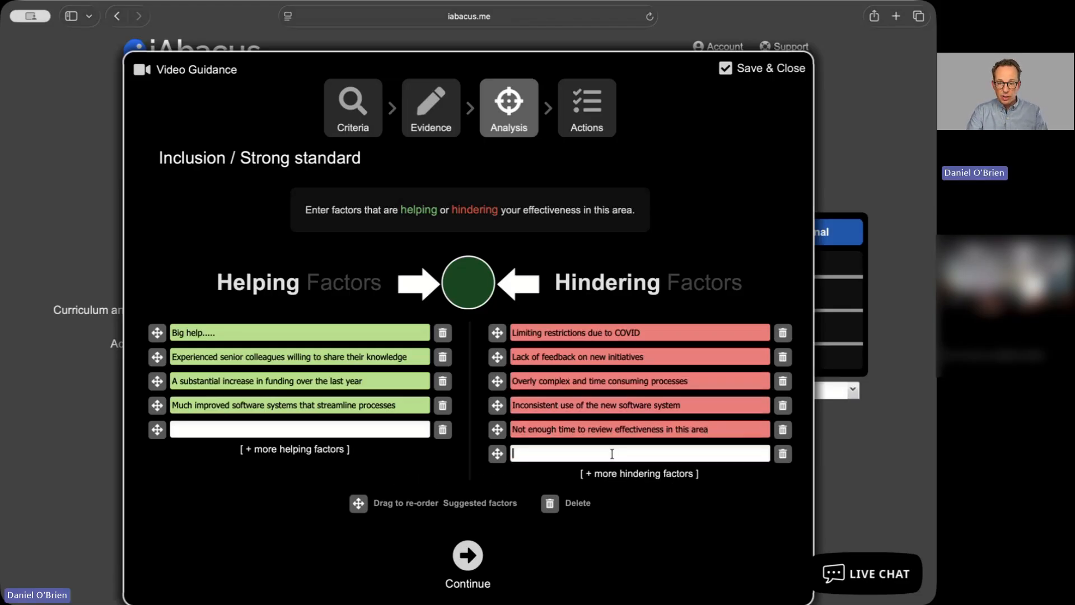
{"action": "type", "text": "Urgen"}
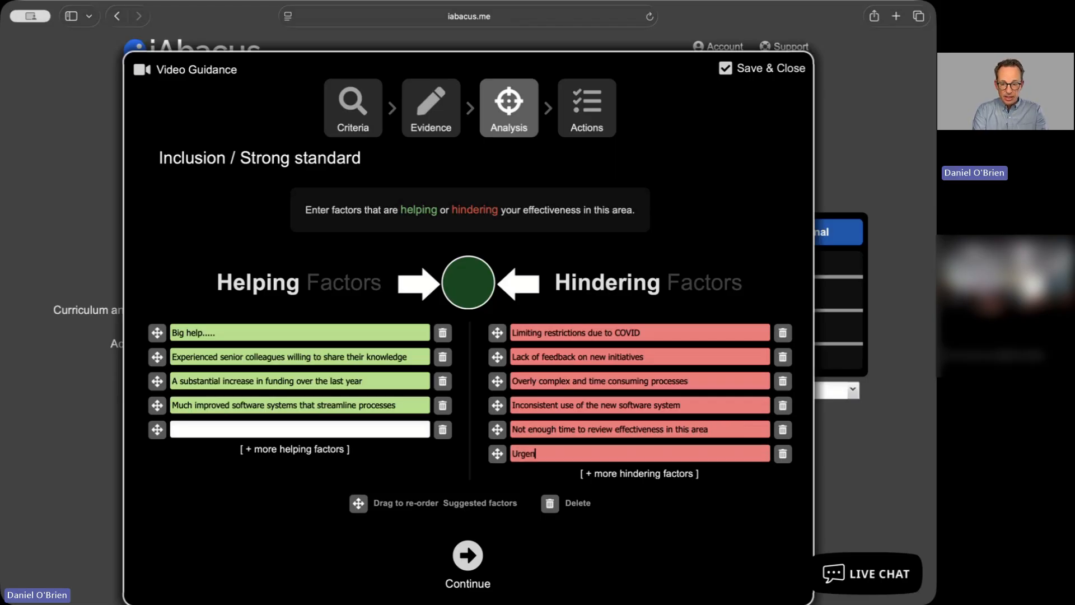
{"action": "type", "text": "t i"}
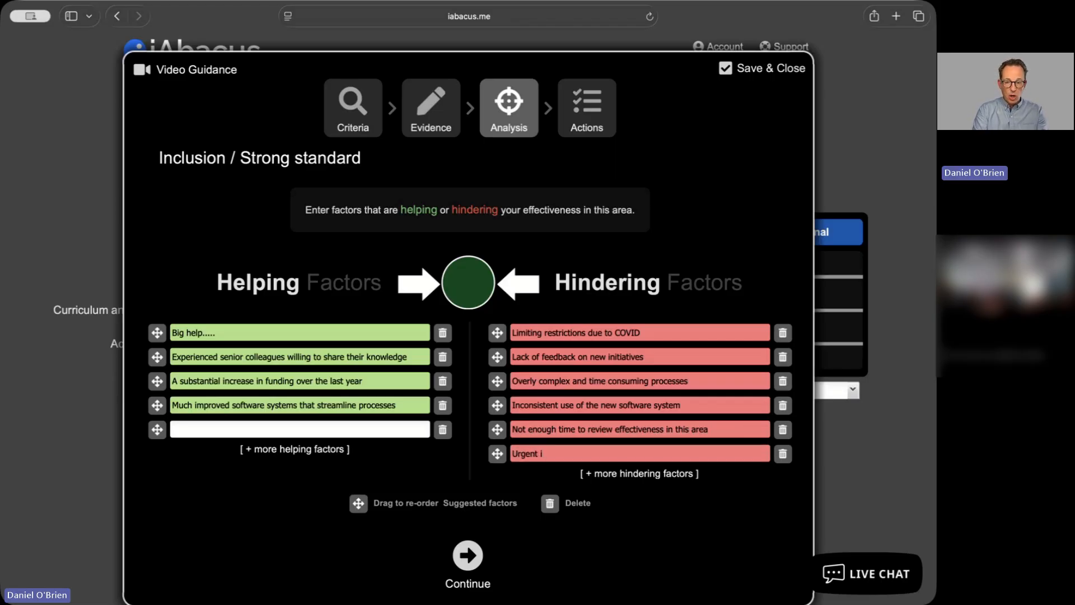
{"action": "type", "text": "mporta"}
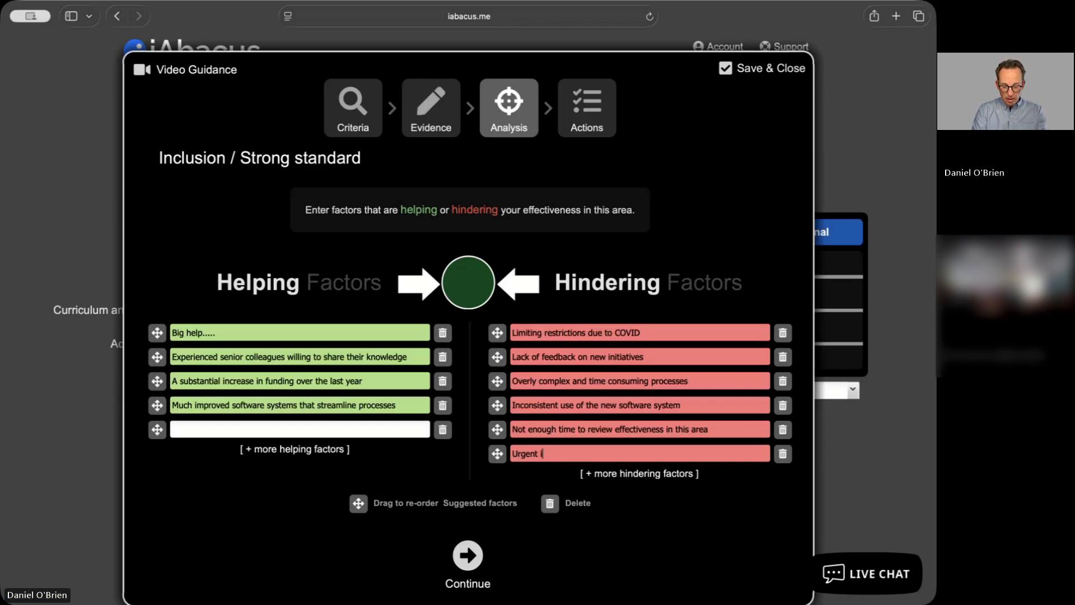
{"action": "type", "text": "nt/..//./."}
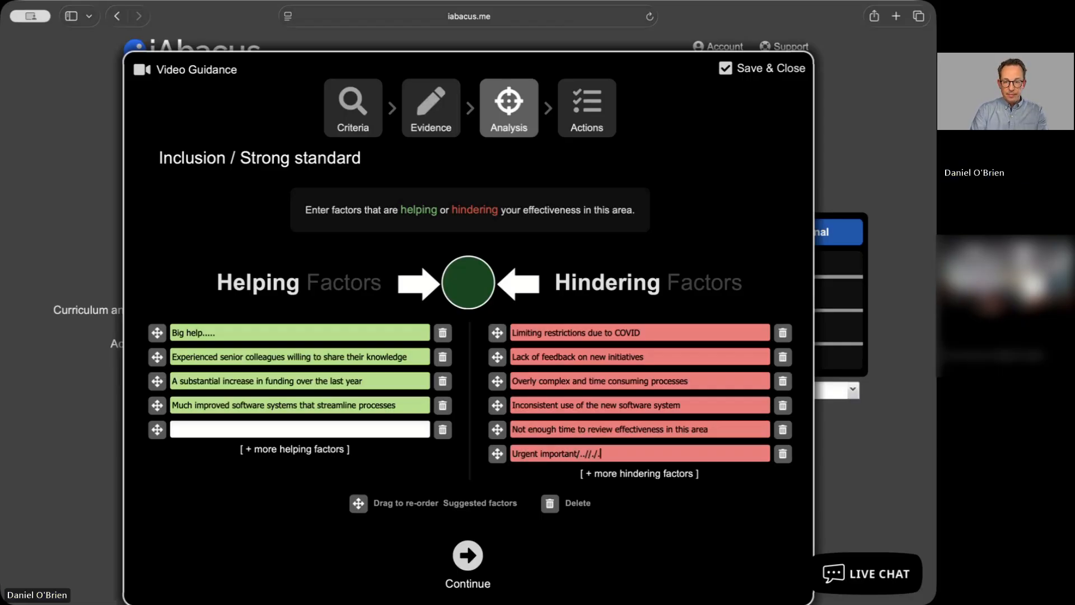
{"action": "key", "text": "BackSpace"}
{"action": "key", "text": "BackSpace"}
{"action": "key", "text": "BackSpace"}
{"action": "key", "text": "BackSpace"}
{"action": "key", "text": "BackSpace"}
{"action": "key", "text": "BackSpace"}
{"action": "key", "text": "BackSpace"}
{"action": "key", "text": "BackSpace"}
{"action": "type", "text": "...."}
{"action": "left_click_drag", "start_coordinate": [497, 458], "coordinate": [496, 332]}
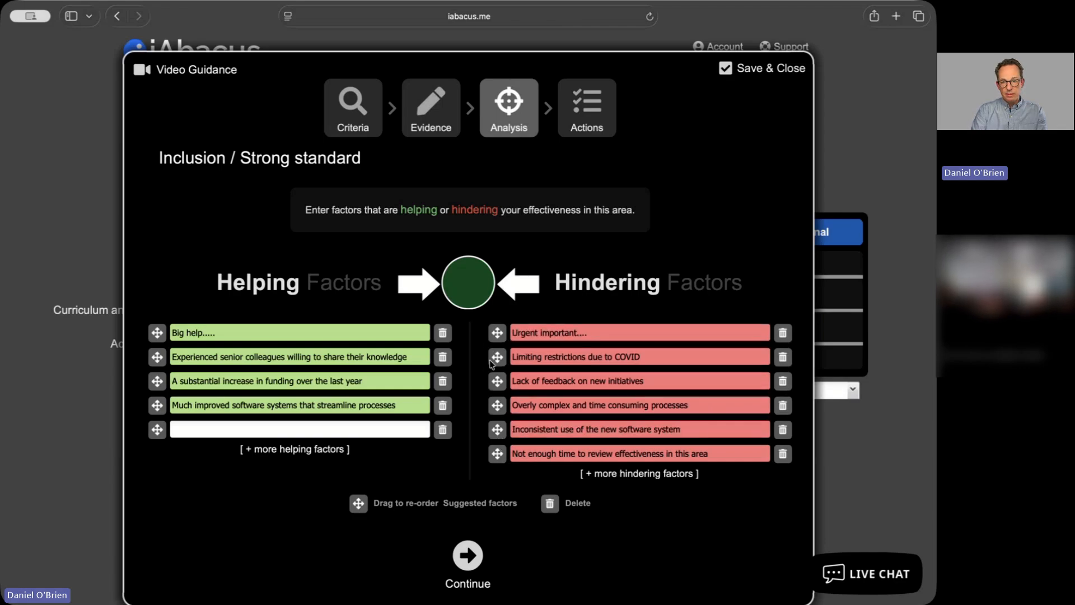
Reorder the hindering factors so 'Limiting restrictions due to COVID' sits fifth, and go on to the Actions step
{"action": "left_click_drag", "start_coordinate": [492, 380], "coordinate": [492, 407]}
{"action": "left_click_drag", "start_coordinate": [499, 361], "coordinate": [506, 433]}
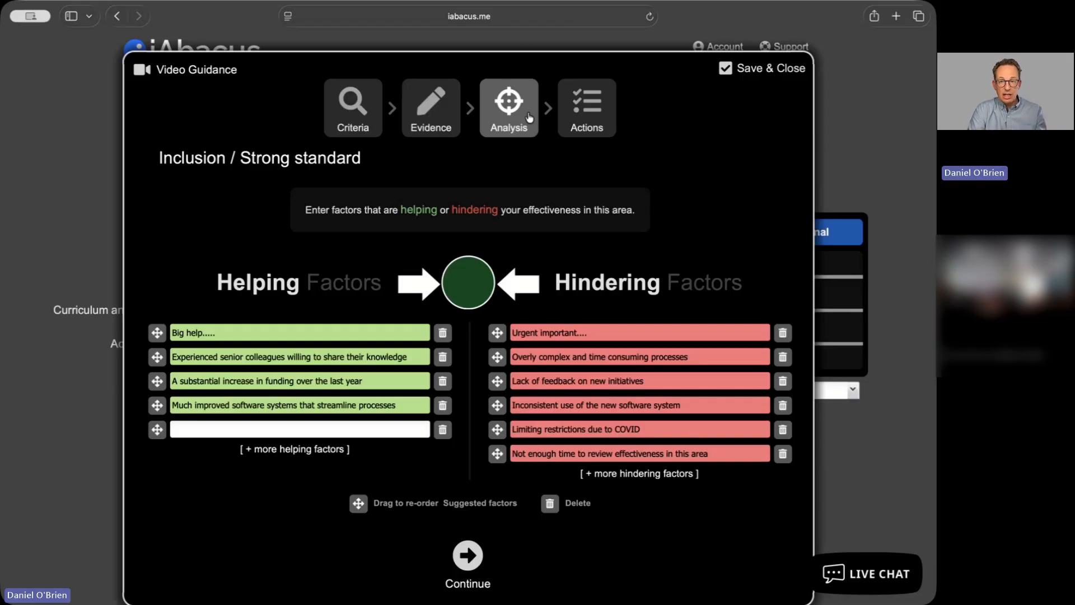
{"action": "left_click", "coordinate": [610, 119]}
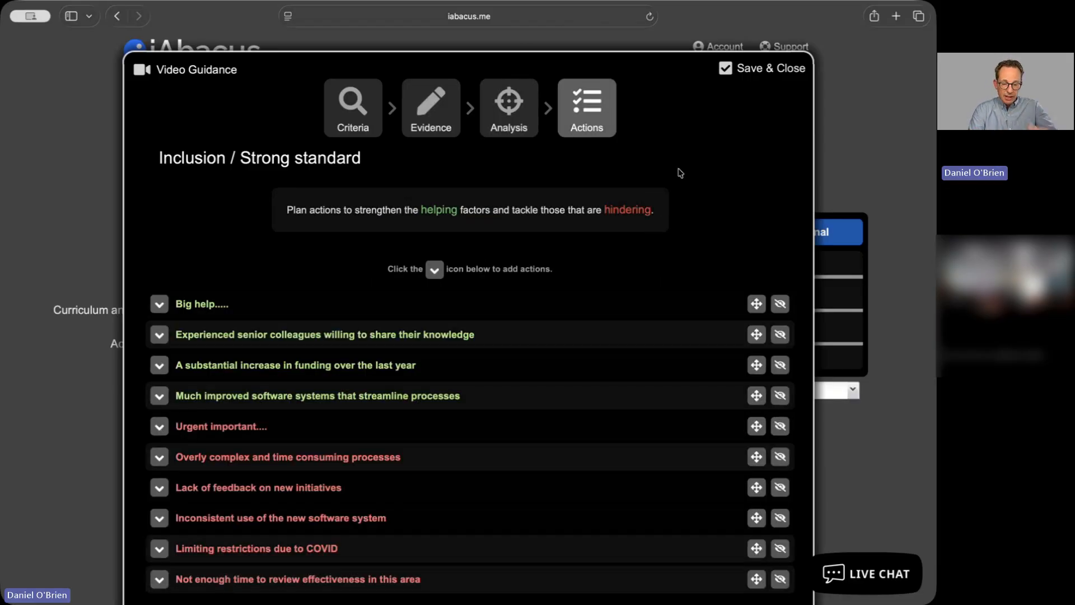
Expand 'Inconsistent use of the new software system' and enter its What action about reviewing training resources and booking an online course, plus 'Cost £1200'
{"action": "scroll", "coordinate": [672, 216], "scroll_direction": "down", "scroll_amount": 2}
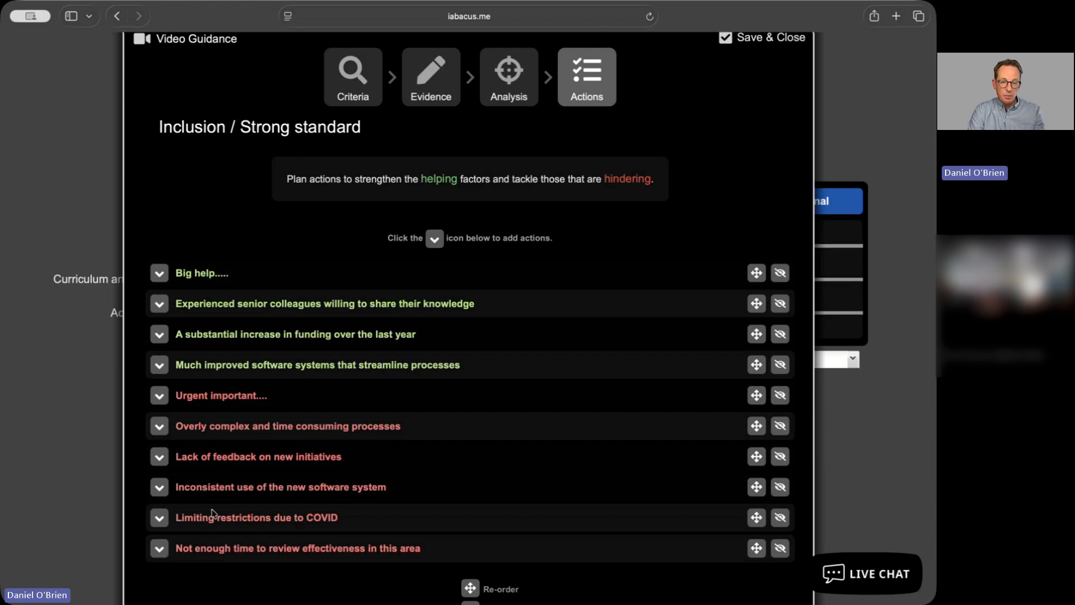
{"action": "left_click", "coordinate": [160, 488]}
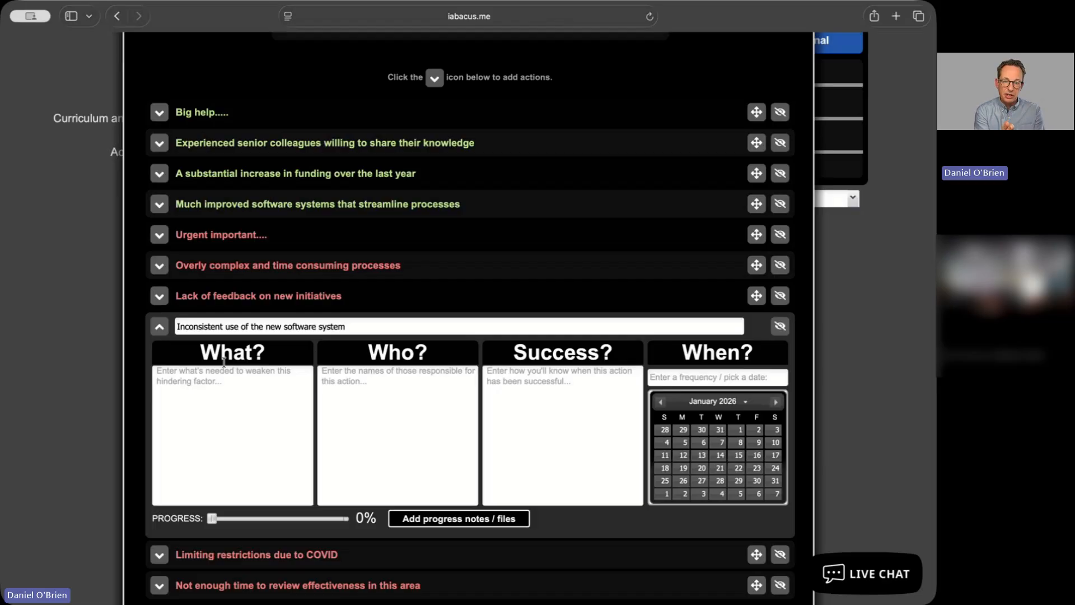
{"action": "left_click", "coordinate": [185, 409]}
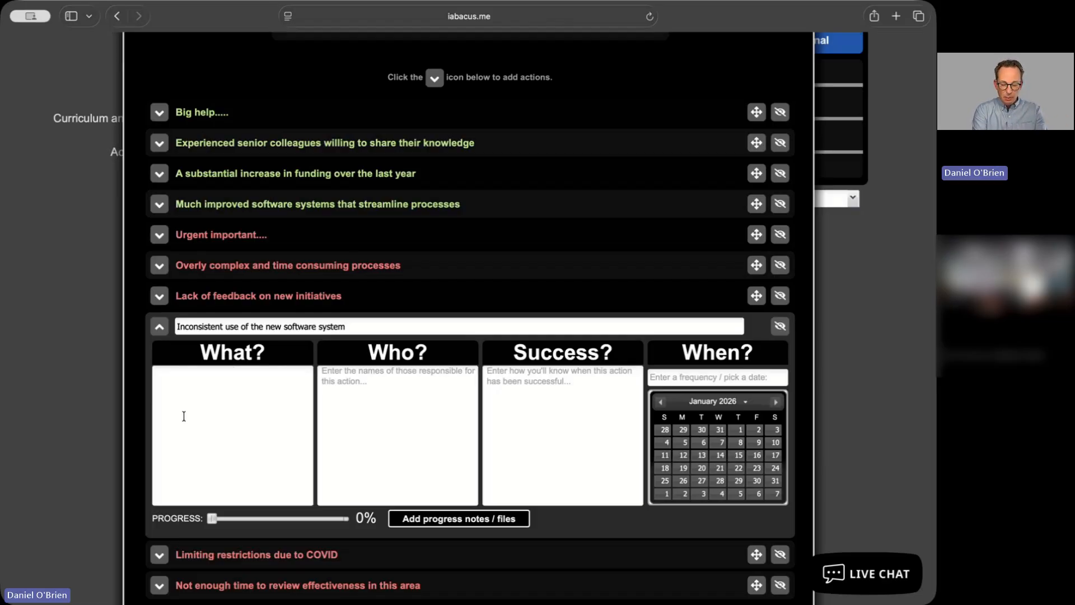
{"action": "type", "text": "Review current training resources available including online videos, then contact the pr"}
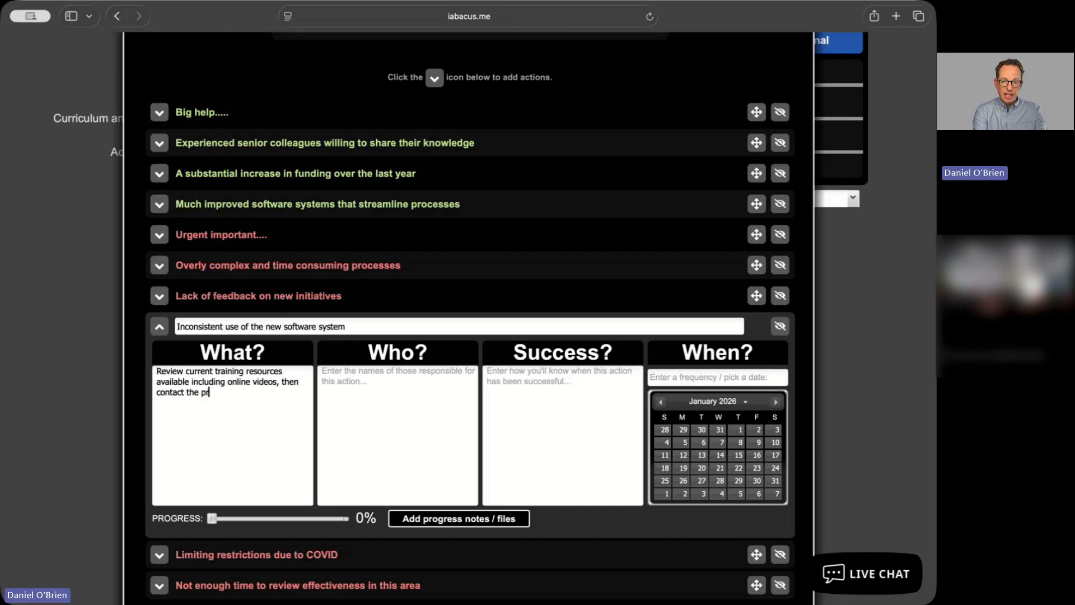
{"action": "type", "text": "ovider to arrange training sessions focussed on specific needs. Book online course for team members."}
{"action": "key", "text": "Return"}
{"action": "key", "text": "Return"}
{"action": "type", "text": "Cost £1200"}
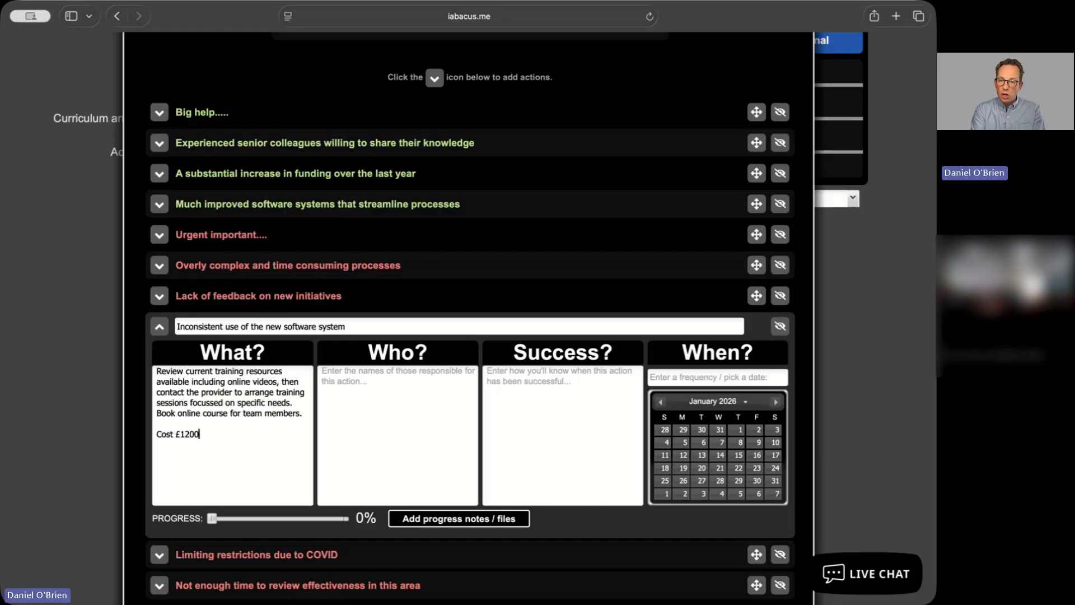
Fill in the Who field with the Central Team, the responsible person's name and (Finance)
{"action": "left_click", "coordinate": [408, 421]}
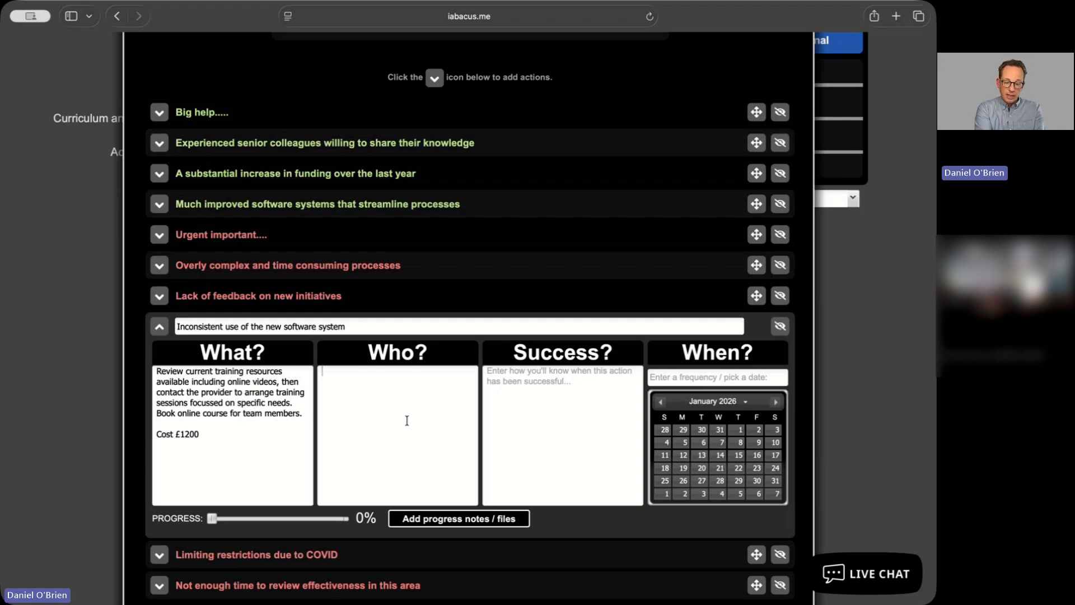
{"action": "type", "text": "C"}
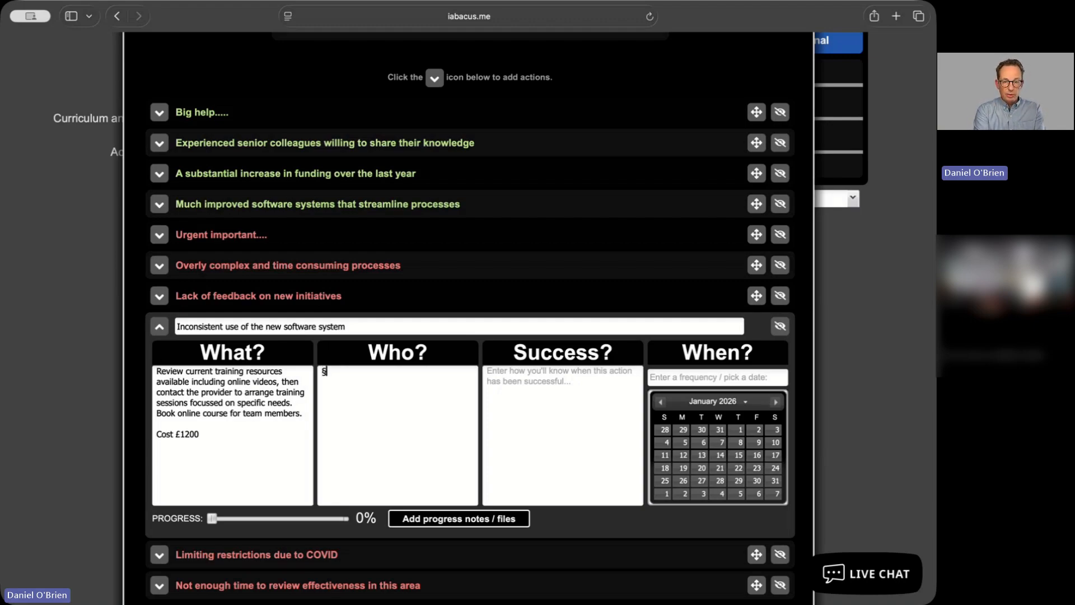
{"action": "type", "text": "entral Team, N. Robinson, (Finance)"}
Enter the success criterion 'Competent (and confident) use of Tech2.net to support development activity.' and set progress to 10%
{"action": "left_click", "coordinate": [541, 406]}
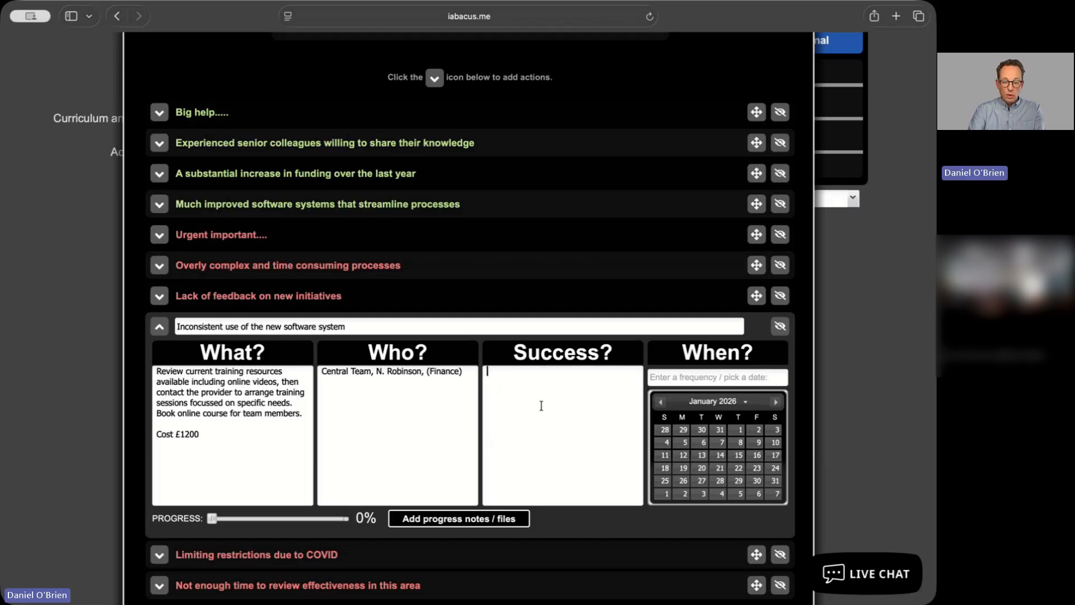
{"action": "type", "text": "Competent (and confident) use of Tech2.net to support development activity."}
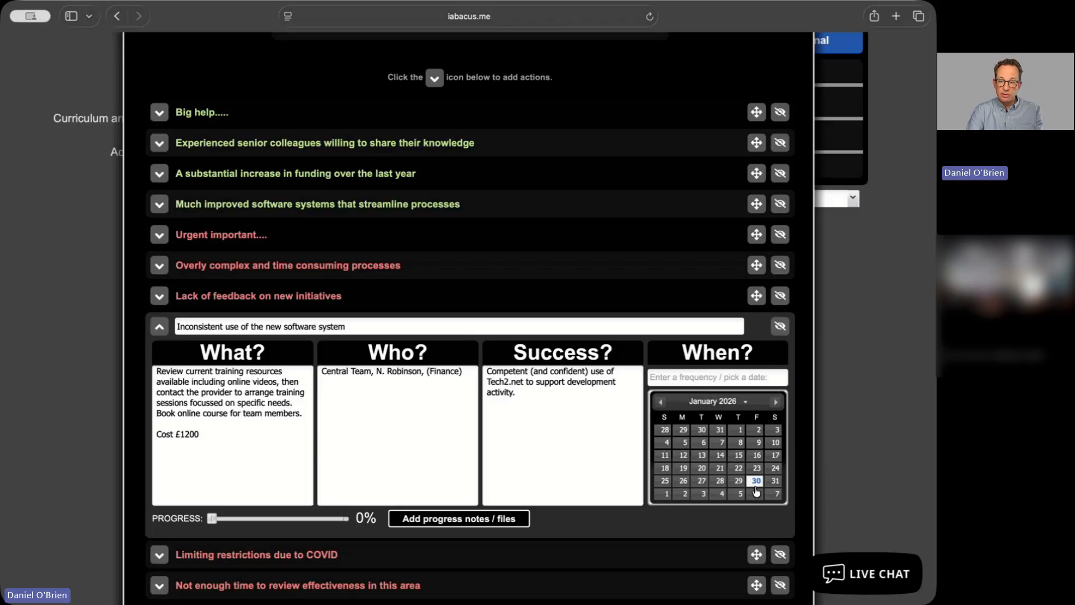
{"action": "left_click_drag", "start_coordinate": [213, 519], "coordinate": [227, 525]}
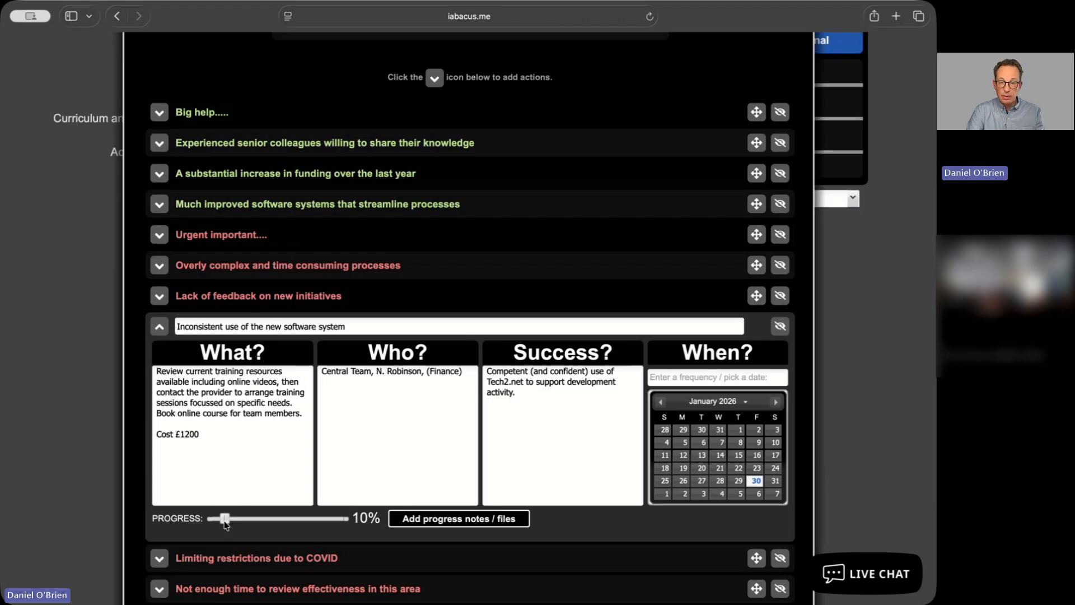
Open progress notes and write 'Saturday, January 3, 2026 - We've contacted the training provider and arranged an initial consultation.'
{"action": "left_click", "coordinate": [413, 520]}
{"action": "left_click", "coordinate": [333, 456]}
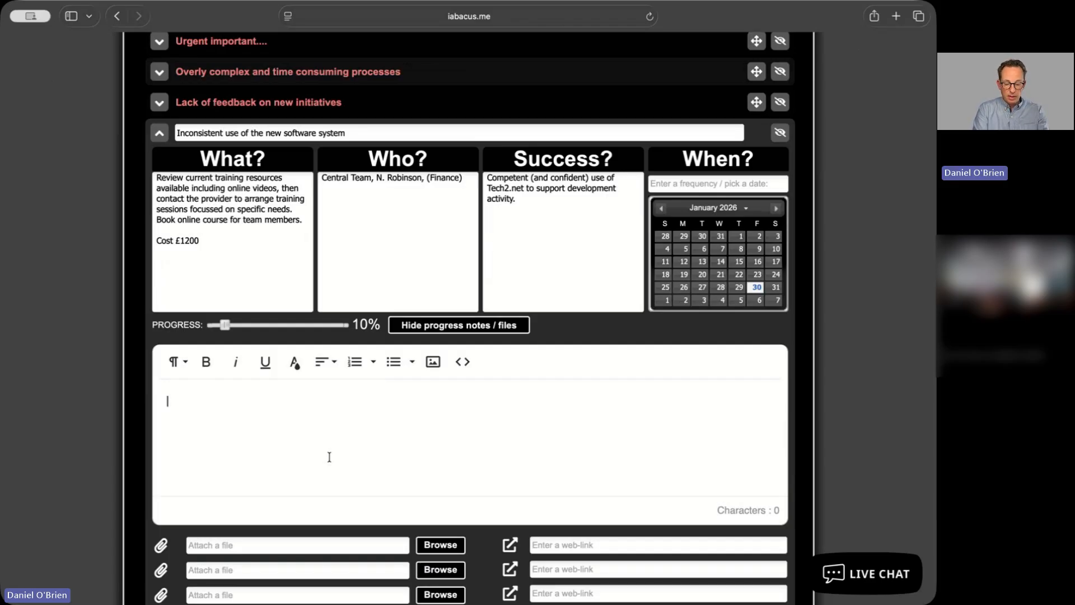
{"action": "type", "text": "Saturday, January 3, 2026 - We've contacted the training provider and arranged an initial consultation."}
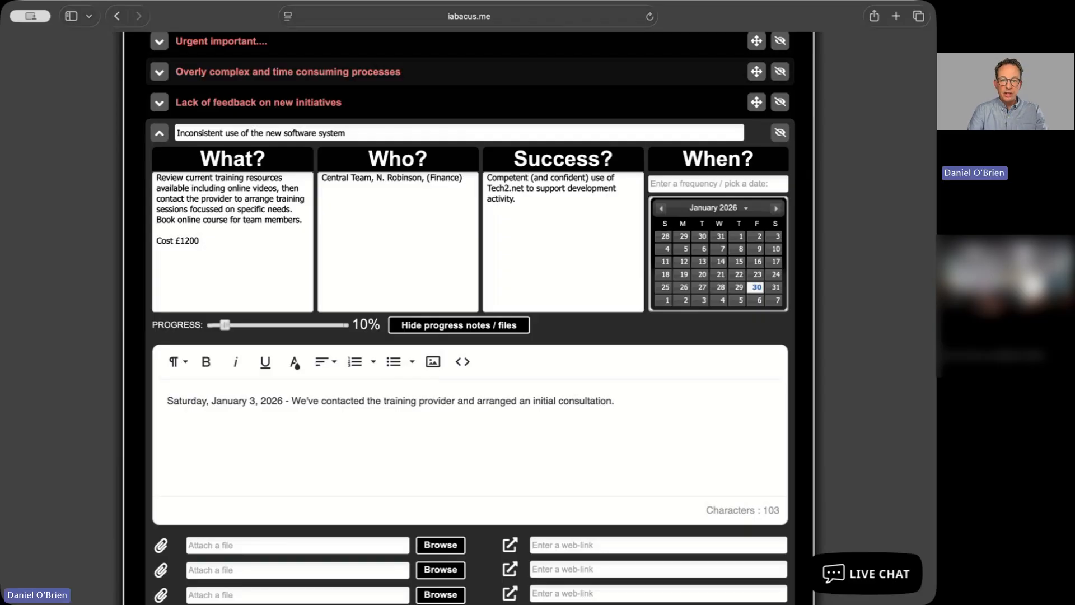
Collapse the action details for 'Inconsistent use of the new software system'
{"action": "scroll", "coordinate": [344, 440], "scroll_direction": "up", "scroll_amount": 5}
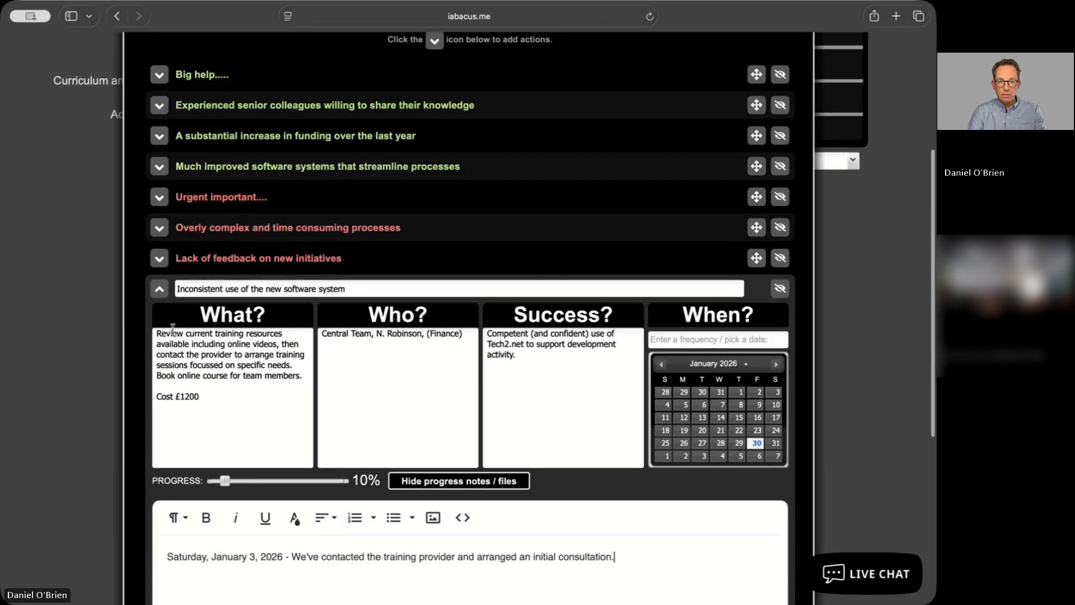
{"action": "left_click", "coordinate": [159, 287]}
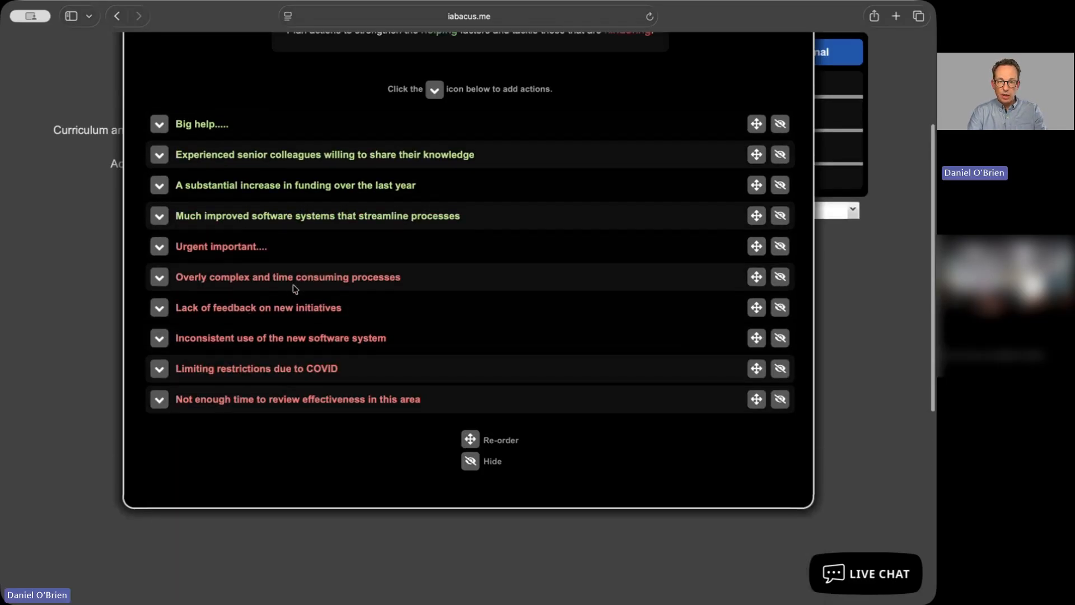
{"action": "scroll", "coordinate": [294, 235], "scroll_direction": "up", "scroll_amount": 1}
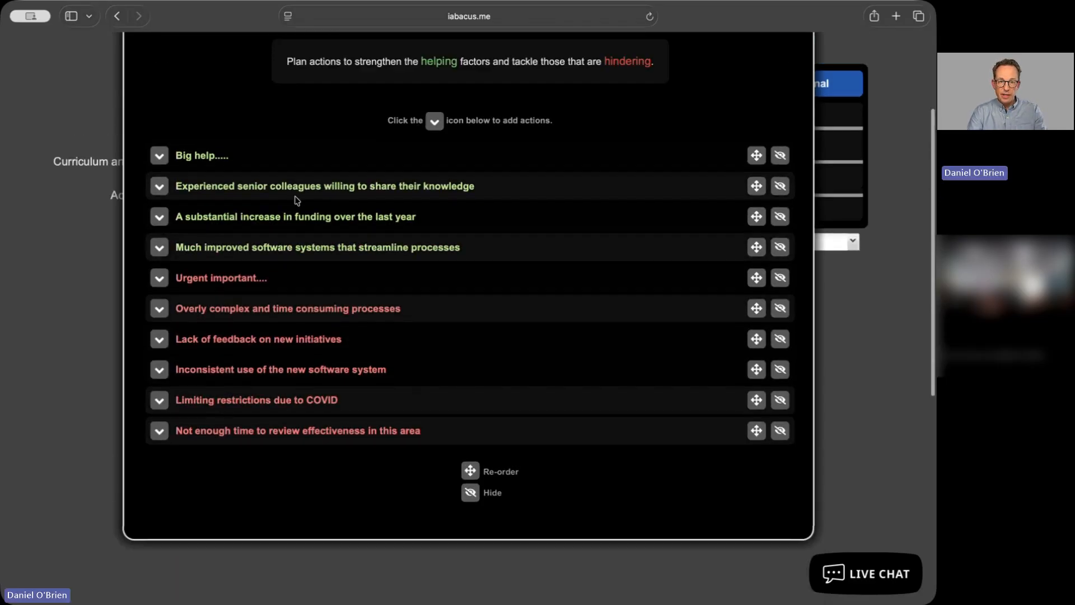
{"action": "left_click", "coordinate": [157, 371]}
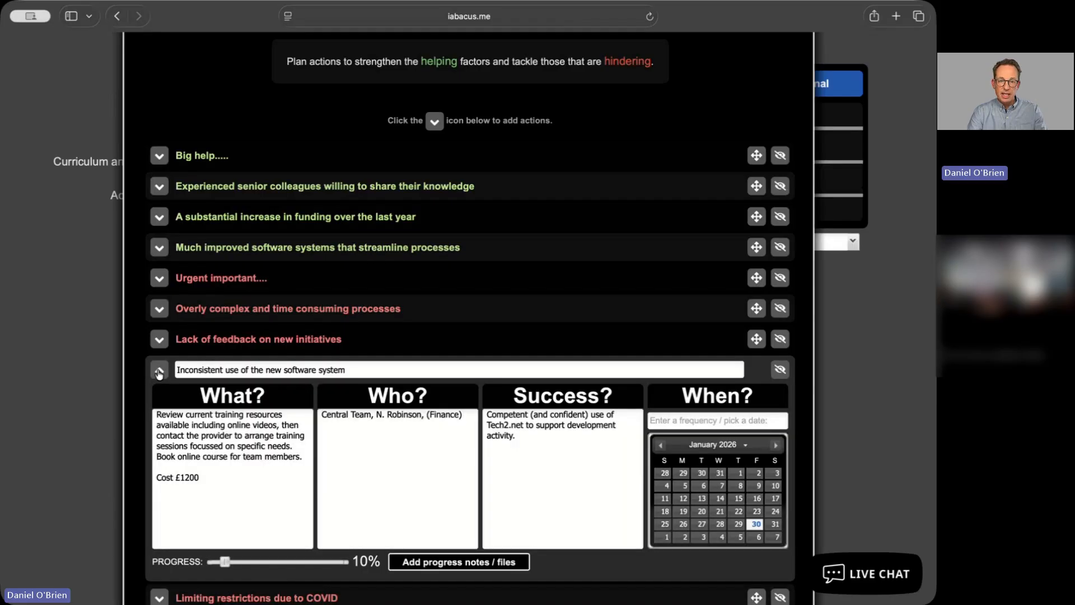
{"action": "left_click", "coordinate": [159, 371]}
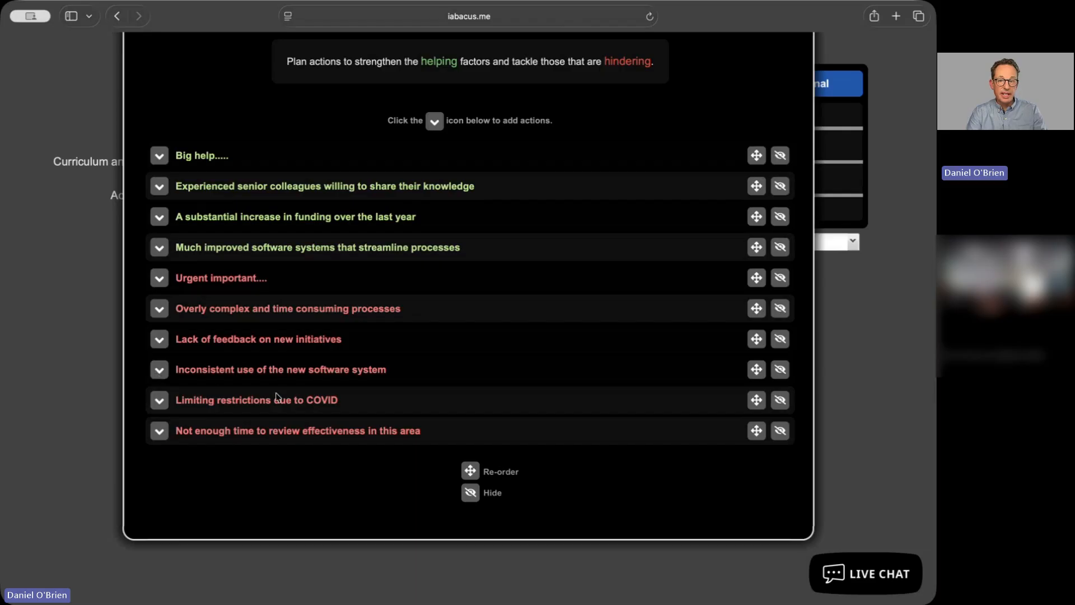
{"action": "scroll", "coordinate": [277, 396], "scroll_direction": "up", "scroll_amount": 3}
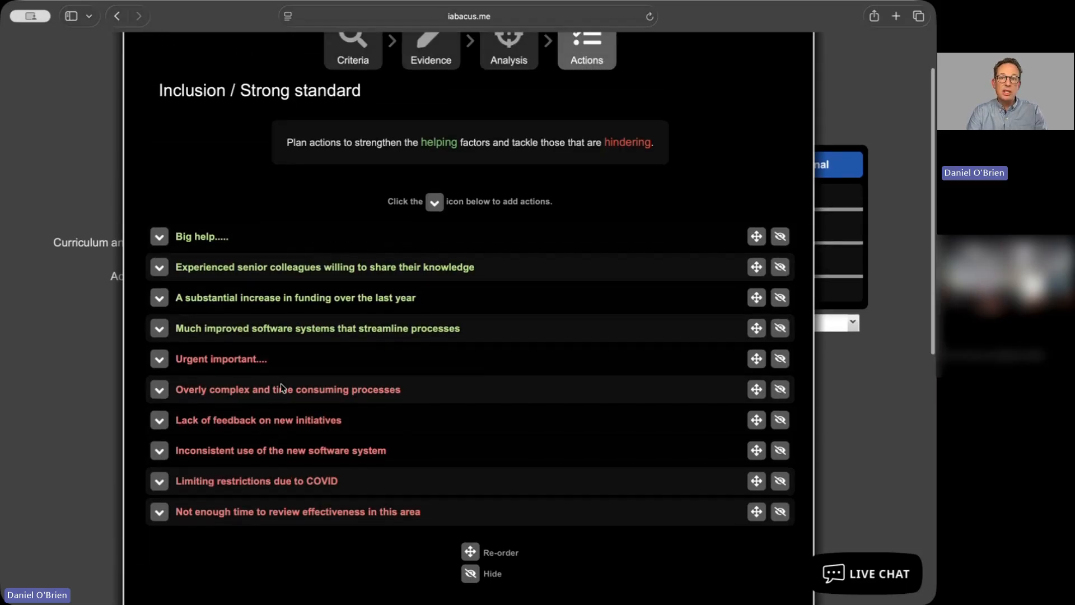
{"action": "scroll", "coordinate": [504, 63], "scroll_direction": "up", "scroll_amount": 1}
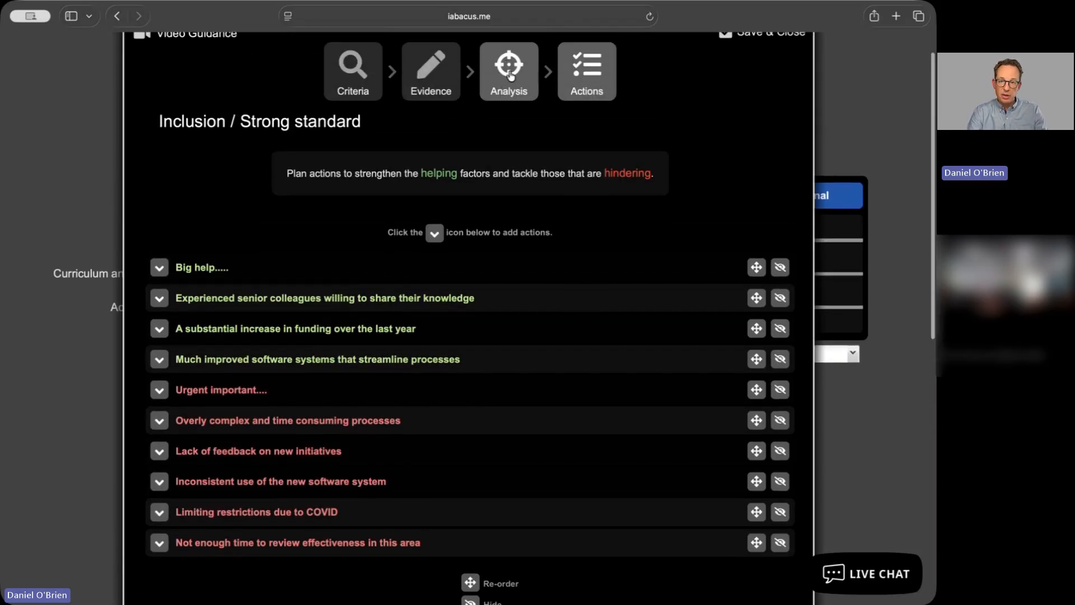
Review the Analysis factors and return to the Actions list
{"action": "left_click", "coordinate": [511, 75]}
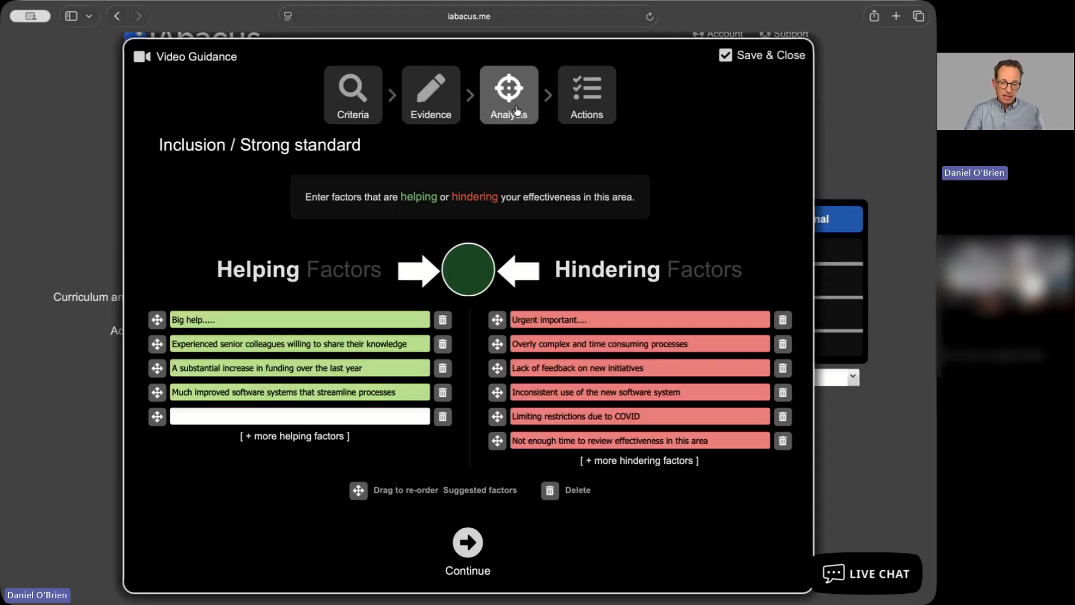
{"action": "left_click", "coordinate": [577, 107]}
{"action": "scroll", "coordinate": [662, 206], "scroll_direction": "down", "scroll_amount": 1}
{"action": "scroll", "coordinate": [662, 206], "scroll_direction": "down", "scroll_amount": 1}
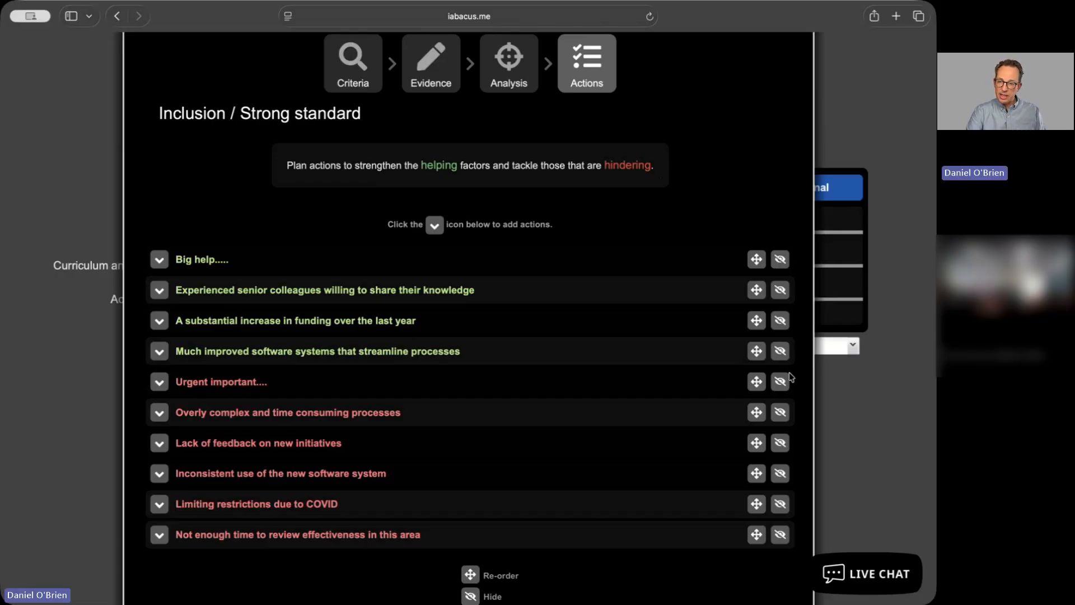
Hide 'Big help.....' and 'A substantial increase in funding over the last year' from the action list
{"action": "left_click", "coordinate": [780, 259]}
{"action": "left_click", "coordinate": [779, 290]}
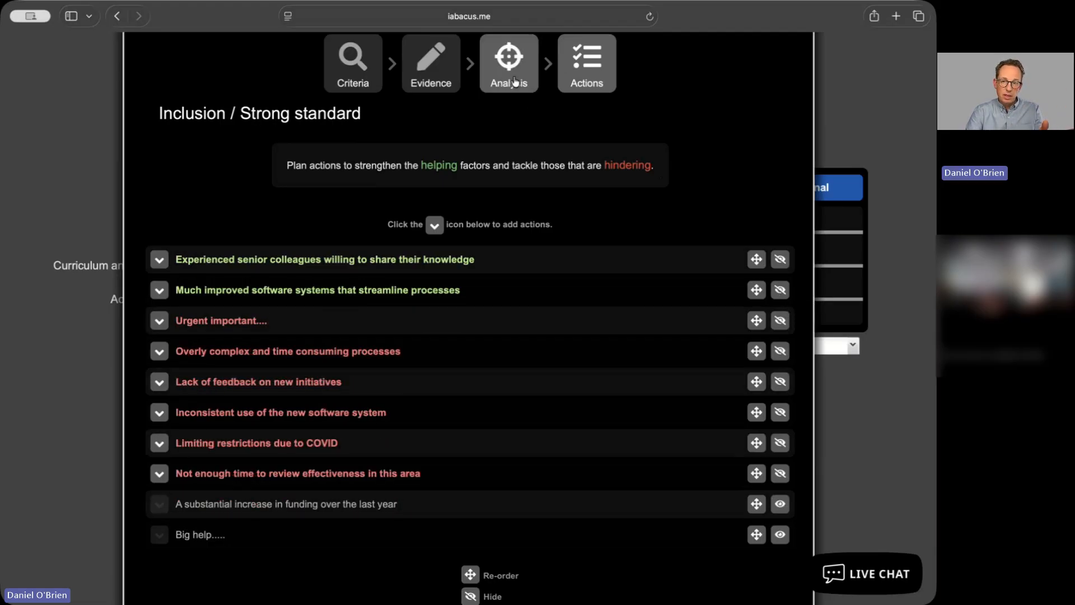
{"action": "scroll", "coordinate": [834, 417], "scroll_direction": "down", "scroll_amount": 1}
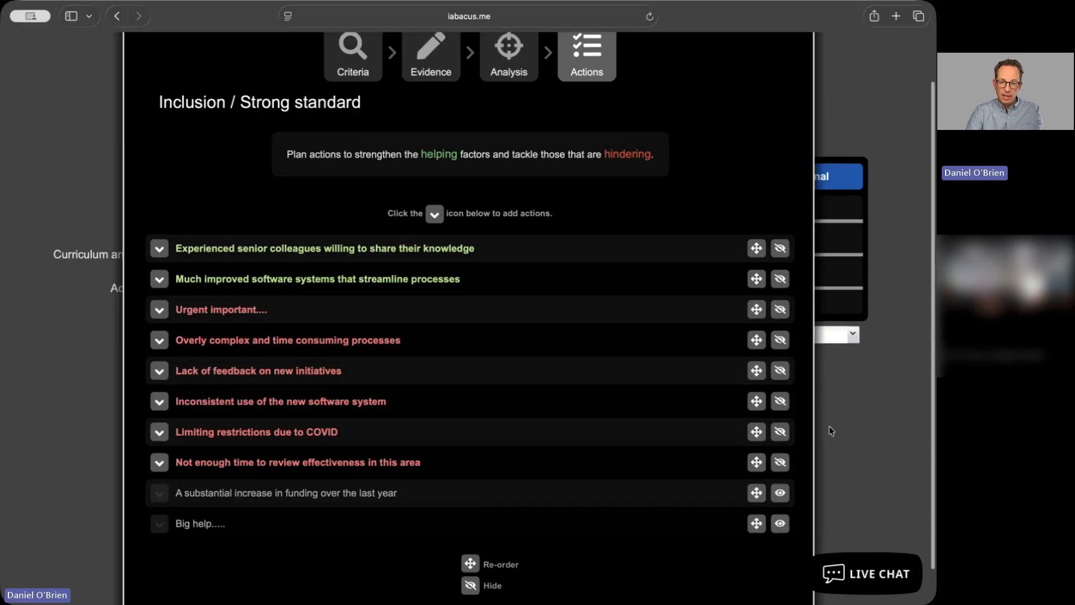
Hide 'Lack of feedback on new initiatives', 'Urgent important....' and 'Experienced senior colleagues willing to share their knowledge' from the action list
{"action": "left_click", "coordinate": [779, 370]}
{"action": "left_click", "coordinate": [780, 310]}
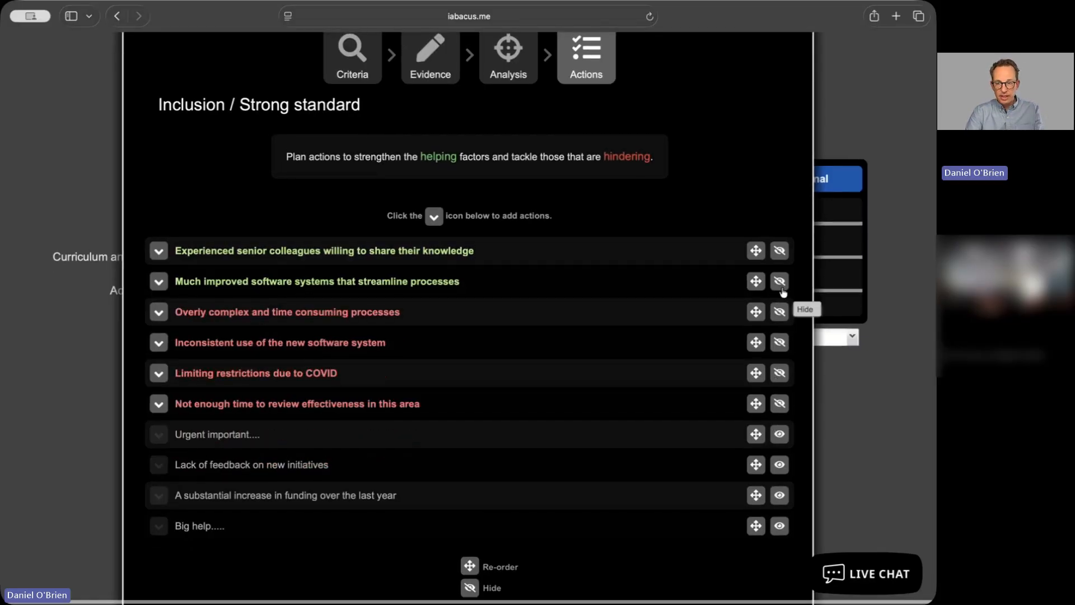
{"action": "left_click", "coordinate": [779, 255]}
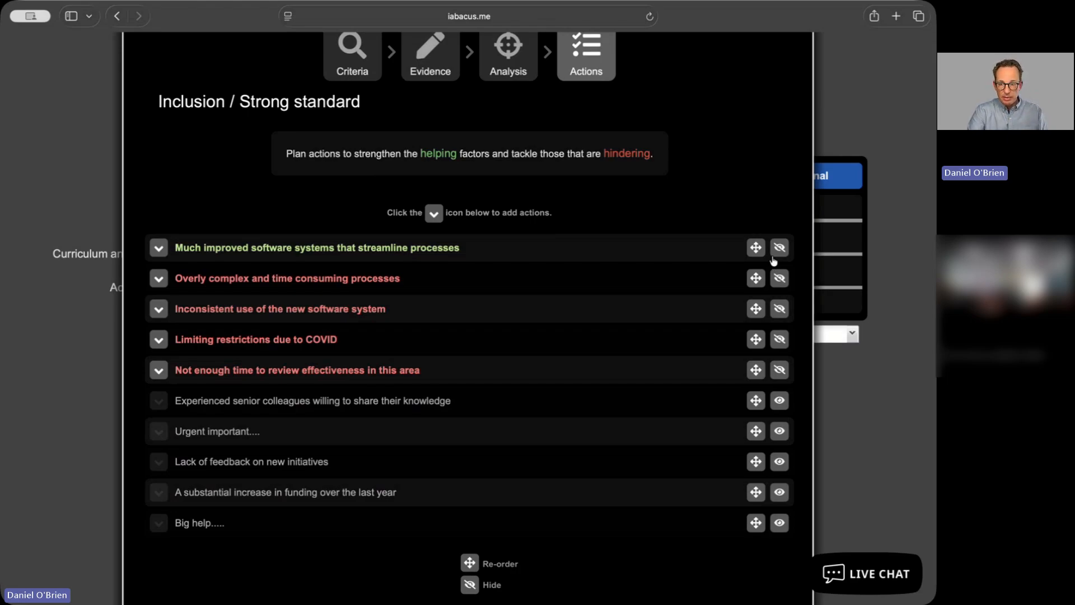
Hide 'Overly complex and time consuming processes' and 'Not enough time to review effectiveness in this area' from the action list and save the judgement
{"action": "left_click", "coordinate": [780, 278]}
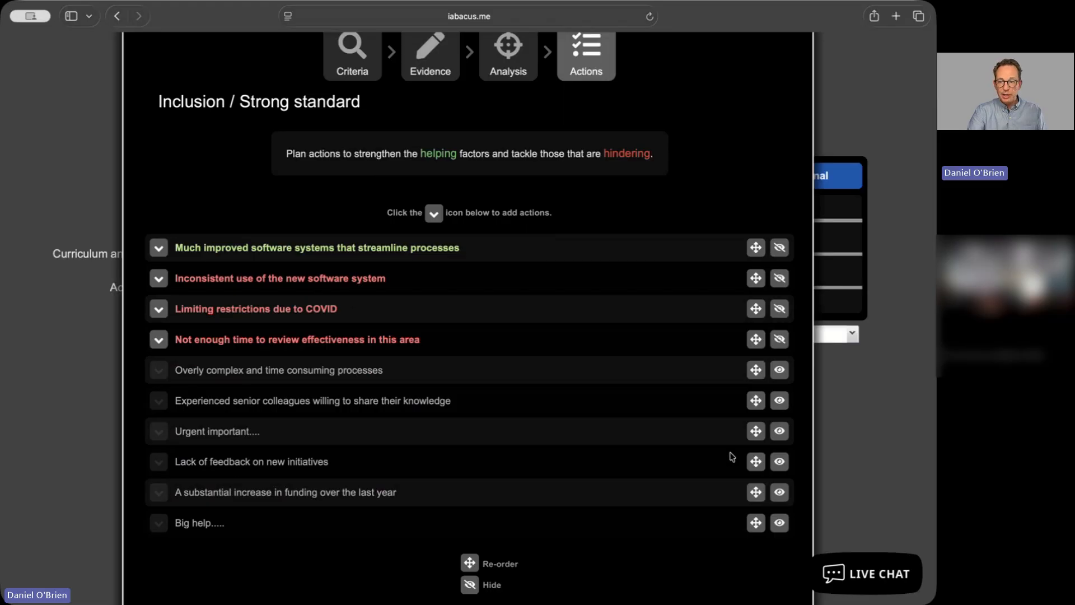
{"action": "left_click", "coordinate": [779, 432]}
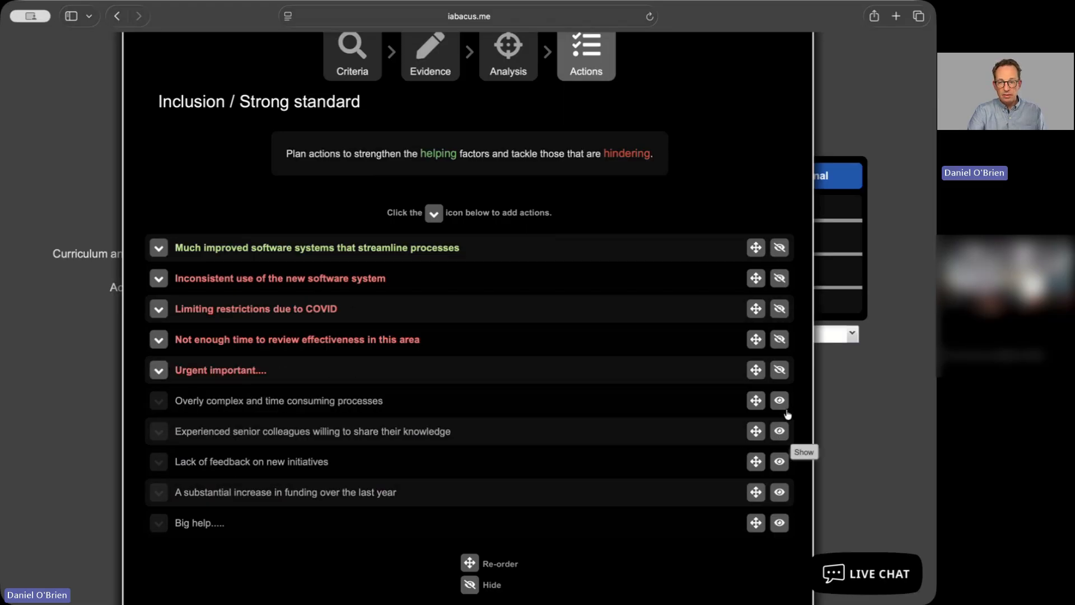
{"action": "left_click", "coordinate": [780, 369]}
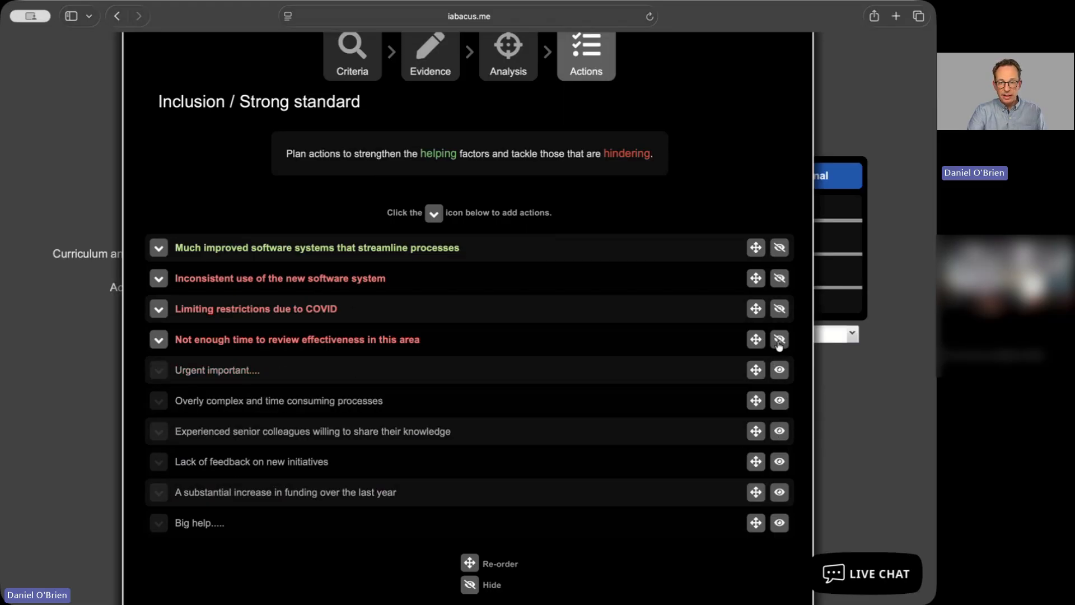
{"action": "left_click", "coordinate": [778, 340]}
{"action": "scroll", "coordinate": [747, 336], "scroll_direction": "up", "scroll_amount": 2}
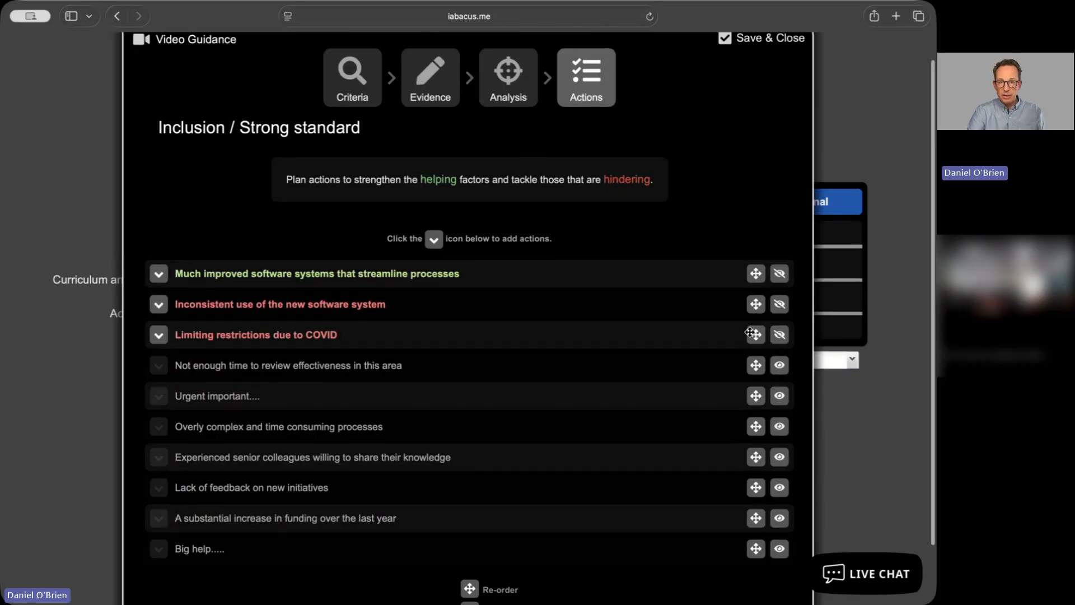
{"action": "left_click", "coordinate": [748, 70]}
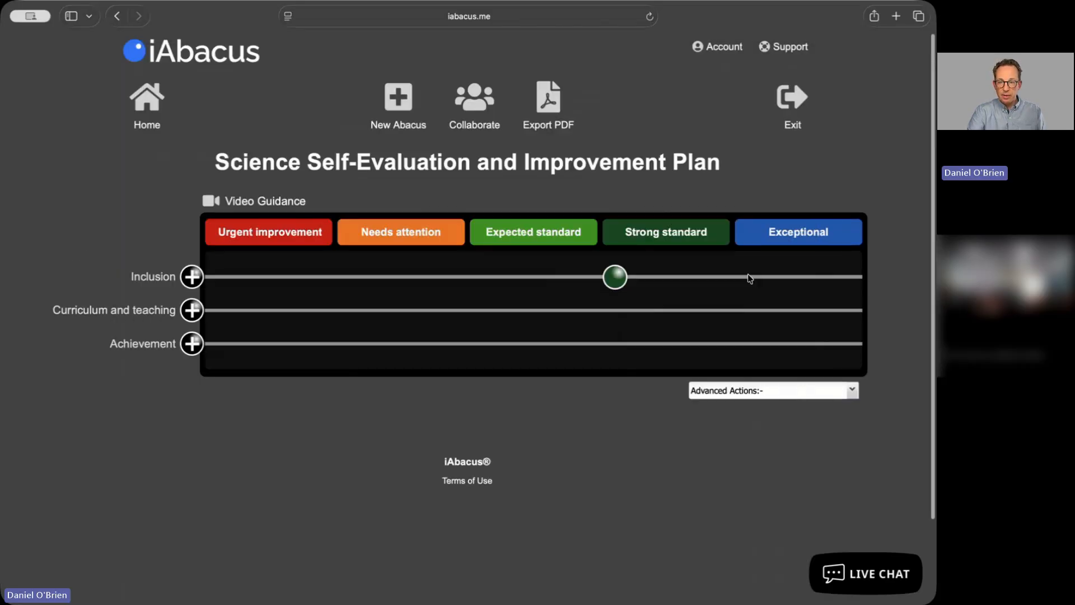
Place beads grading Curriculum and teaching as Exceptional and Achievement as Strong standard on the abacus
{"action": "left_click", "coordinate": [192, 309]}
{"action": "left_click_drag", "start_coordinate": [211, 310], "coordinate": [796, 315]}
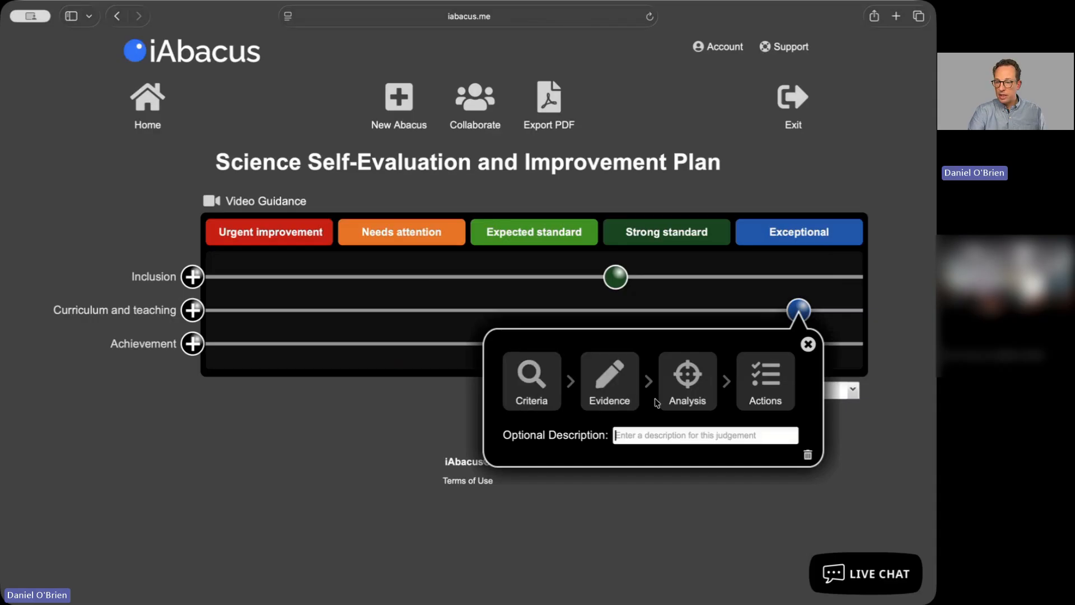
{"action": "left_click", "coordinate": [808, 344]}
{"action": "left_click_drag", "start_coordinate": [197, 347], "coordinate": [641, 361]}
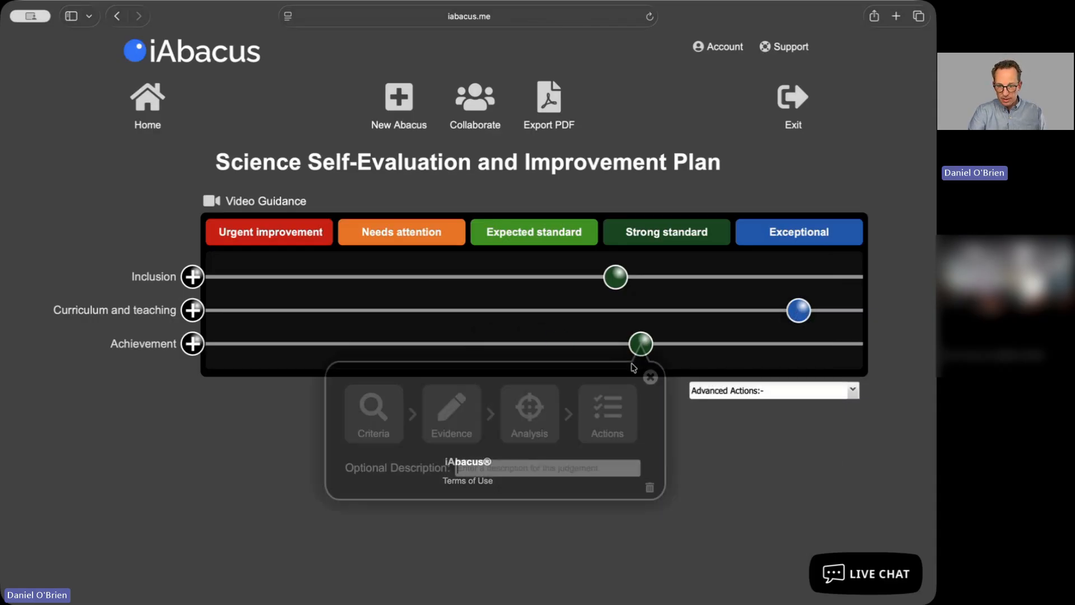
{"action": "left_click", "coordinate": [650, 377]}
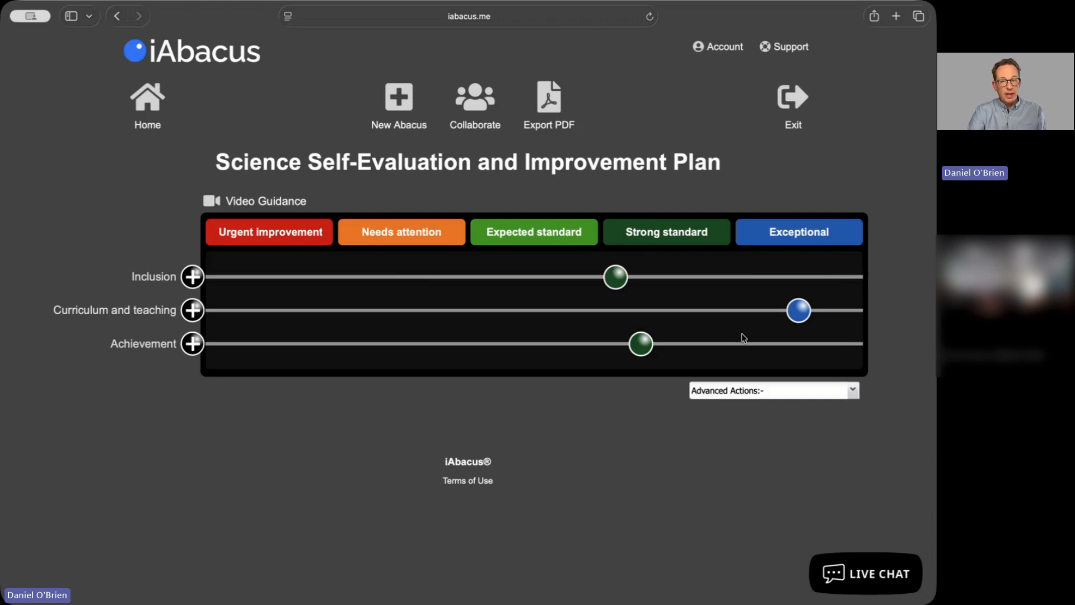
Export the abacus as a PDF titled 'Science Self-Evaluation and Improvement Plan' and open the downloaded file
{"action": "left_click", "coordinate": [541, 115]}
{"action": "left_click", "coordinate": [468, 286]}
{"action": "left_click", "coordinate": [492, 277]}
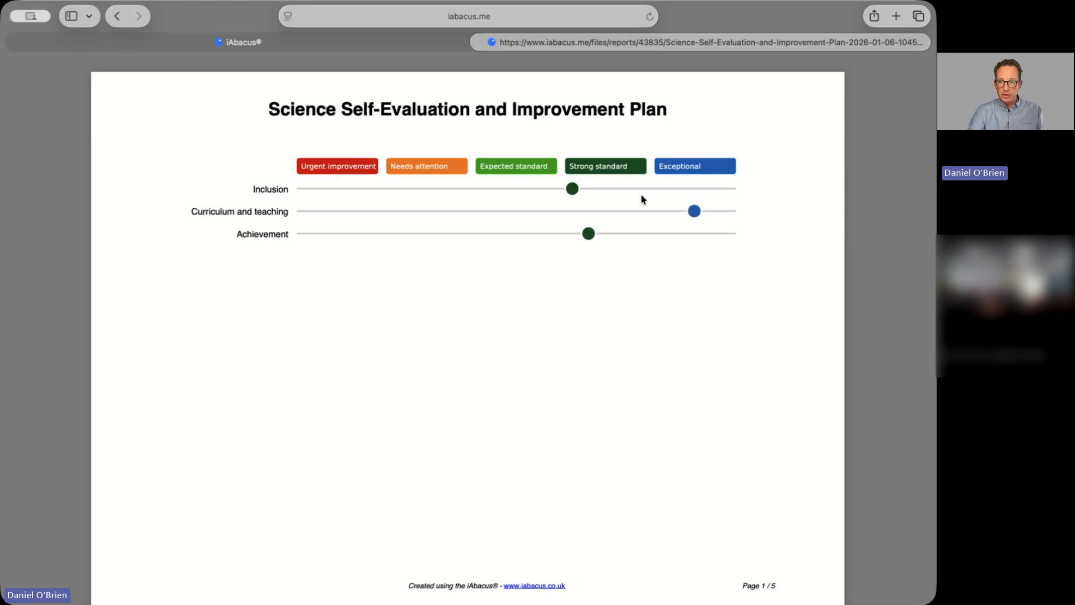
Review the exported PDF's grading overview, evidence, factors and actions table, then return to the abacus tab
{"action": "left_click", "coordinate": [575, 192]}
{"action": "scroll", "coordinate": [613, 269], "scroll_direction": "down", "scroll_amount": 2}
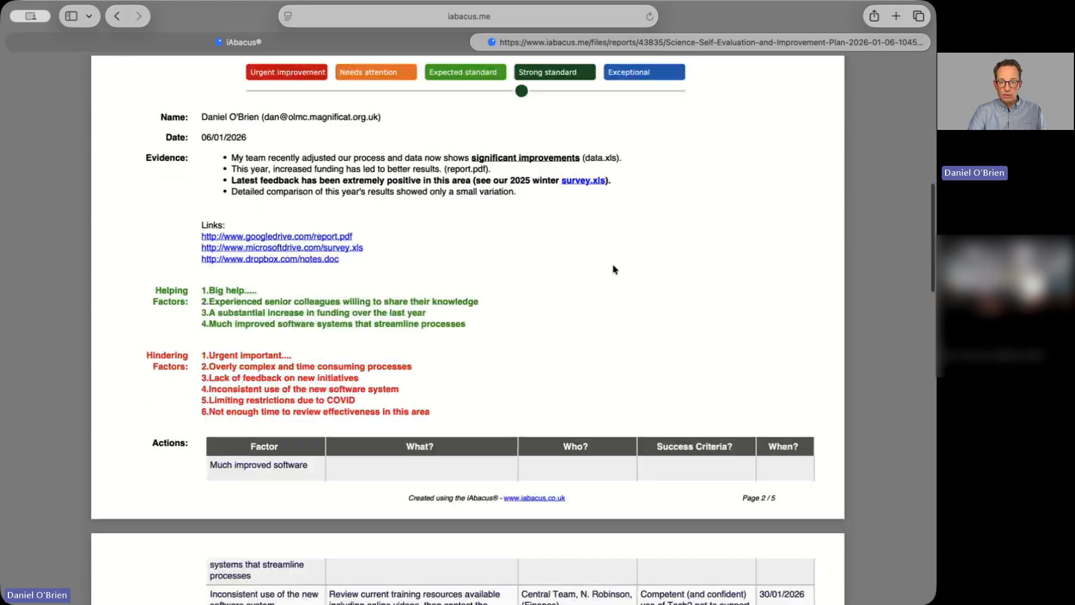
{"action": "scroll", "coordinate": [613, 269], "scroll_direction": "up", "scroll_amount": 1}
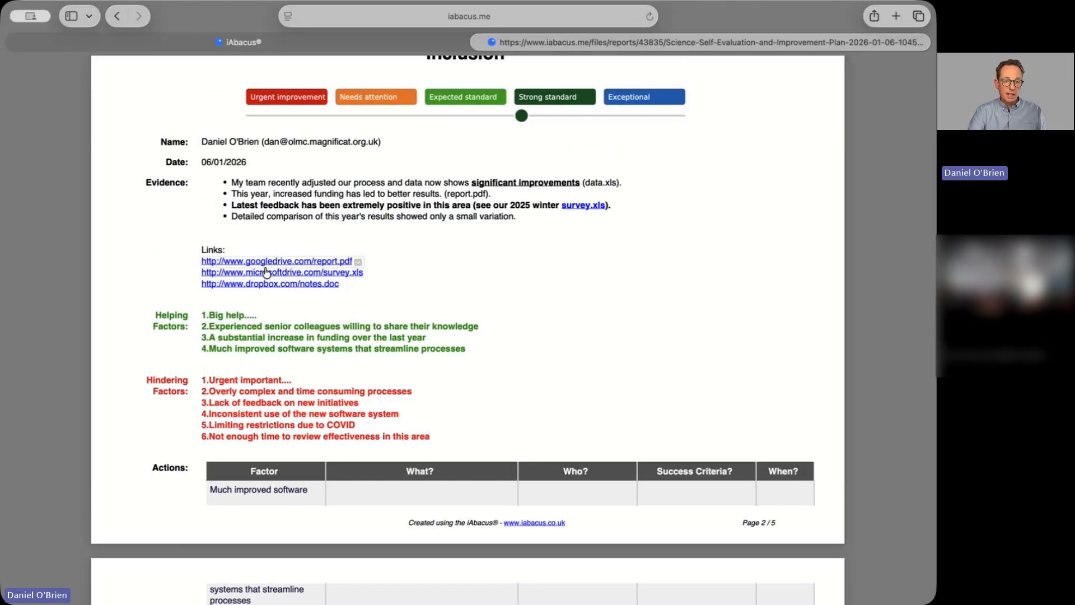
{"action": "scroll", "coordinate": [333, 280], "scroll_direction": "down", "scroll_amount": 2}
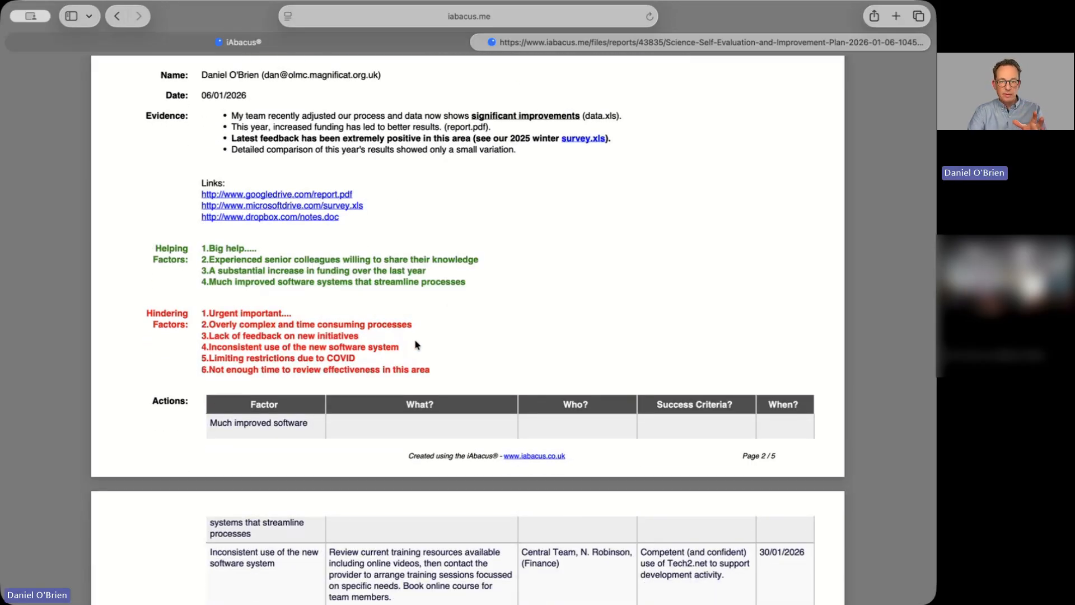
{"action": "scroll", "coordinate": [416, 344], "scroll_direction": "down", "scroll_amount": 3}
{"action": "scroll", "coordinate": [418, 344], "scroll_direction": "down", "scroll_amount": 1}
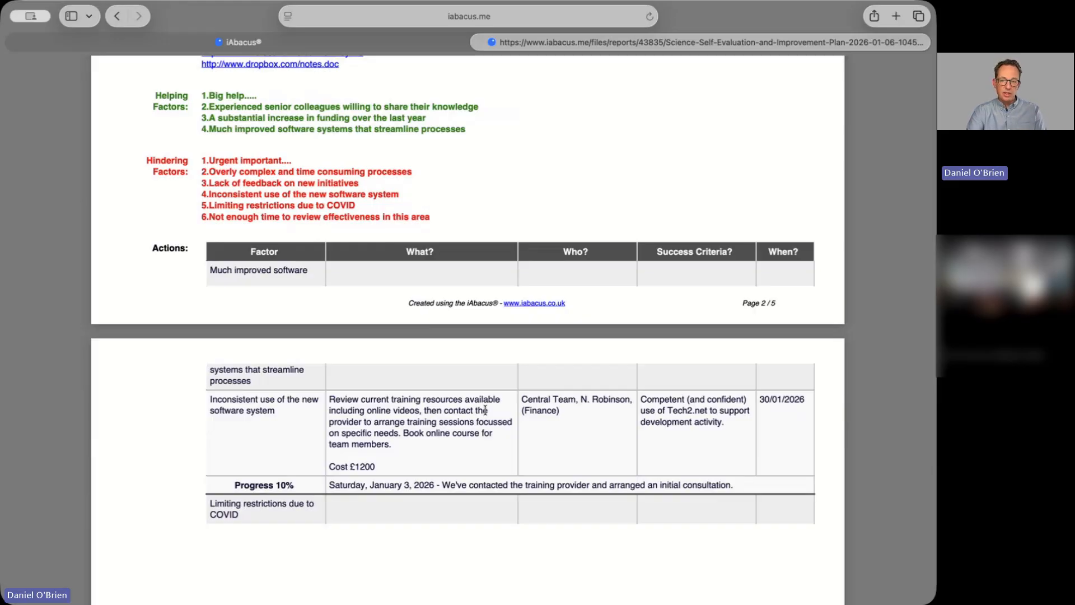
{"action": "scroll", "coordinate": [485, 411], "scroll_direction": "down", "scroll_amount": 5}
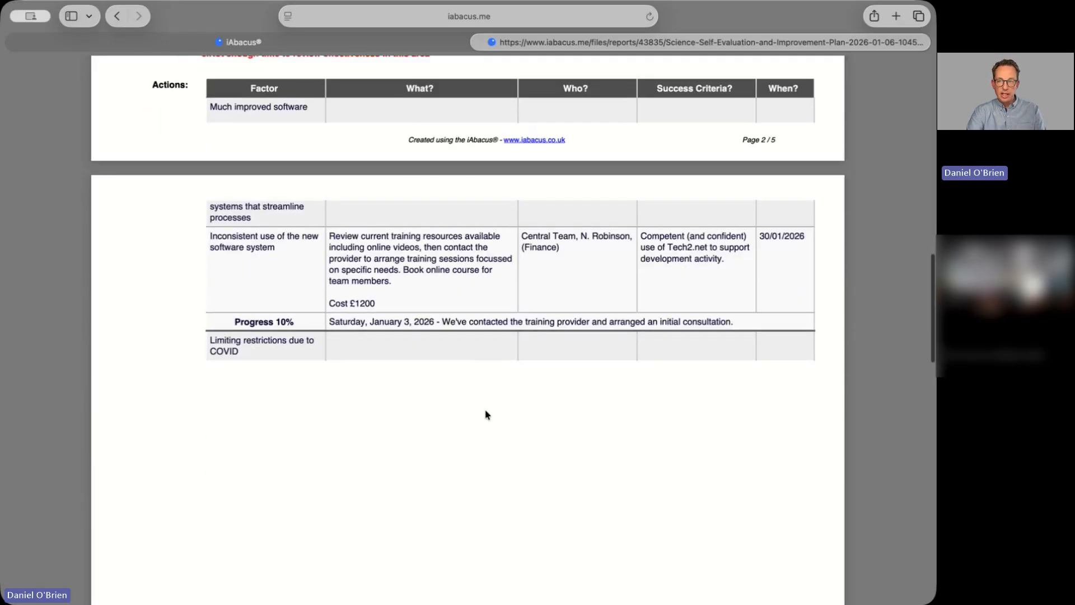
{"action": "scroll", "coordinate": [485, 414], "scroll_direction": "up", "scroll_amount": 15}
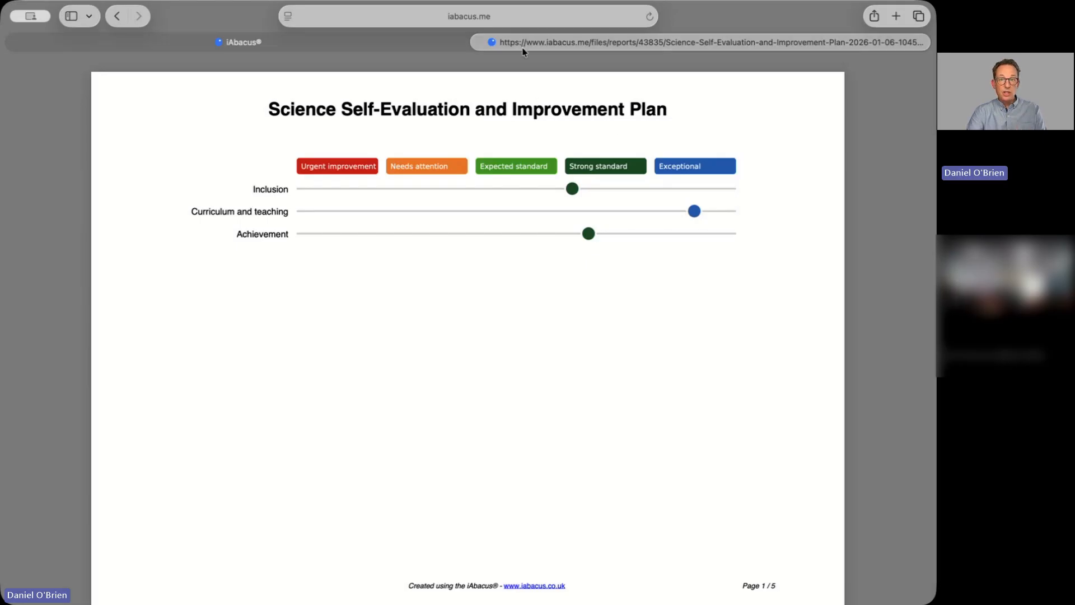
{"action": "left_click", "coordinate": [481, 42]}
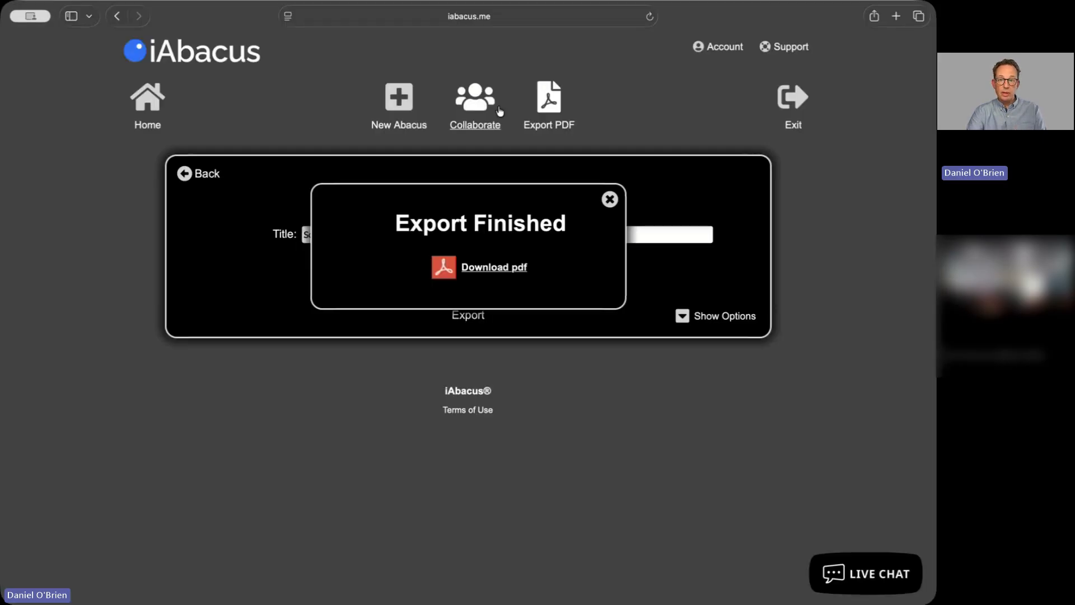
Leave the PDF export and open the Invite Collaborators form
{"action": "left_click", "coordinate": [607, 201]}
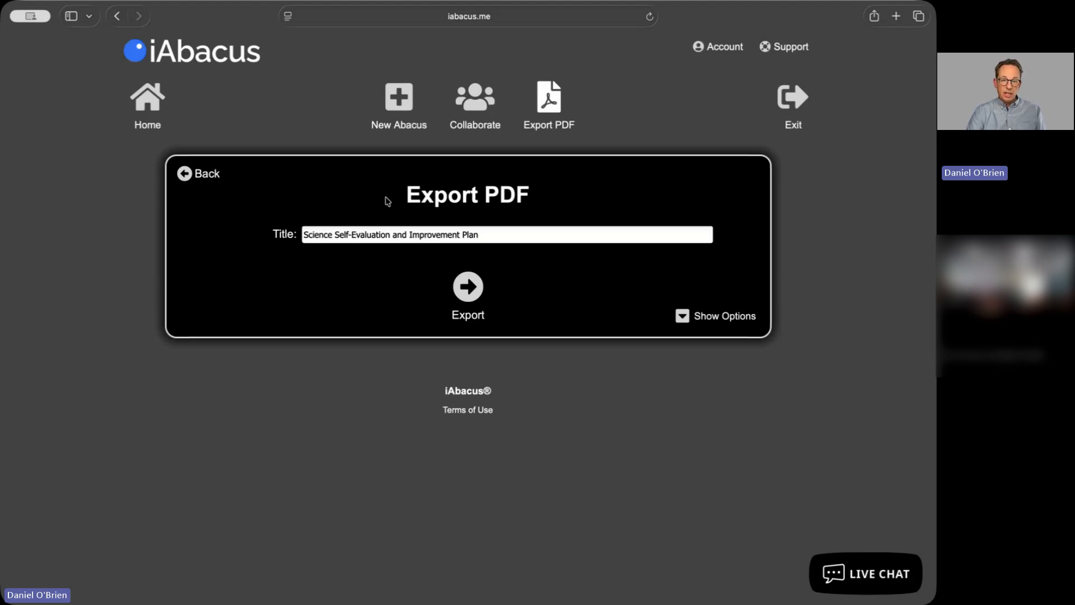
{"action": "left_click", "coordinate": [217, 178]}
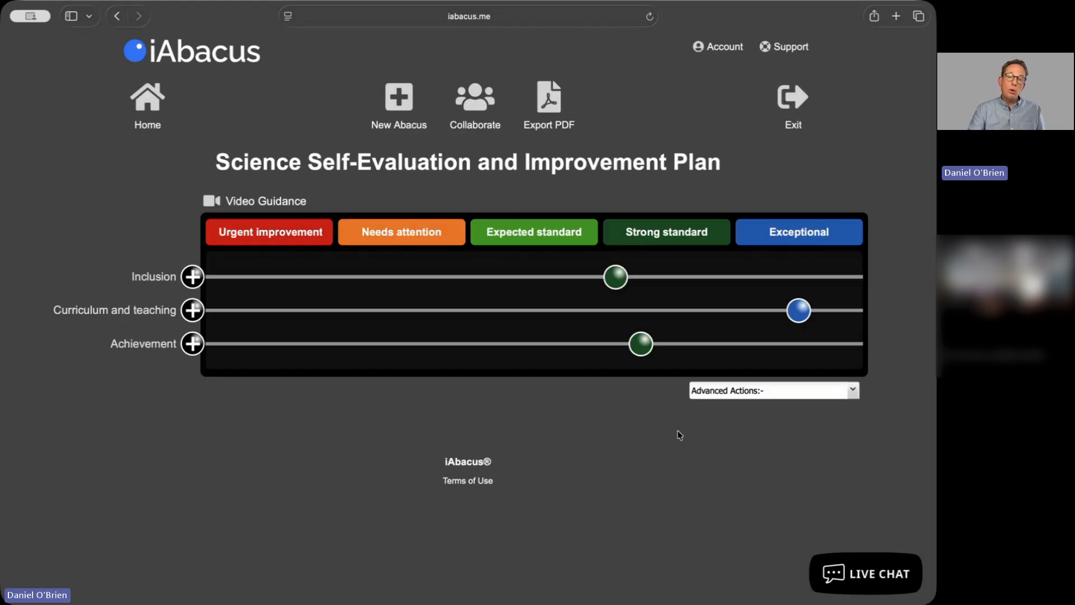
{"action": "left_click", "coordinate": [473, 116]}
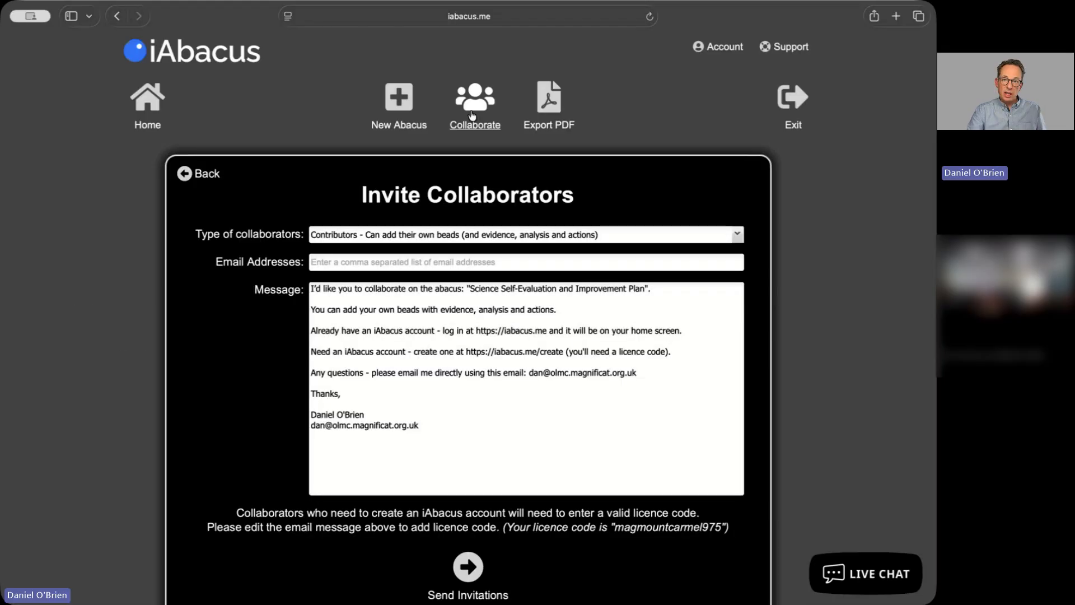
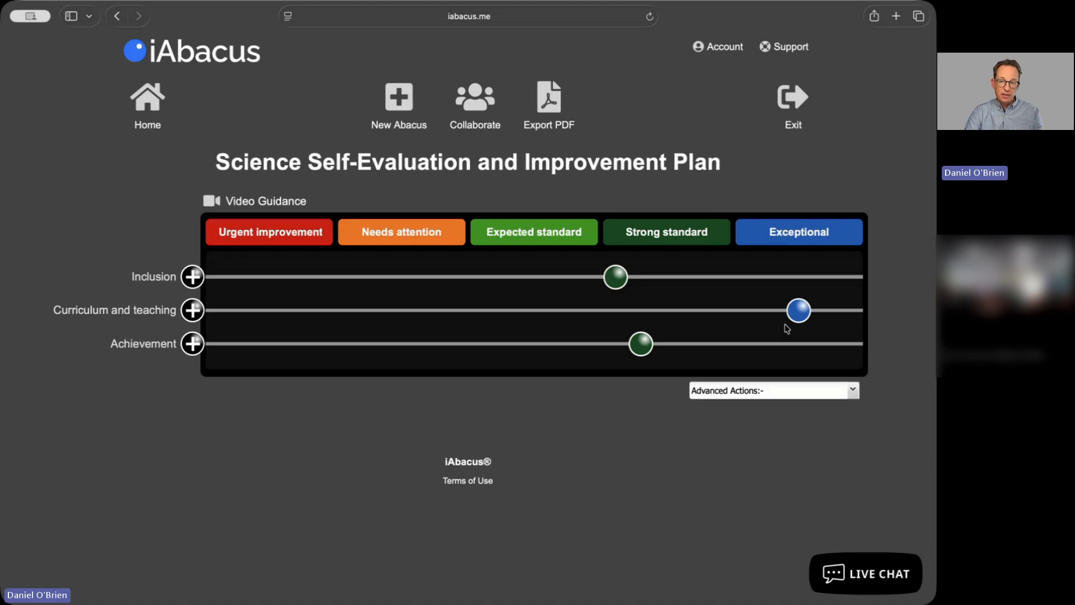
Move the Curriculum and teaching and Achievement beads to Expected standard on the abacus
{"action": "left_click_drag", "start_coordinate": [799, 311], "coordinate": [484, 323]}
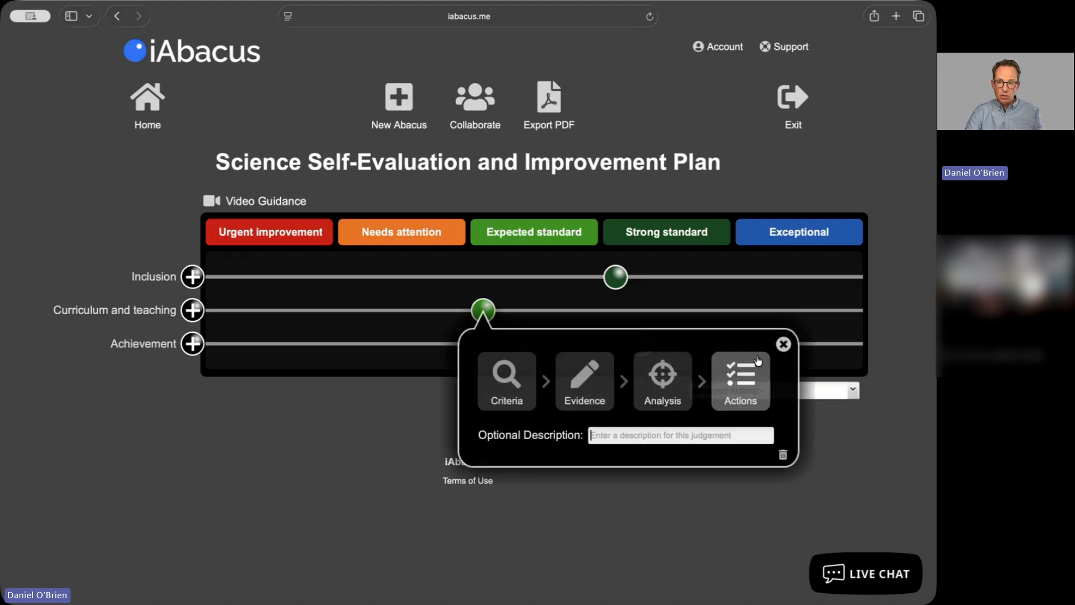
{"action": "left_click", "coordinate": [782, 346]}
{"action": "left_click_drag", "start_coordinate": [648, 351], "coordinate": [525, 367]}
{"action": "left_click", "coordinate": [809, 375]}
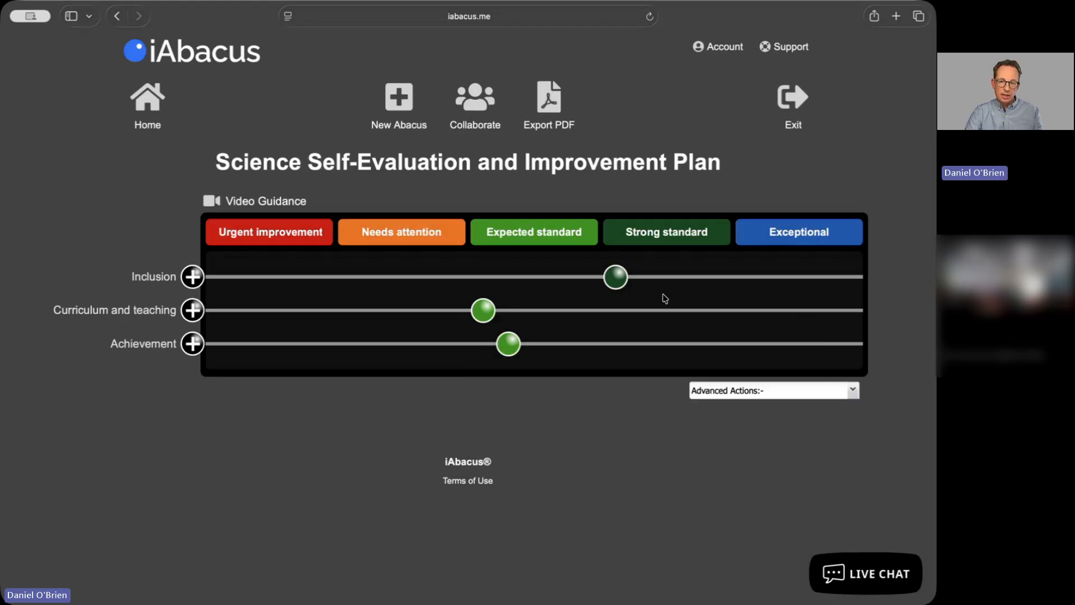
Regrade the Inclusion bead to Needs attention on the abacus
{"action": "left_click_drag", "start_coordinate": [625, 286], "coordinate": [470, 287]}
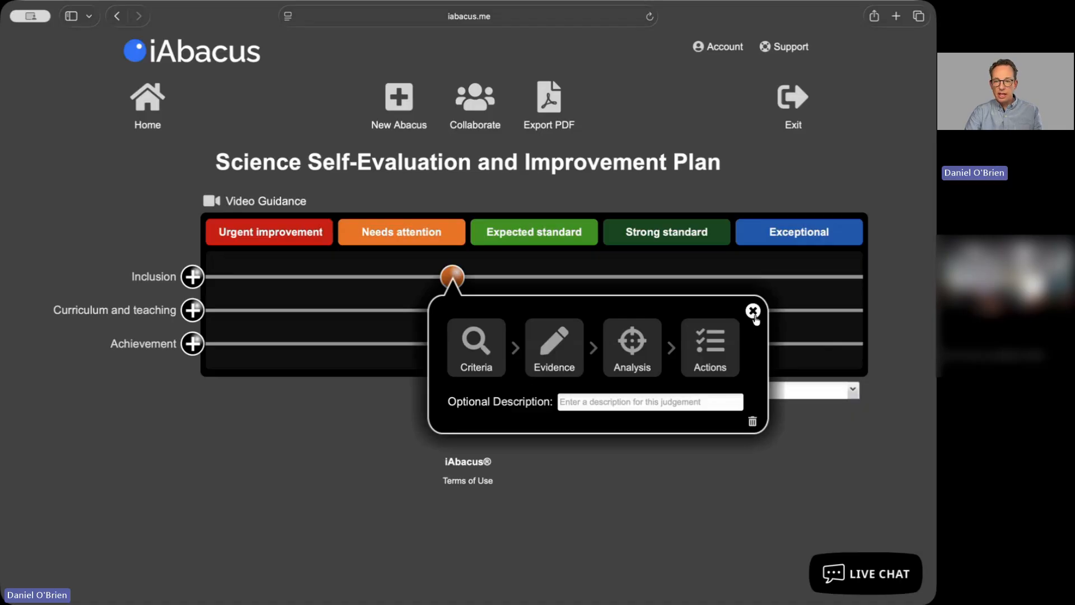
{"action": "left_click", "coordinate": [751, 309]}
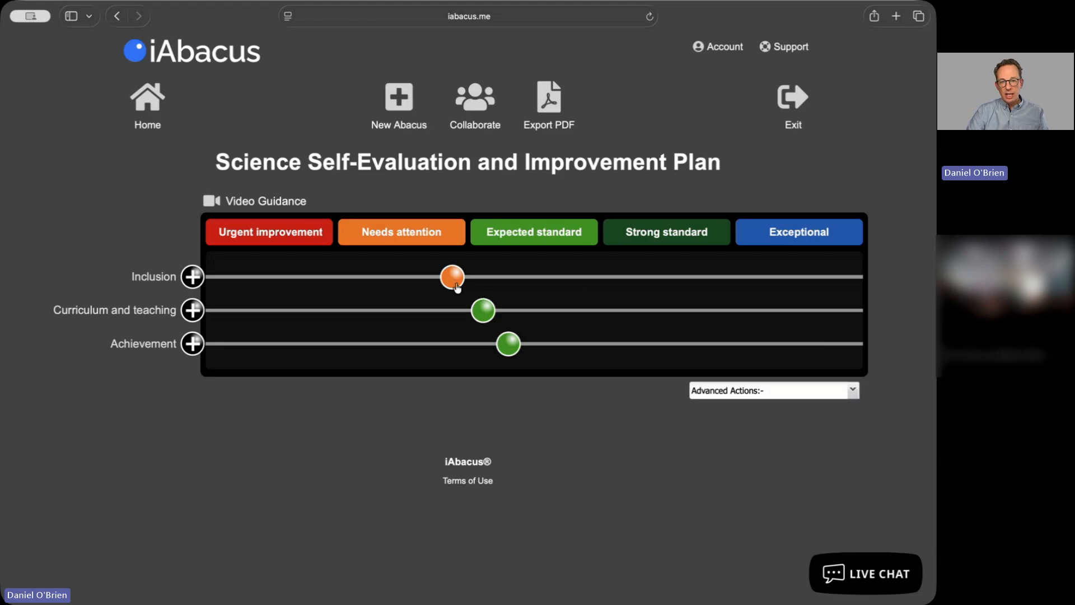
{"action": "left_click_drag", "start_coordinate": [456, 290], "coordinate": [524, 287]}
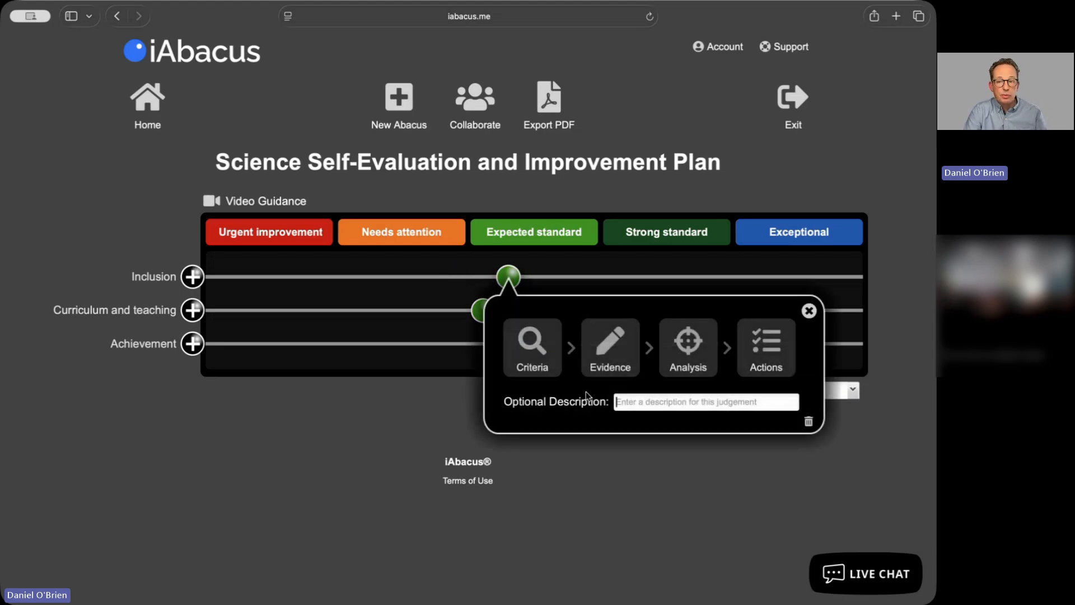
{"action": "left_click", "coordinate": [808, 312]}
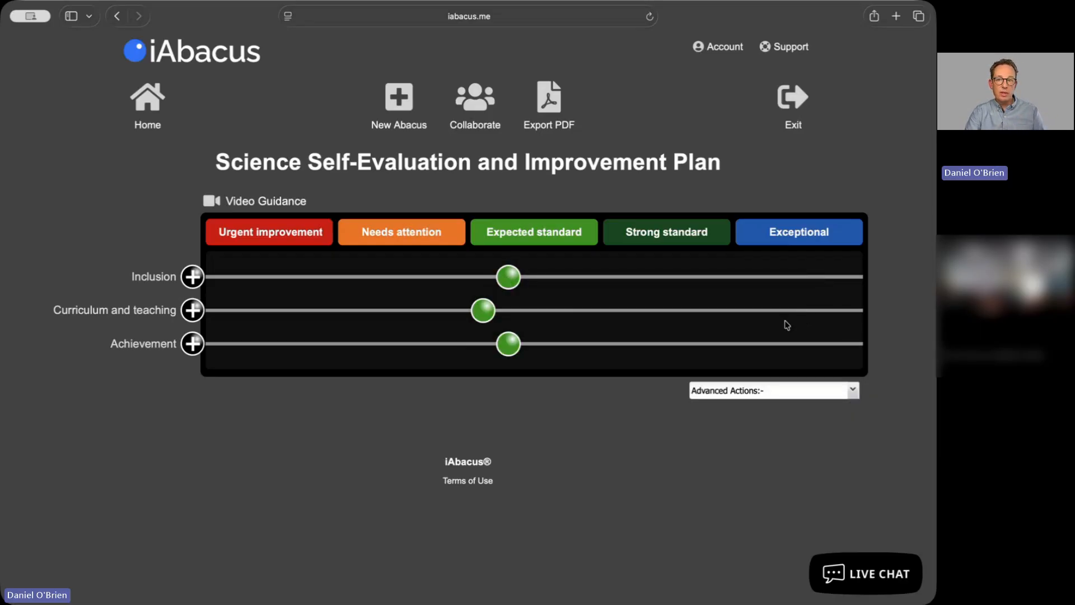
{"action": "left_click_drag", "start_coordinate": [515, 285], "coordinate": [459, 286]}
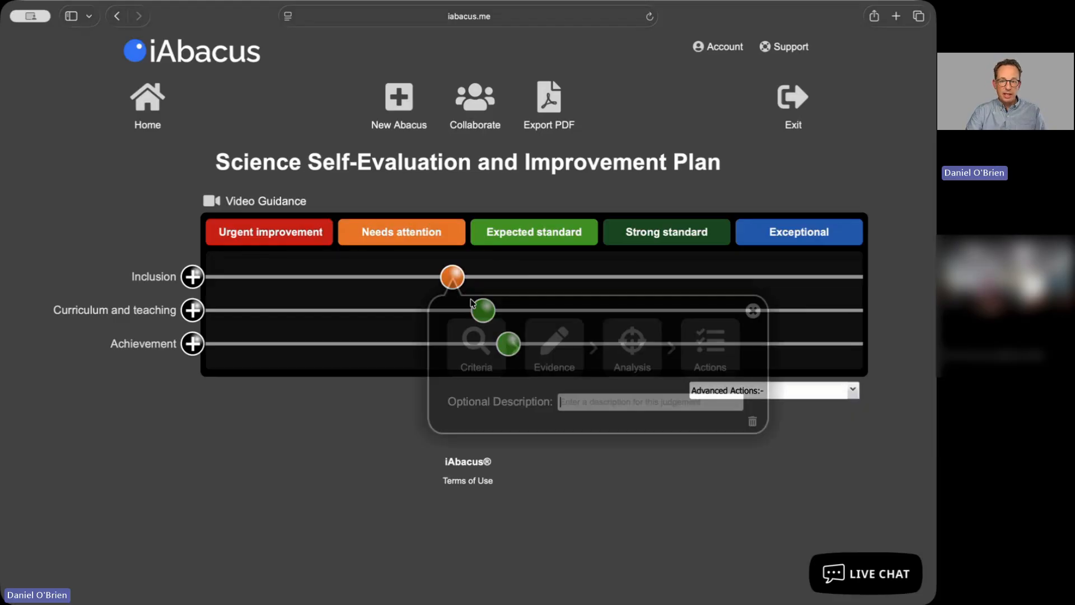
{"action": "left_click", "coordinate": [753, 312]}
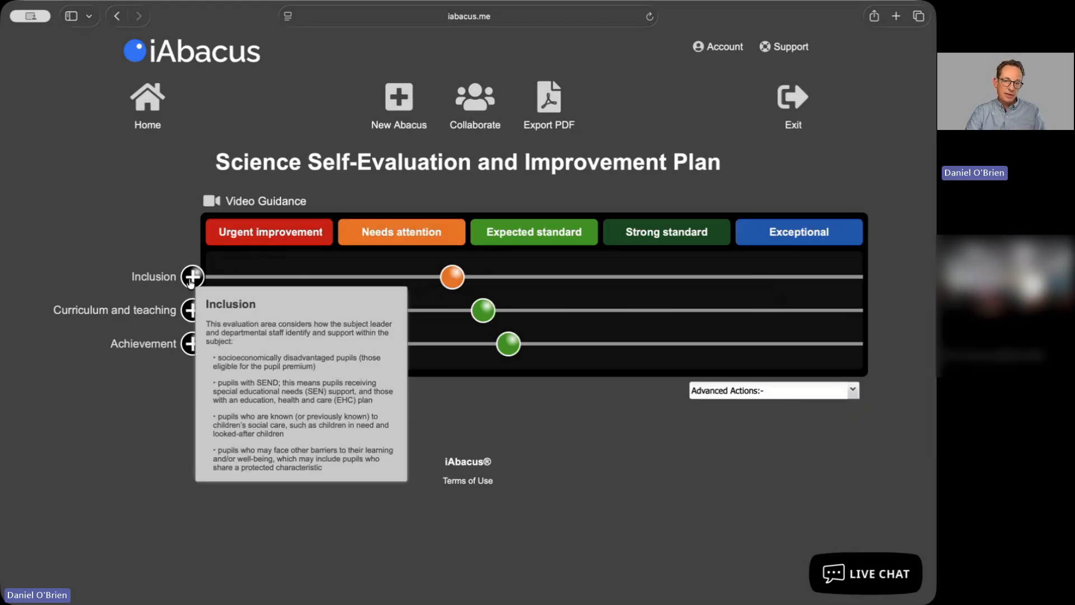
Add a new Inclusion judgement at Expected standard without copying the previous evidence, analysis and actions
{"action": "left_click_drag", "start_coordinate": [186, 276], "coordinate": [567, 287]}
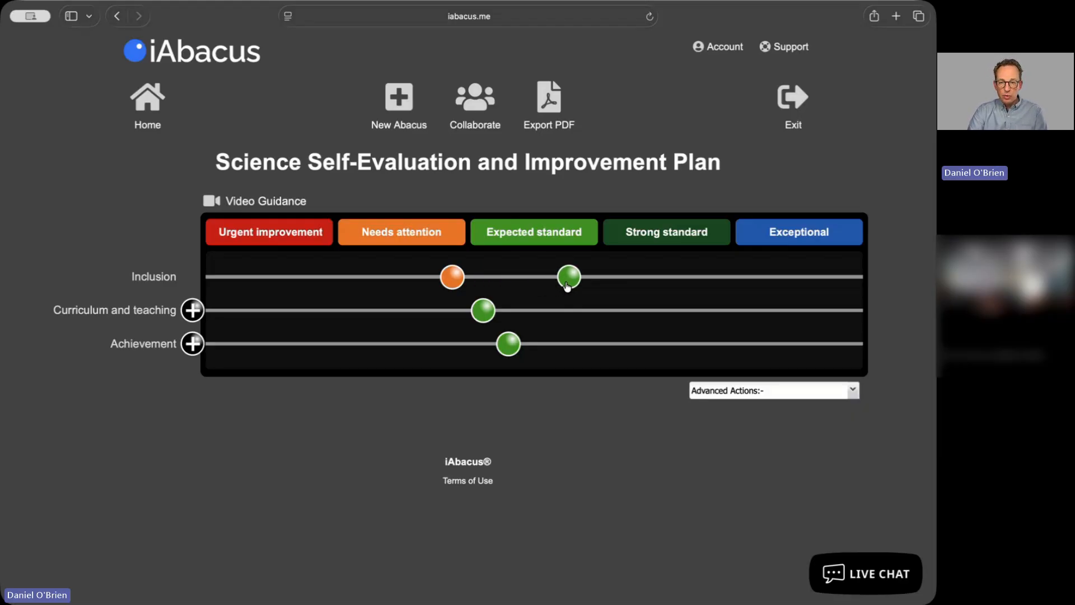
{"action": "left_click_drag", "start_coordinate": [567, 287], "coordinate": [567, 285]}
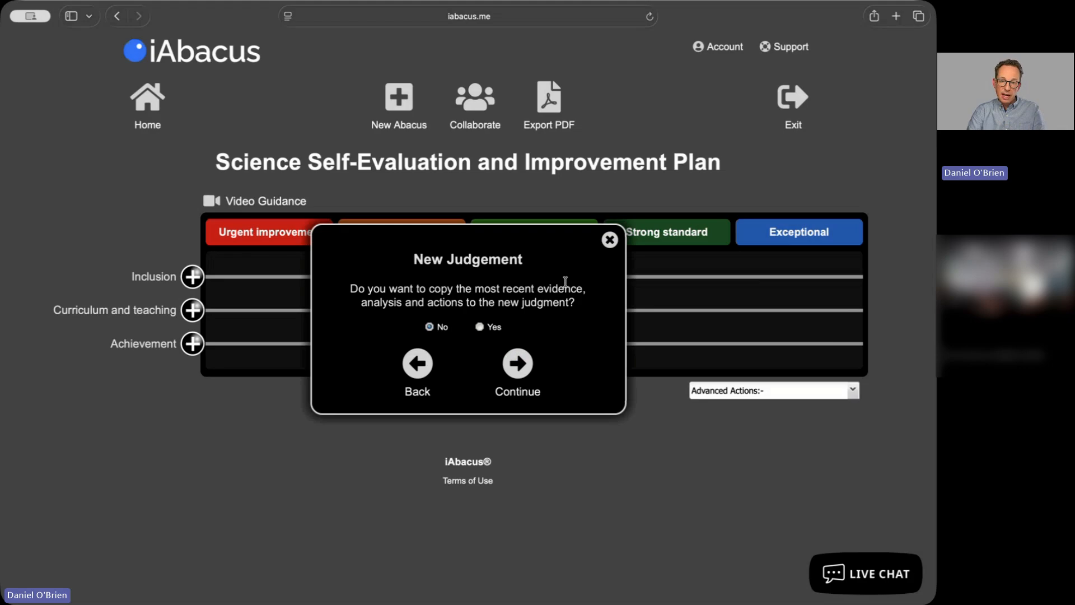
{"action": "double_click", "coordinate": [428, 260]}
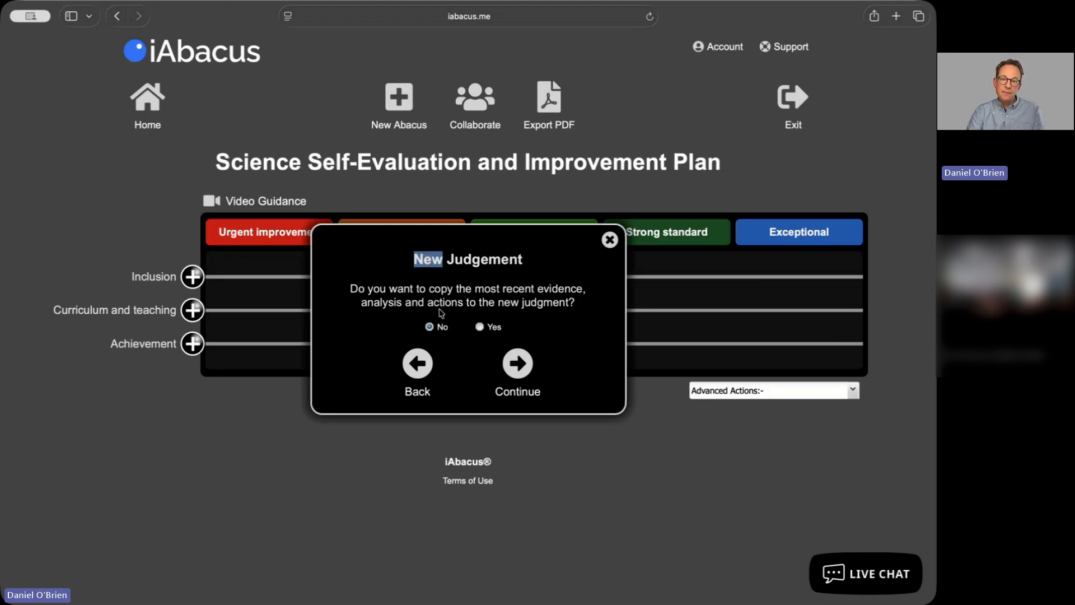
{"action": "double_click", "coordinate": [440, 289]}
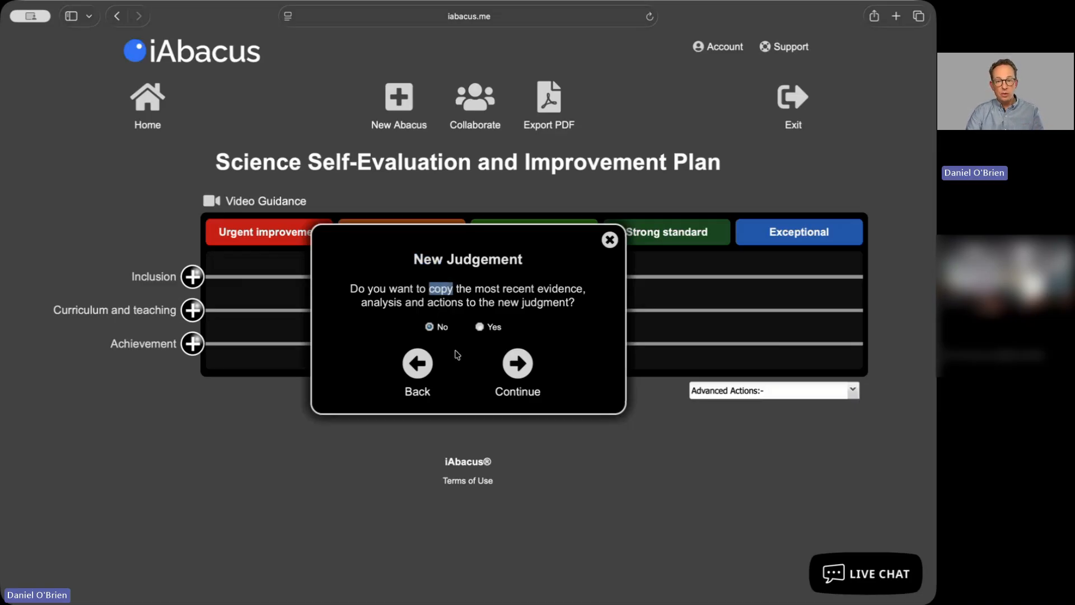
{"action": "left_click", "coordinate": [518, 364]}
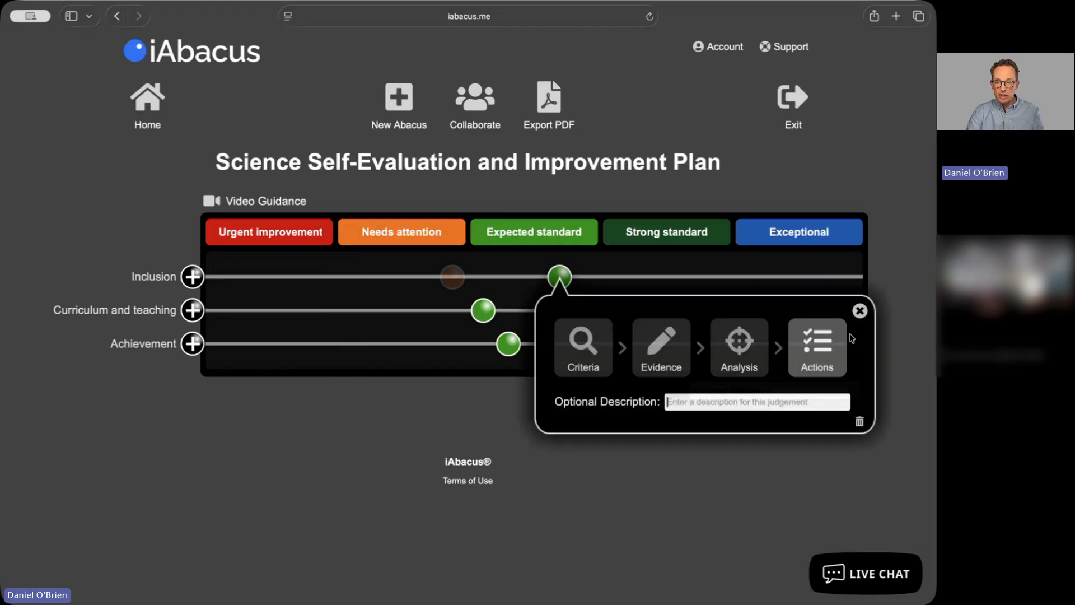
{"action": "left_click", "coordinate": [858, 310]}
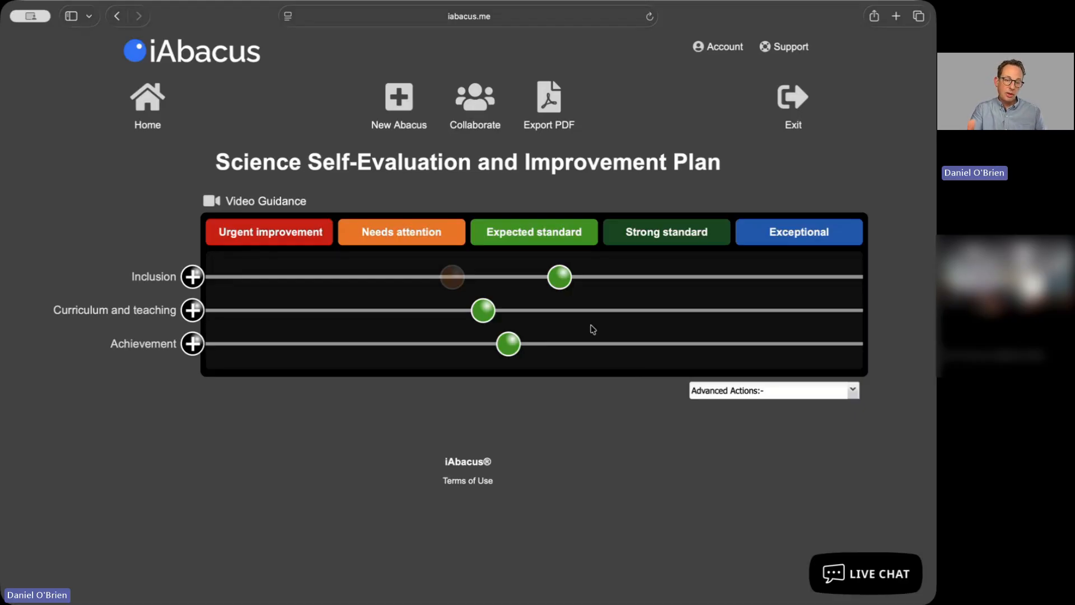
Review the evidence and analysis of the earlier Inclusion Needs attention judgement
{"action": "left_click", "coordinate": [455, 277]}
{"action": "left_click", "coordinate": [539, 349]}
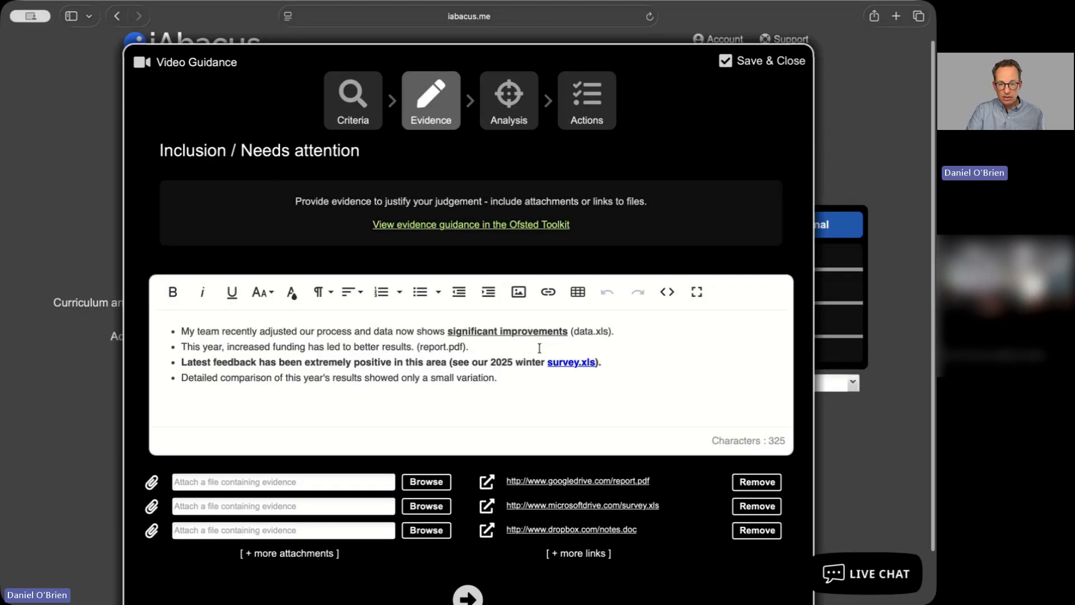
{"action": "left_click", "coordinate": [524, 126]}
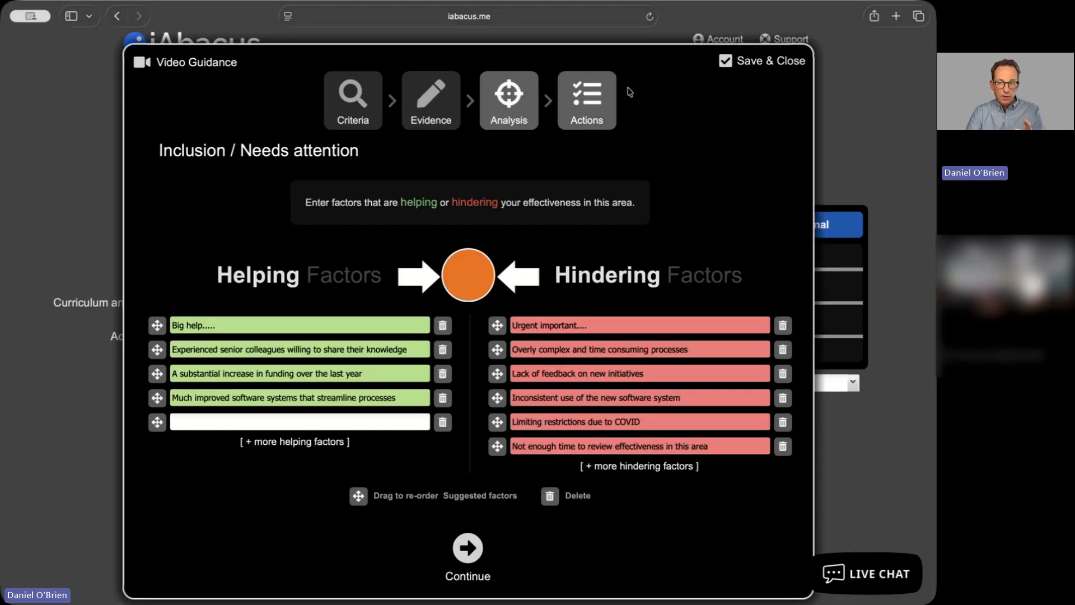
{"action": "left_click", "coordinate": [750, 61]}
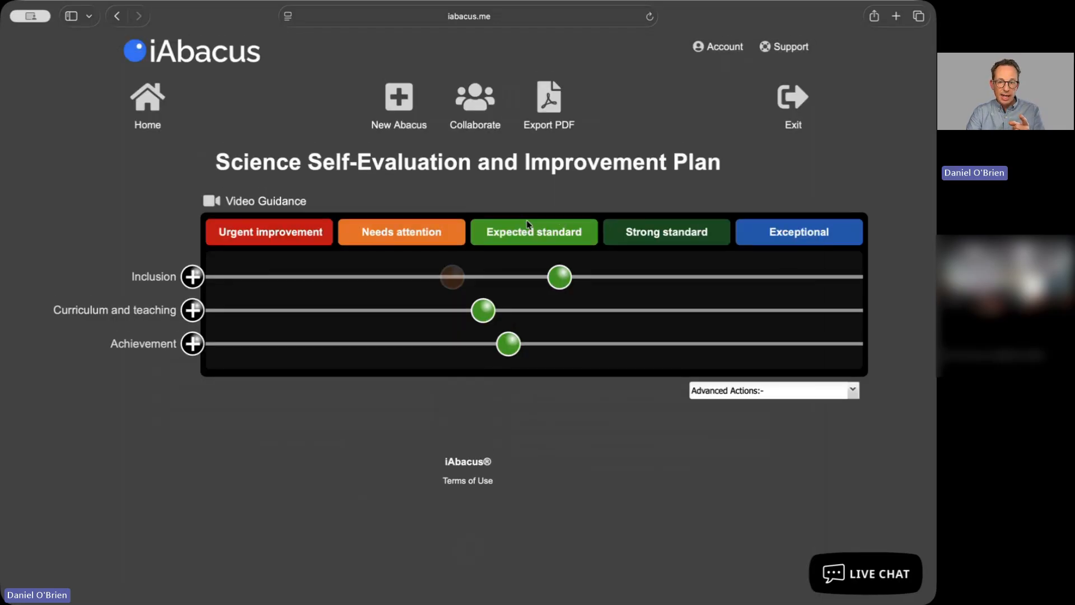
Delete the COVID restrictions, inconsistent software use and lack of feedback hindering factors from the new Inclusion judgement's analysis
{"action": "left_click", "coordinate": [560, 278]}
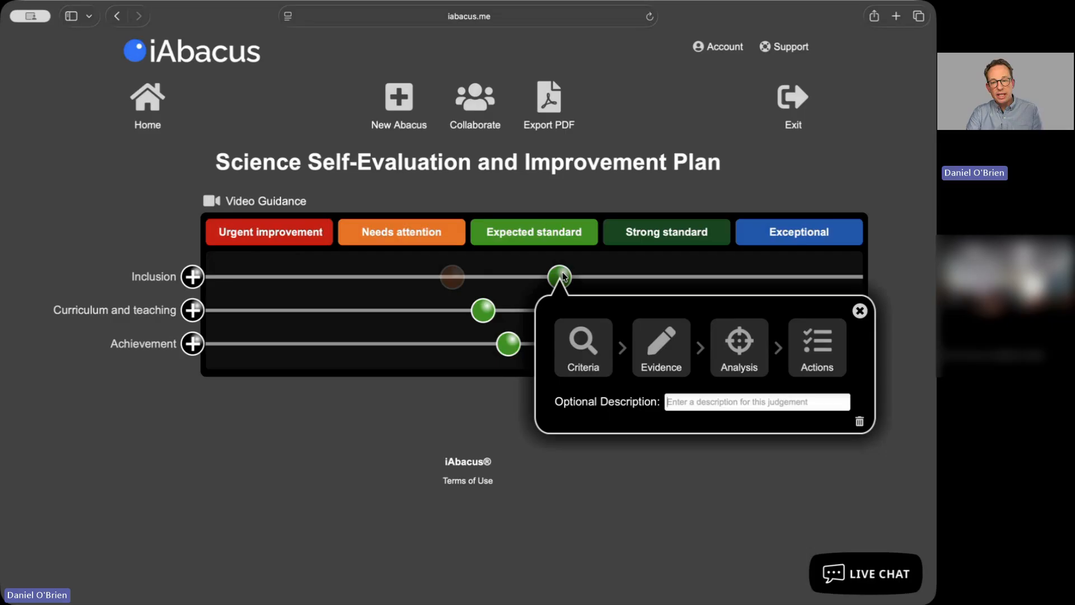
{"action": "left_click", "coordinate": [720, 336]}
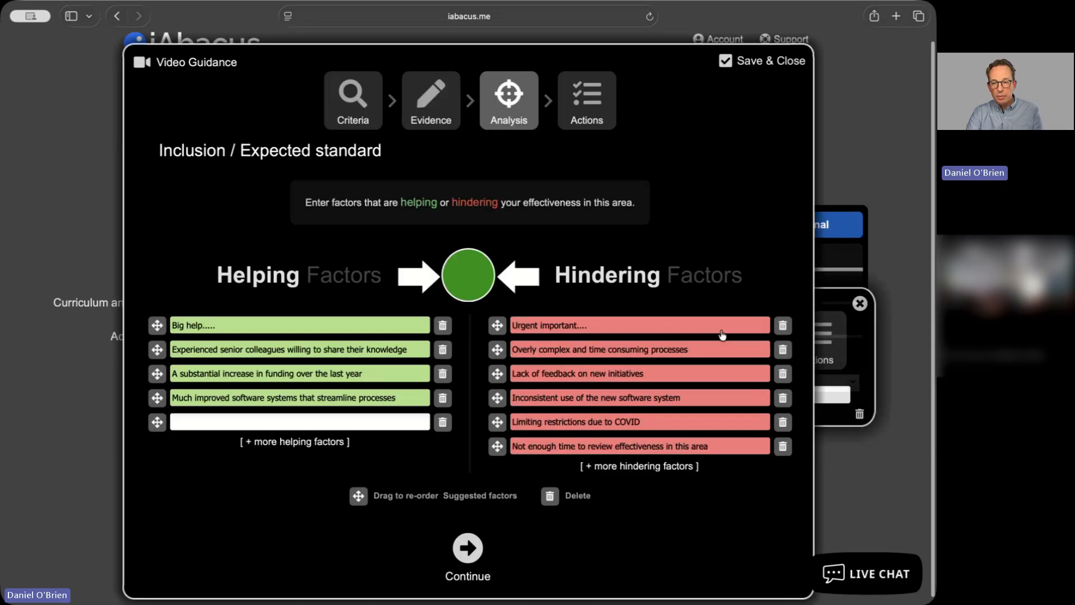
{"action": "left_click", "coordinate": [779, 423]}
{"action": "left_click", "coordinate": [518, 314]}
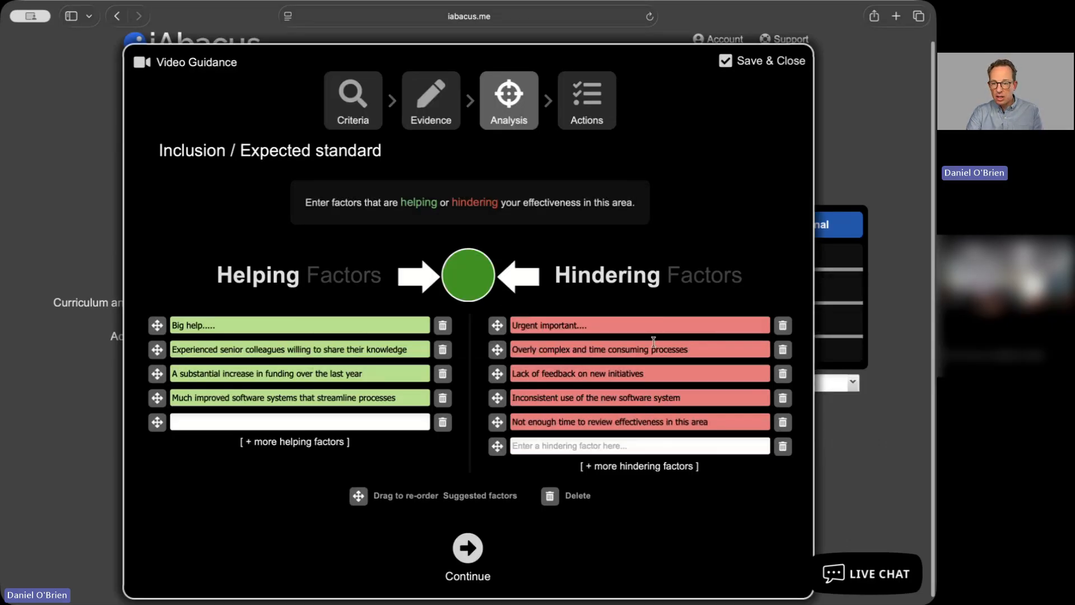
{"action": "left_click", "coordinate": [789, 398]}
{"action": "left_click", "coordinate": [517, 311]}
{"action": "left_click", "coordinate": [782, 376]}
Add the helping factor 'New helping factor' to the new Inclusion judgement and save it
{"action": "left_click", "coordinate": [514, 314]}
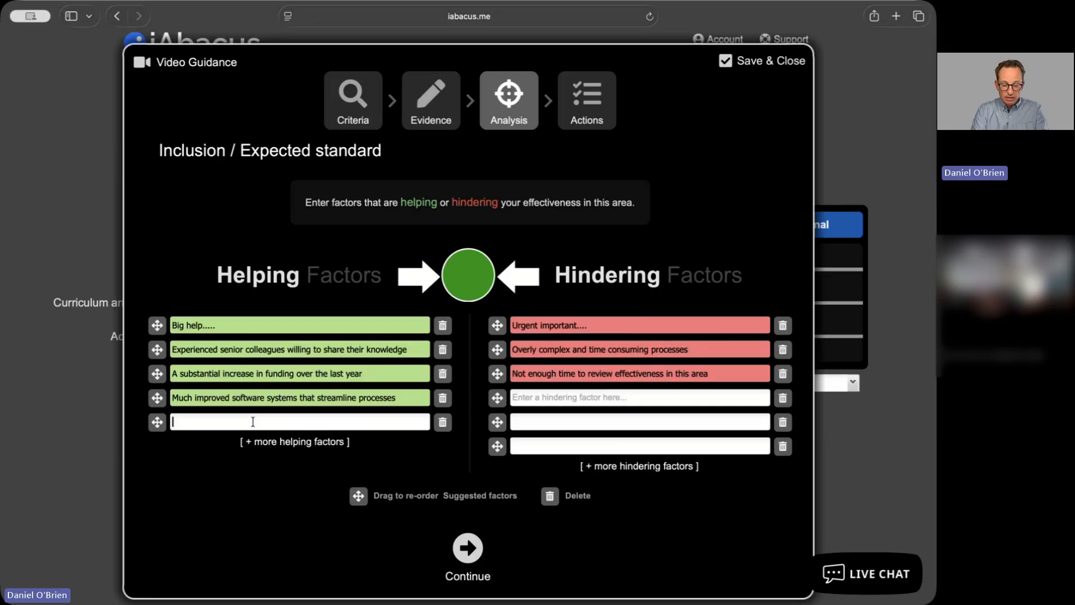
{"action": "type", "text": "New helping "}
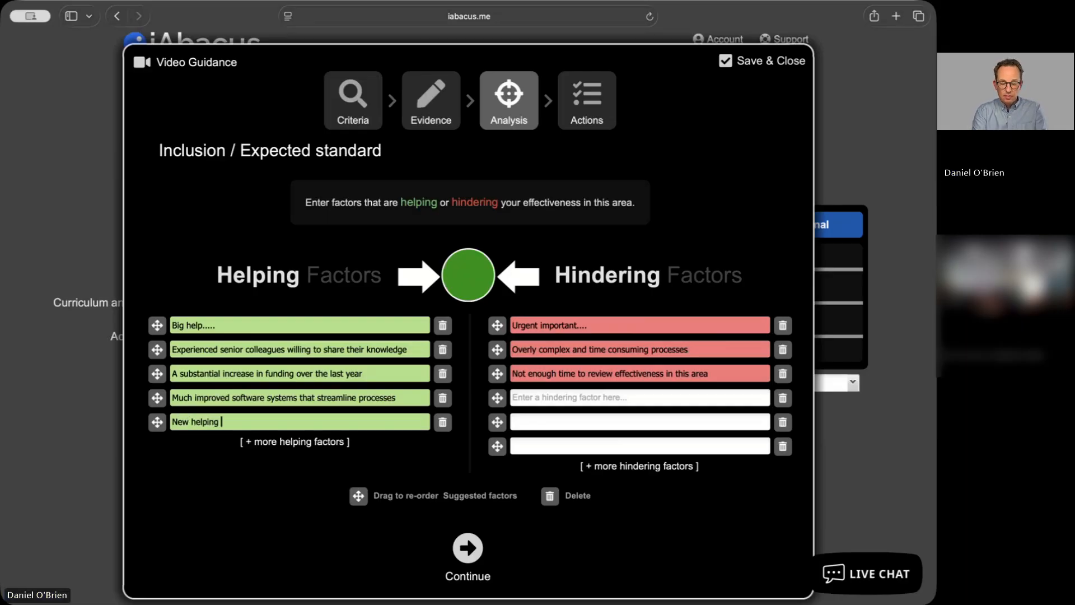
{"action": "type", "text": "factor"}
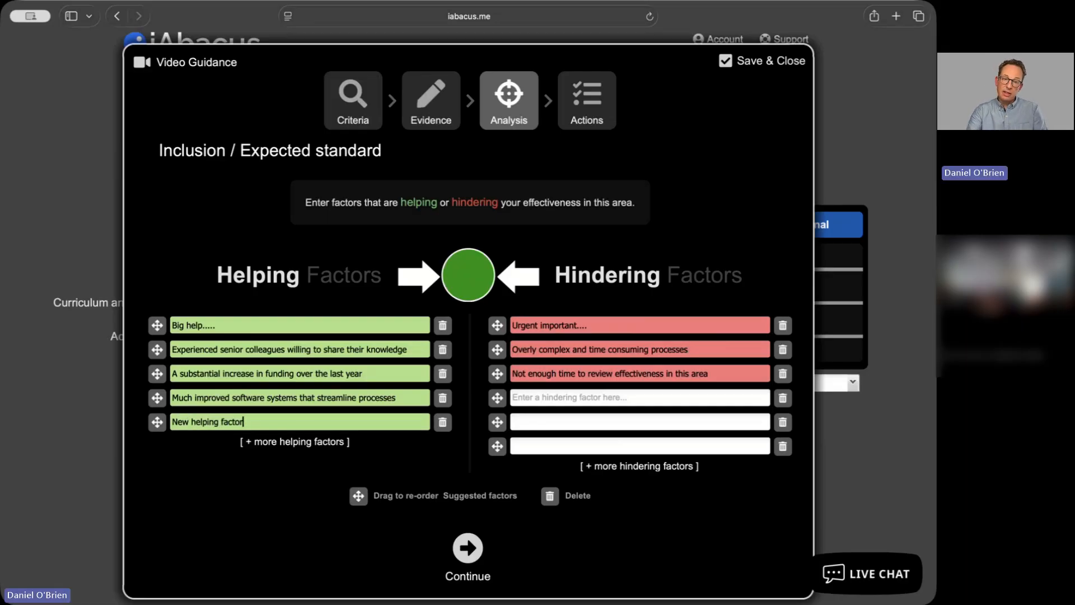
{"action": "left_click", "coordinate": [761, 61]}
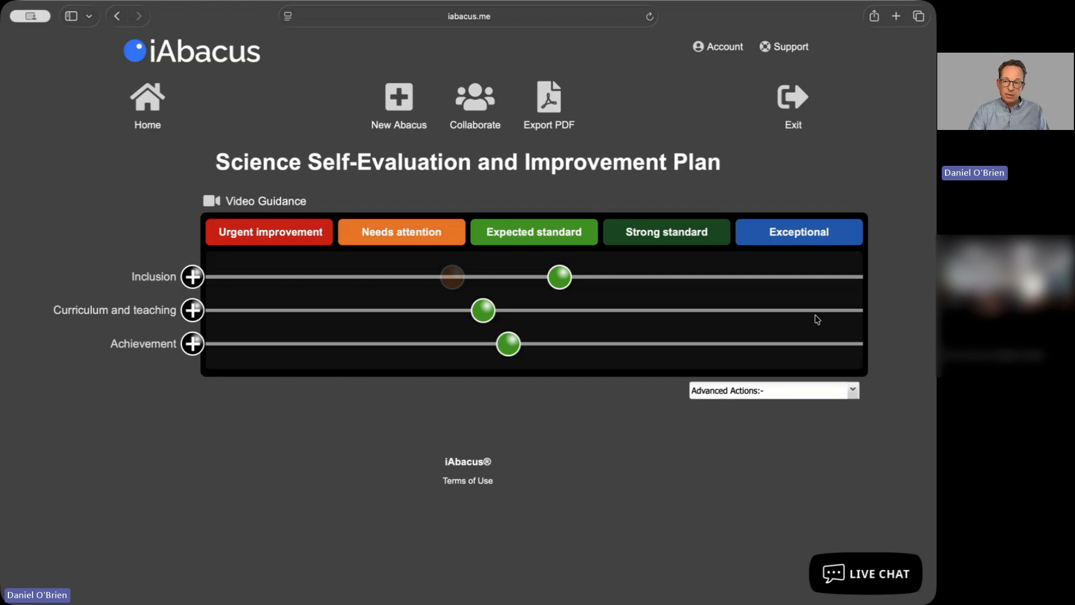
Exit the abacus to the login page
{"action": "left_click", "coordinate": [803, 114]}
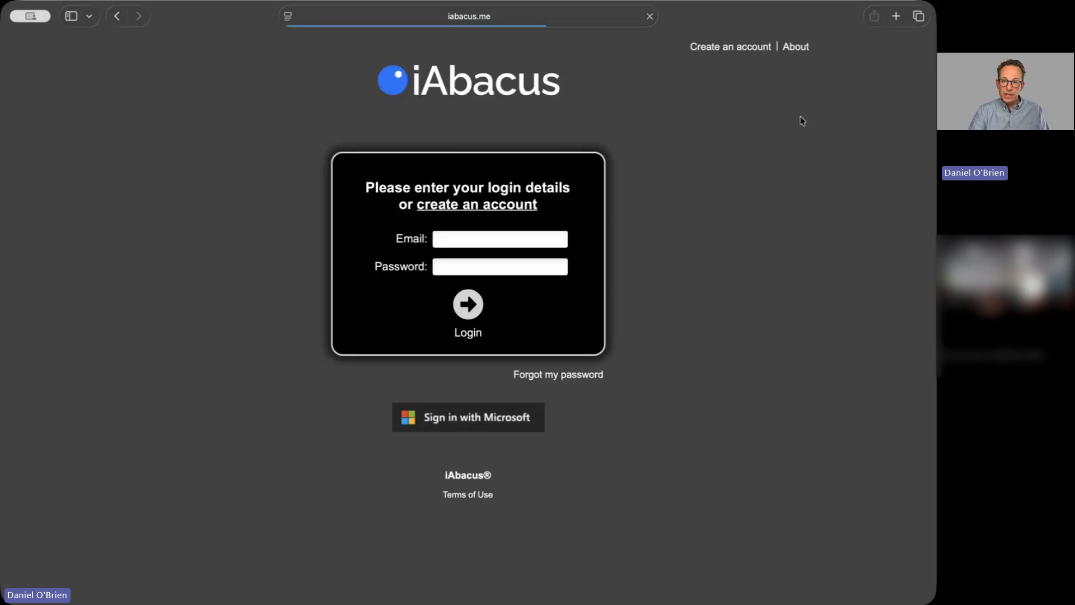
{"action": "left_click", "coordinate": [681, 189]}
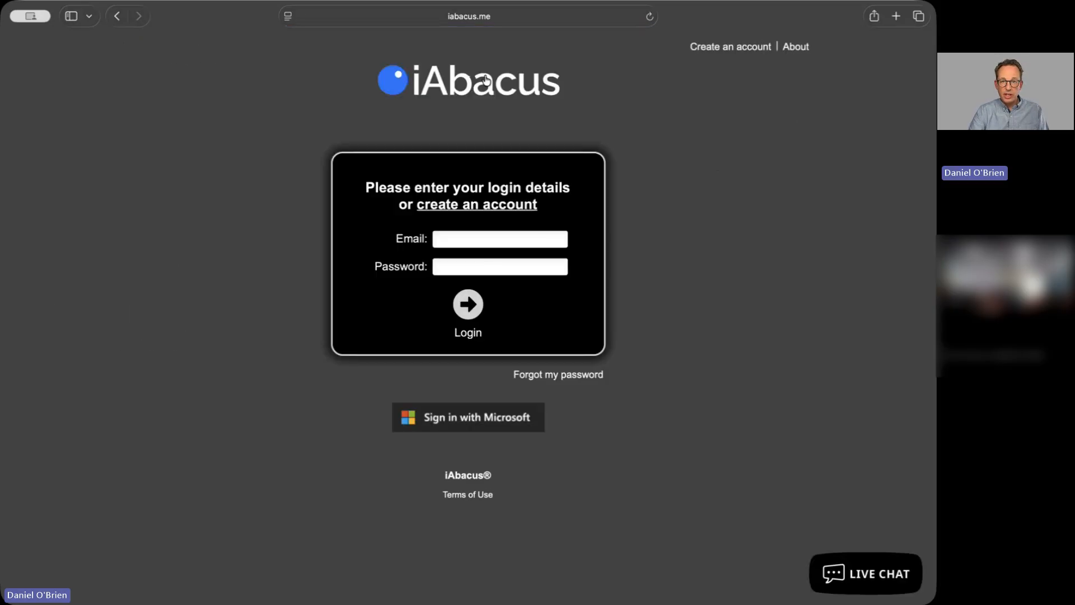
{"action": "left_click", "coordinate": [479, 20]}
{"action": "left_click", "coordinate": [479, 20]}
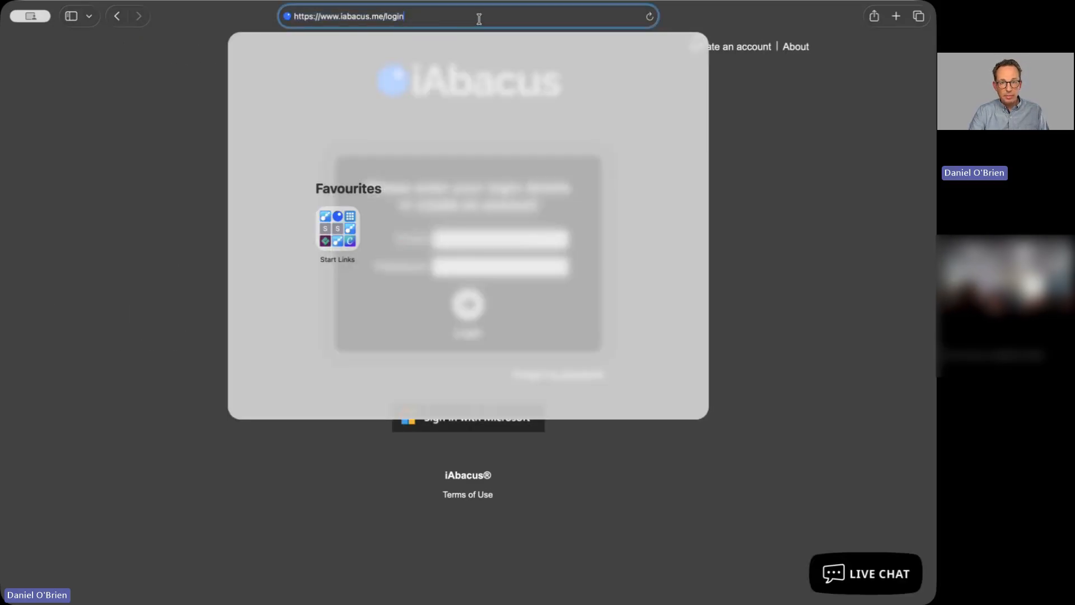
{"action": "left_click", "coordinate": [773, 132]}
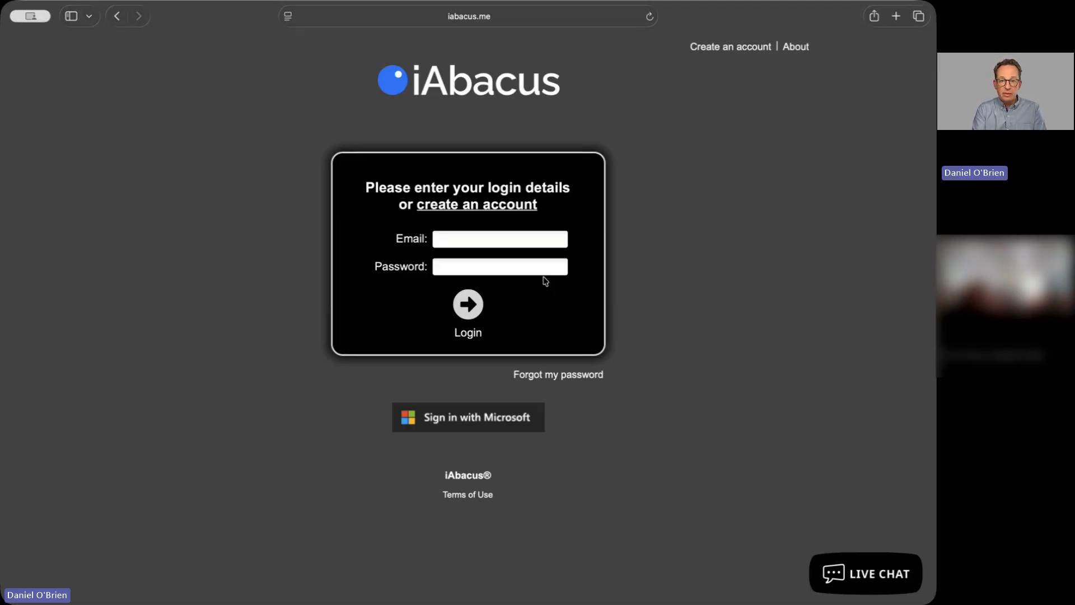
{"action": "left_click", "coordinate": [487, 218]}
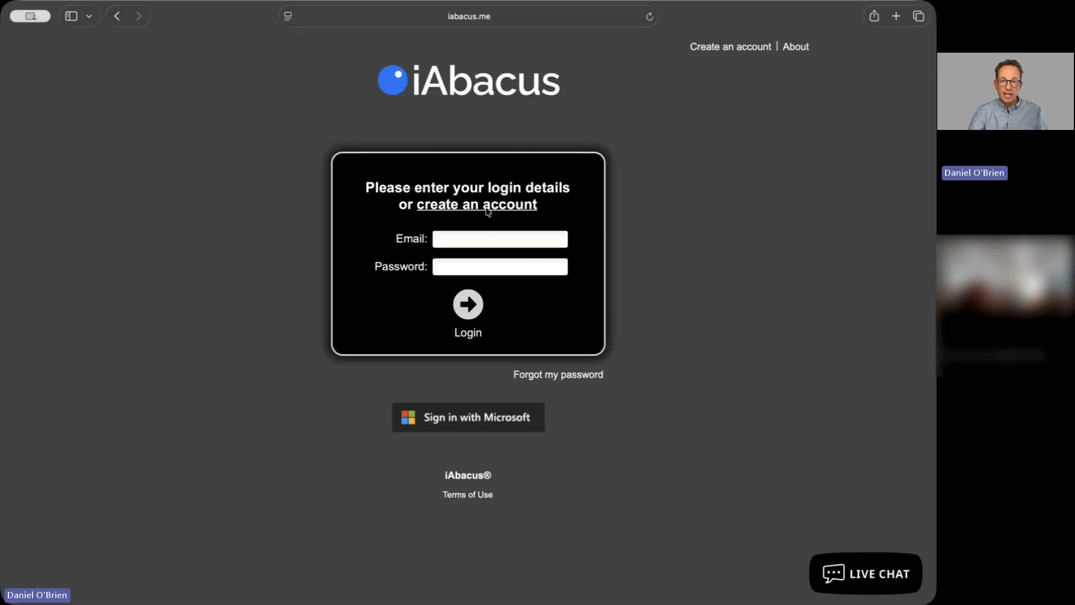